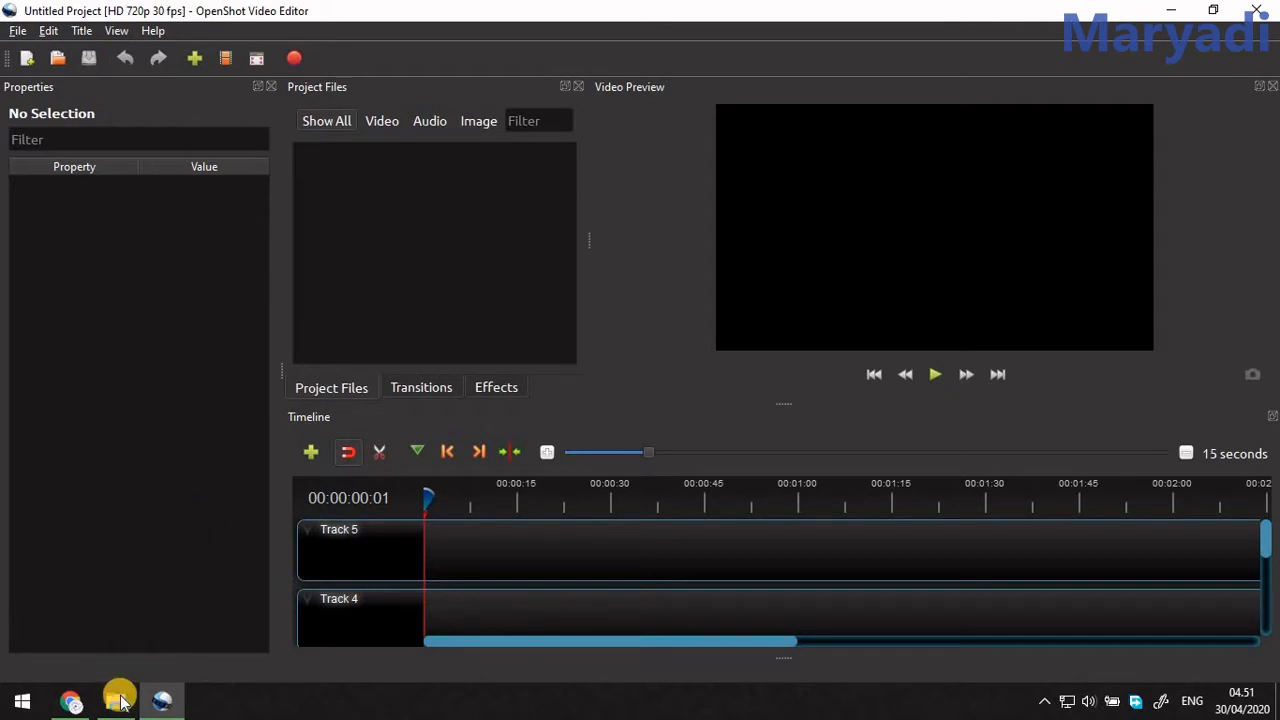
mouse_move(117, 711)
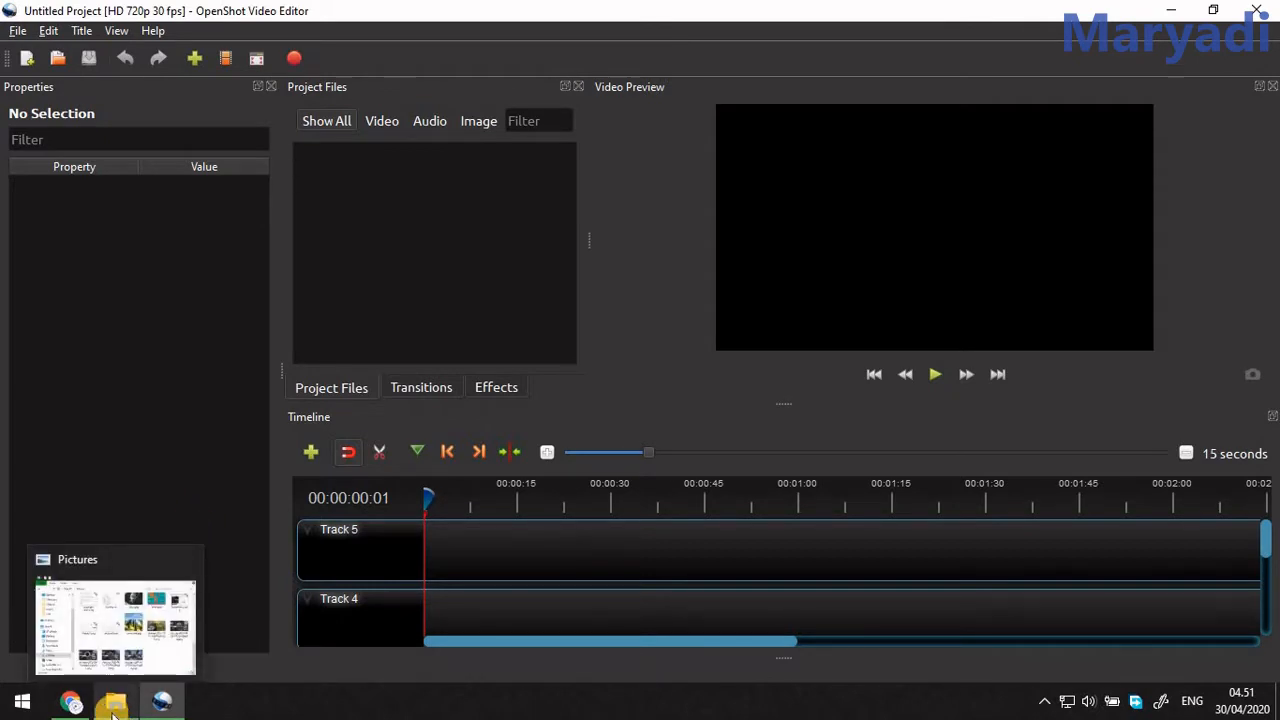
click(113, 708)
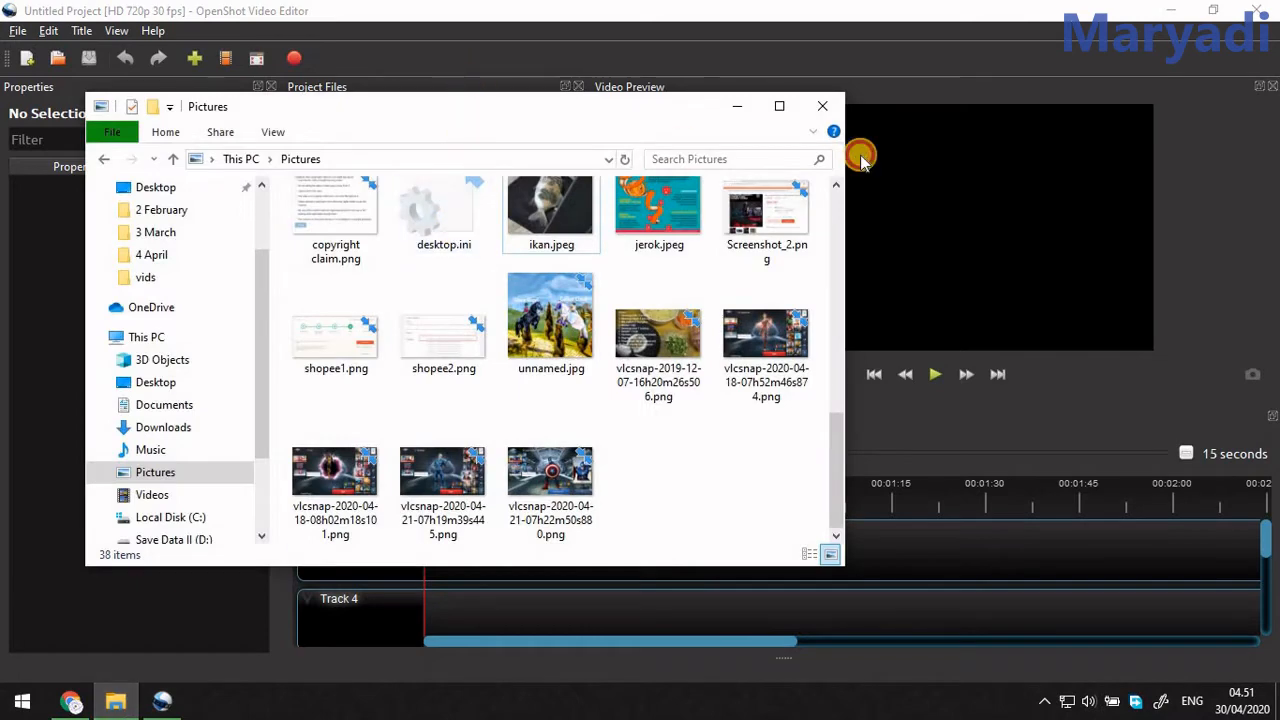
drag(475, 107, 897, 106)
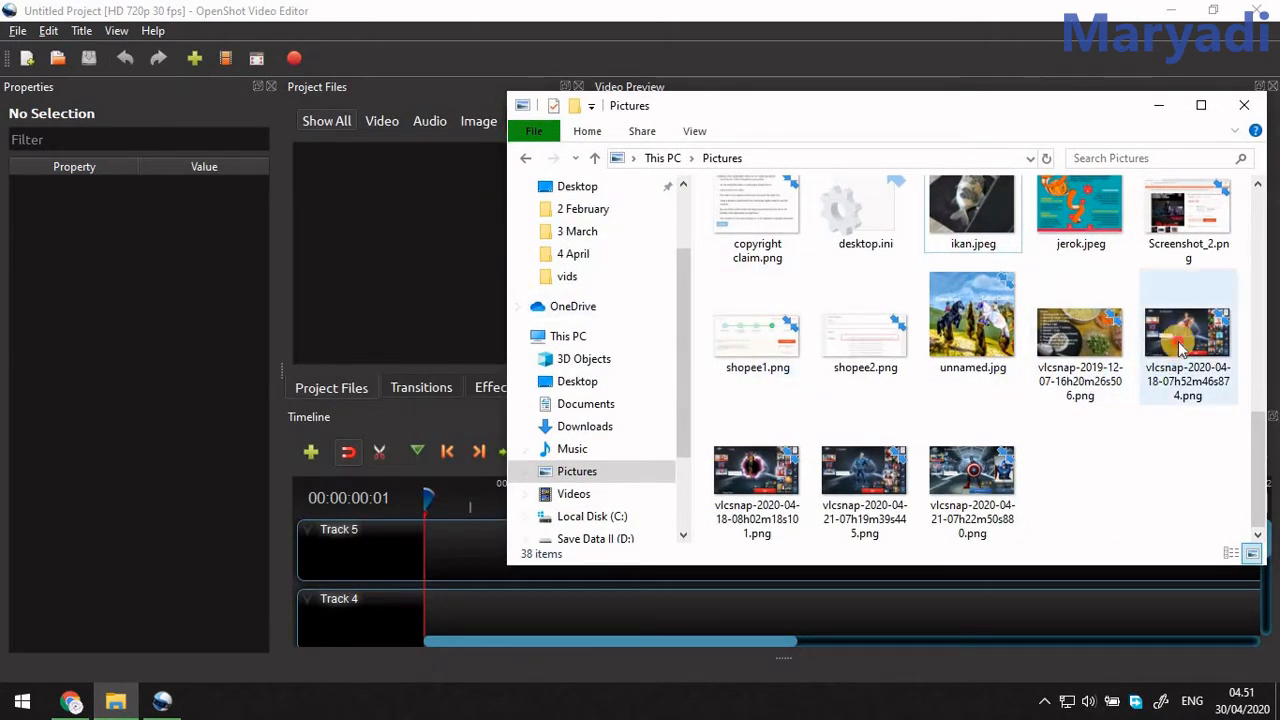
drag(1183, 345, 347, 207)
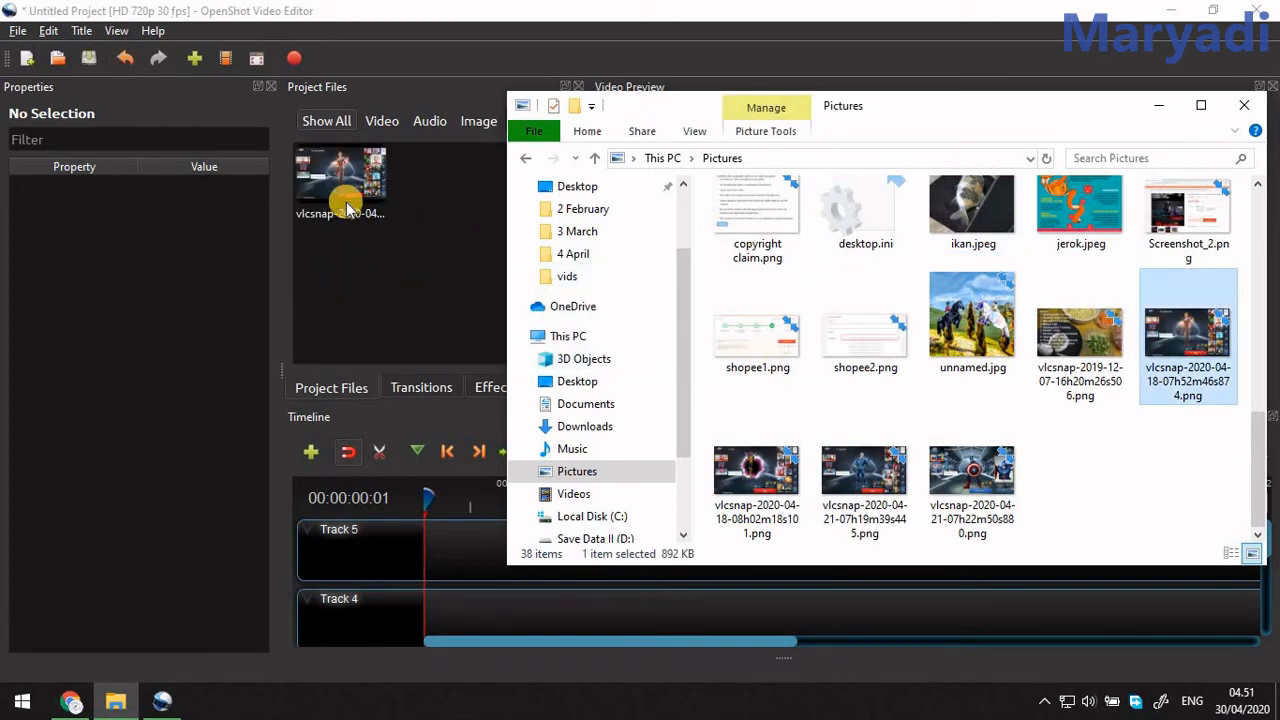
Check the file properties of the imported image, such as its dimensions and frame rate, without changing them.
right_click(345, 199)
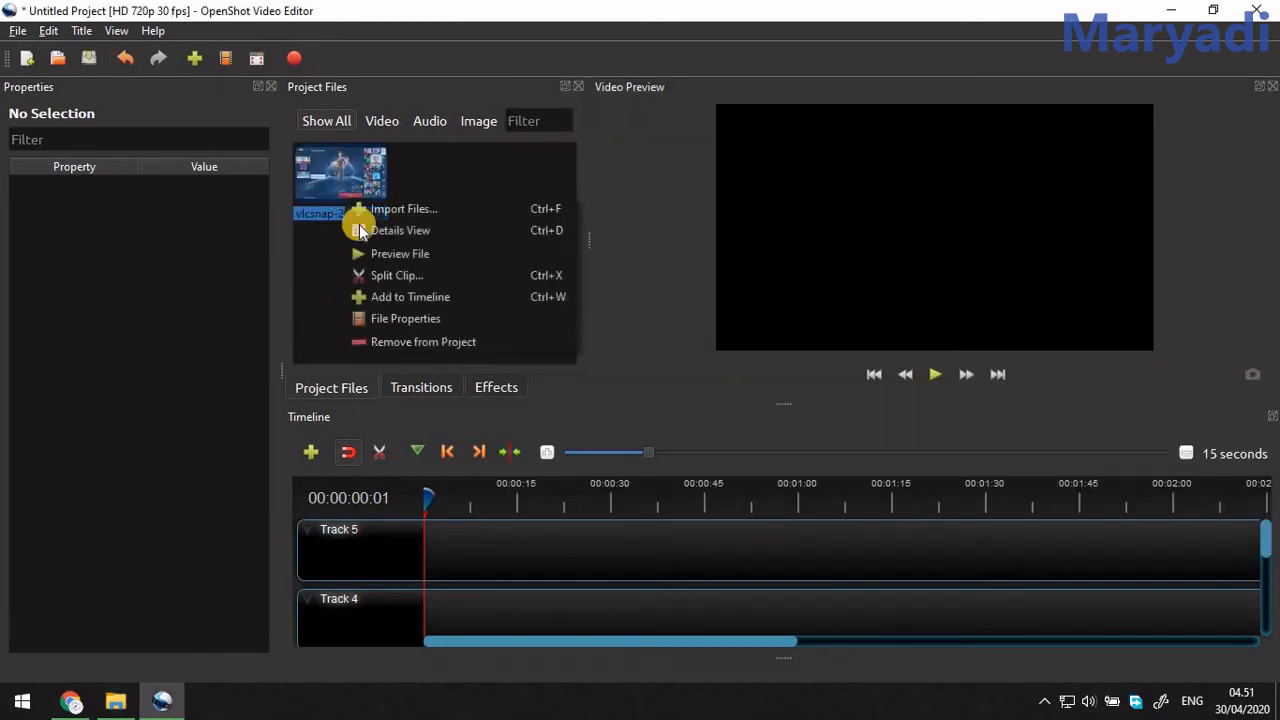
click(405, 316)
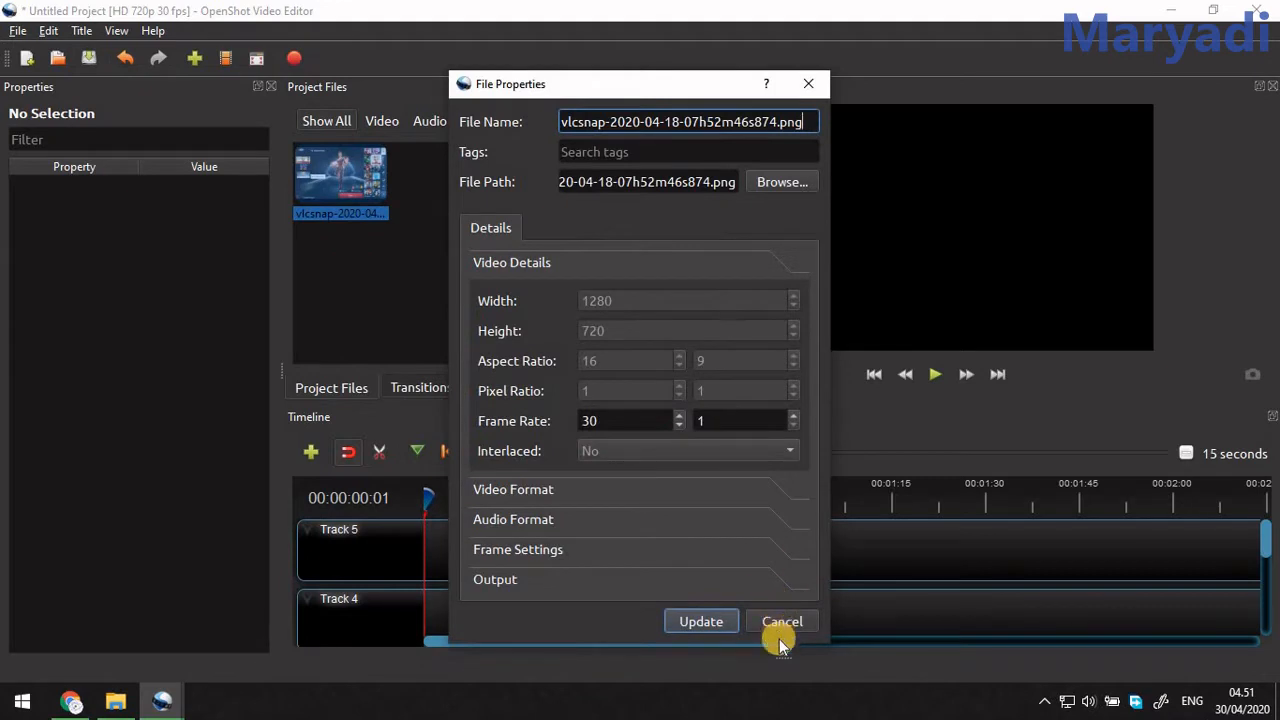
click(772, 620)
Place the imported image on Track 5 so that the clip begins at the very start of the timeline.
drag(320, 157, 440, 540)
scroll(176, 506, down, 2)
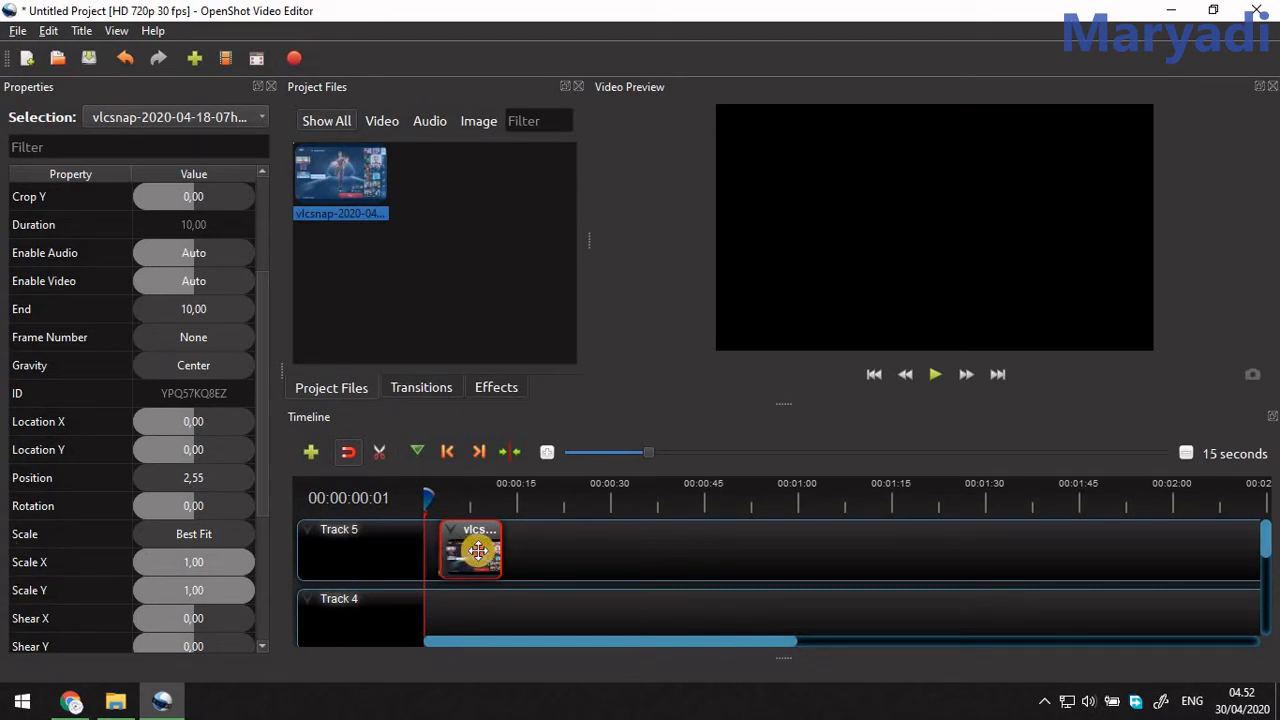
drag(478, 550, 464, 550)
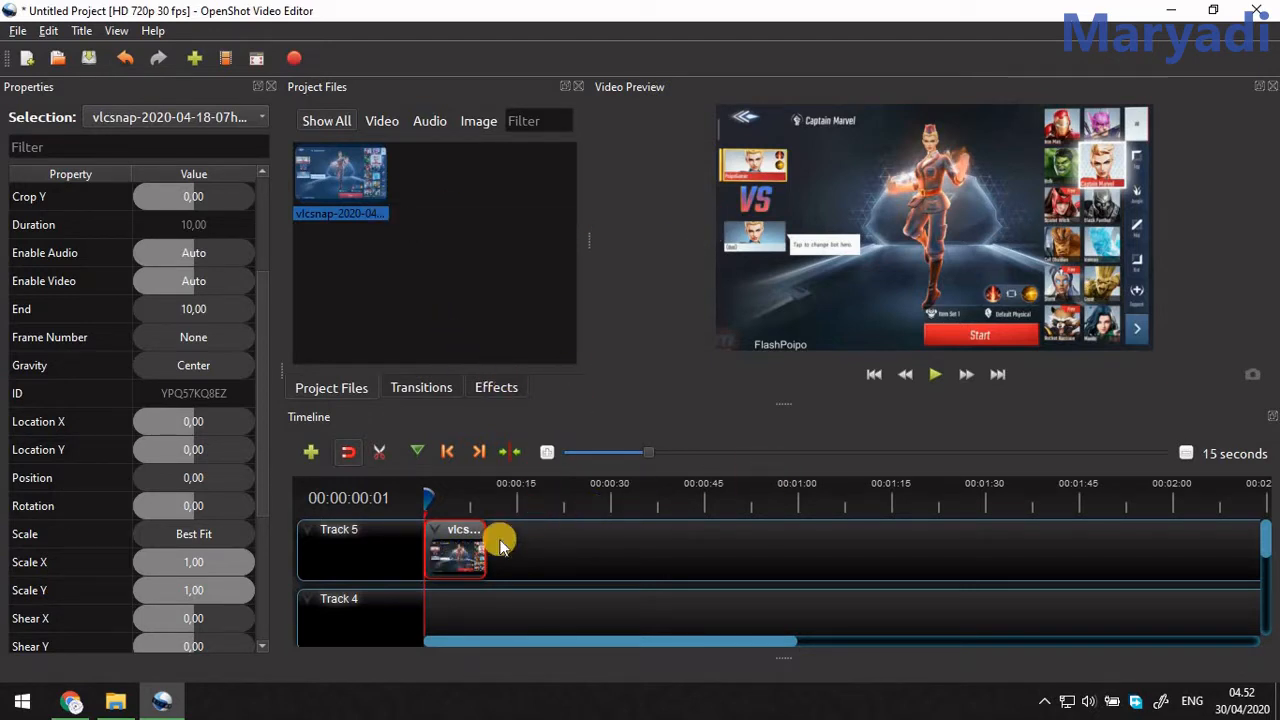
drag(652, 455, 605, 454)
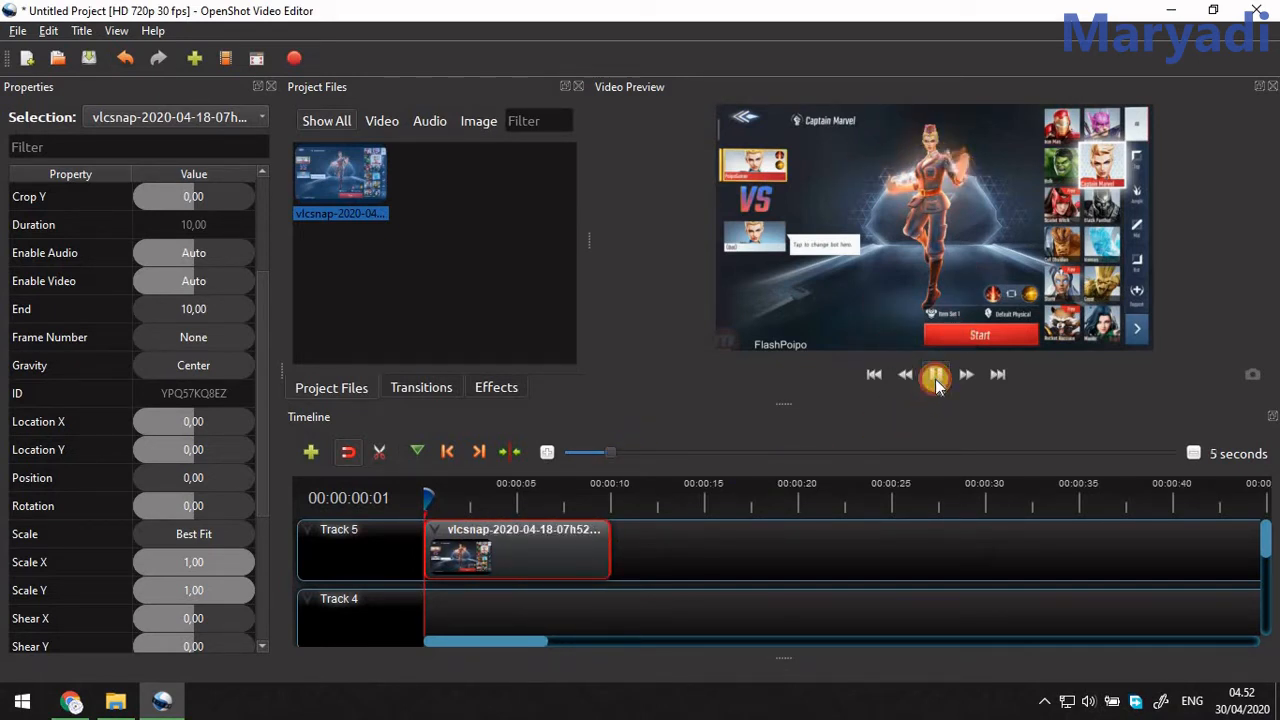
At 00:00:02:01, shrink the image clip to Scale X 0.60 and Scale Y 0.58 as keyframes.
drag(448, 500, 408, 512)
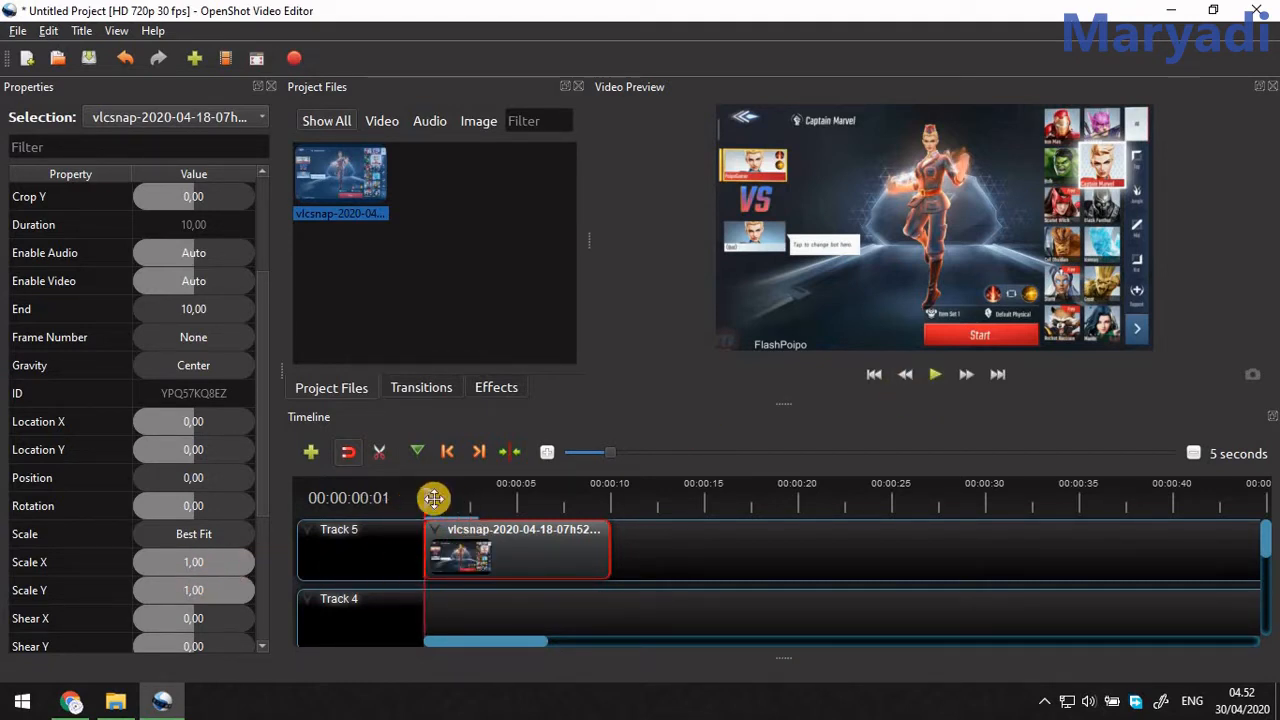
drag(432, 500, 461, 511)
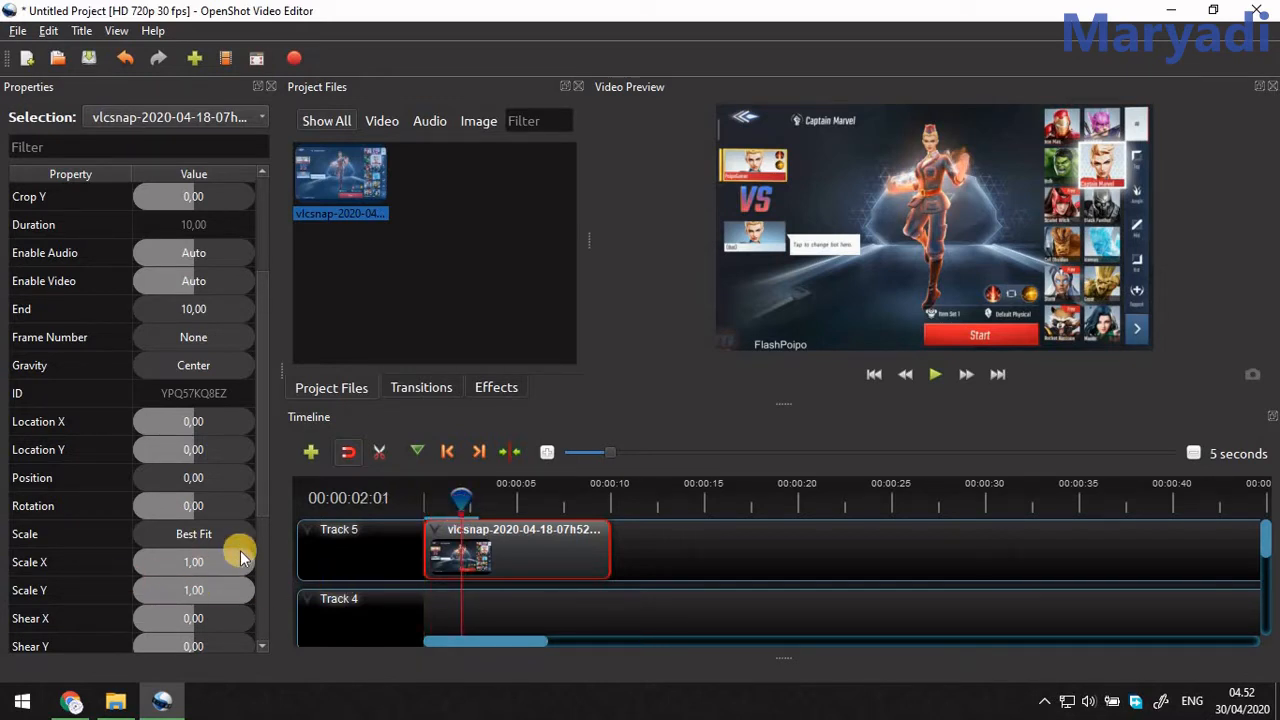
drag(240, 566, 204, 593)
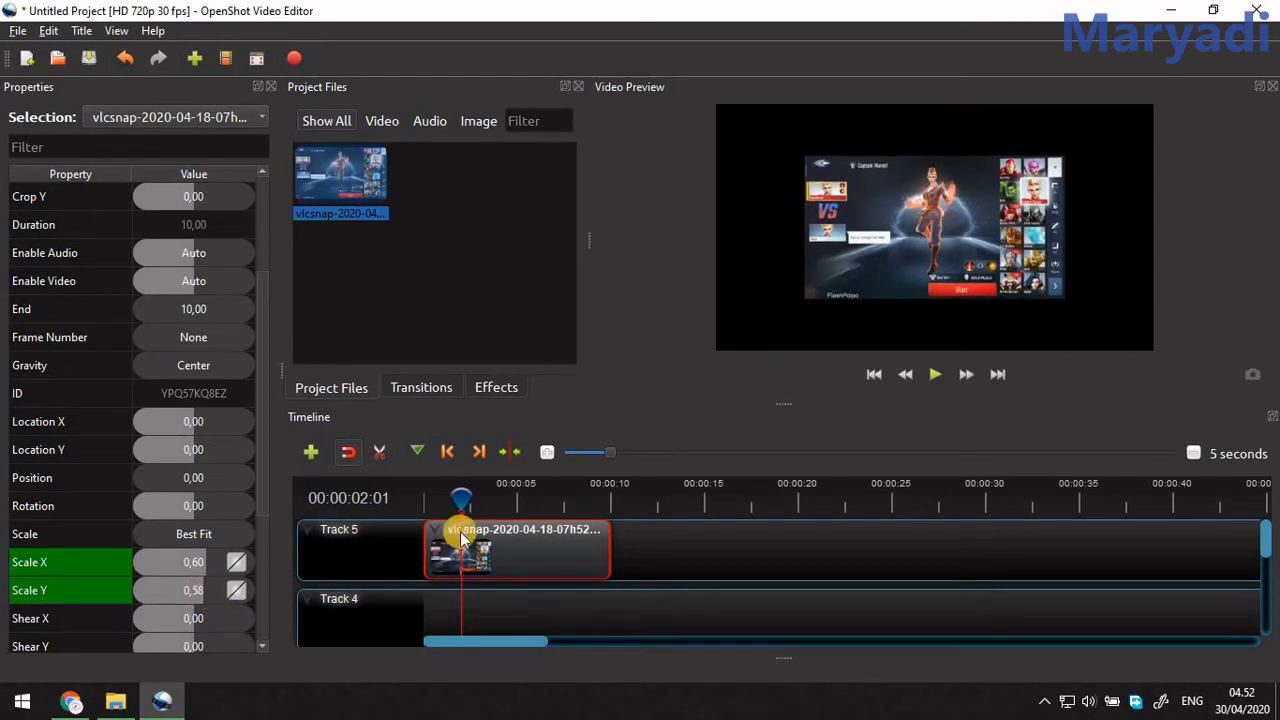
Play the timeline from the start to check the image clip's shrinking animation.
drag(463, 496, 398, 500)
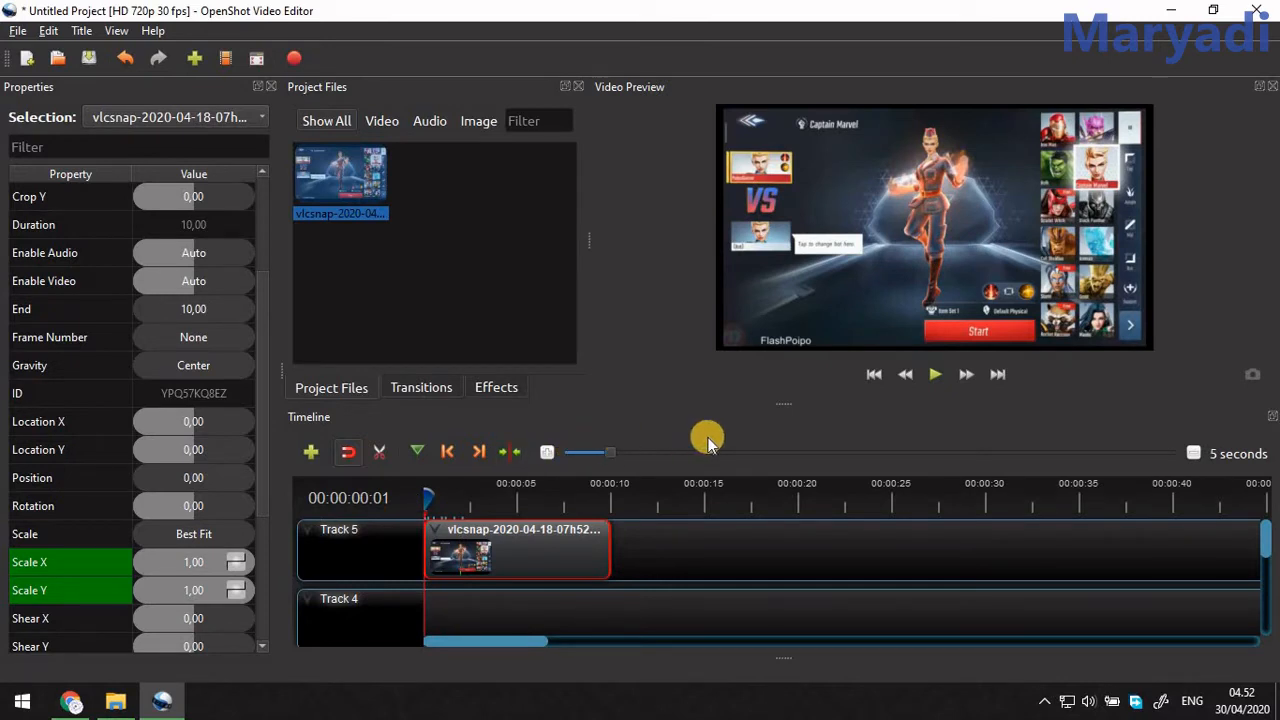
click(933, 376)
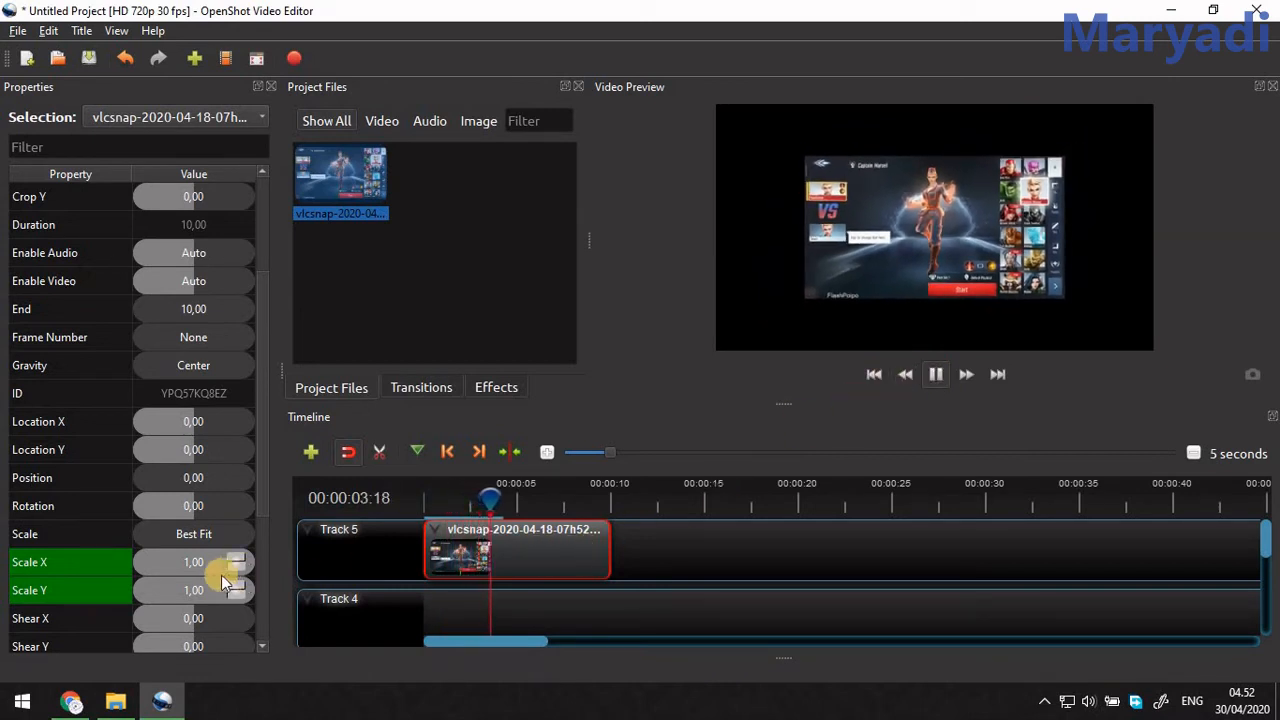
click(935, 376)
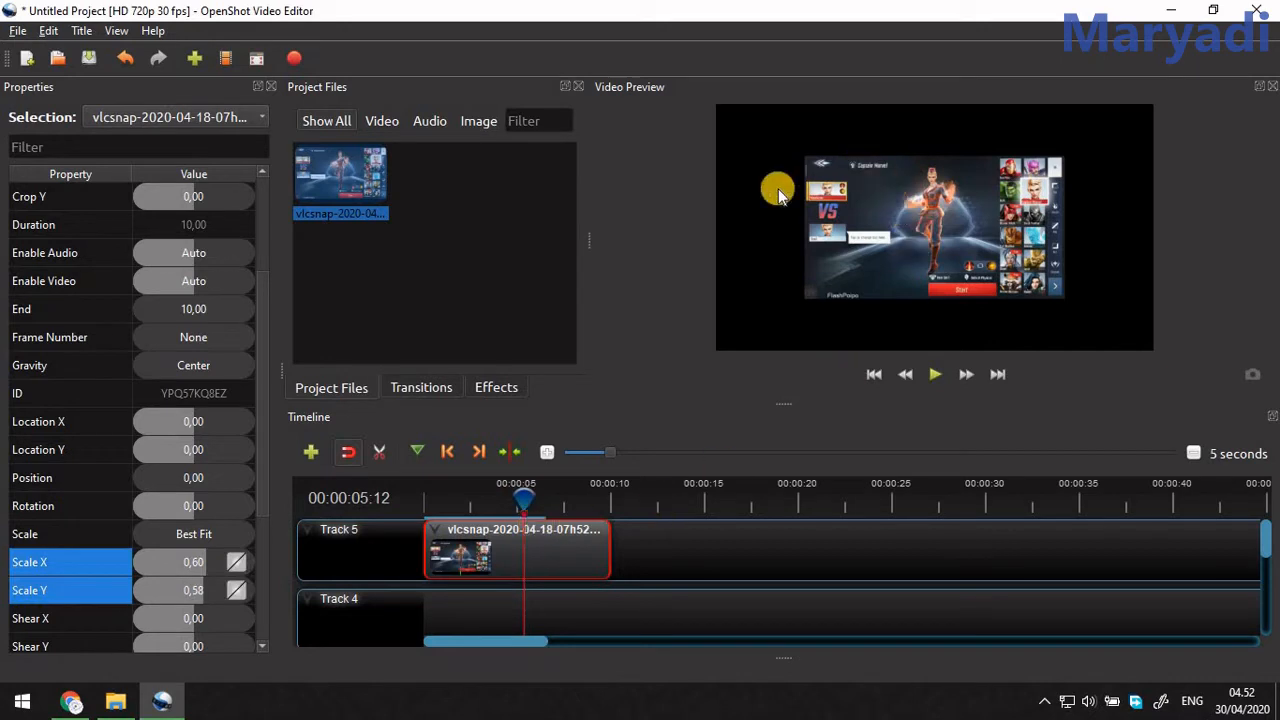
Create a title from the Header 3 template with the creator's name as Line 1 and save it as TitleFileName-1.
click(84, 35)
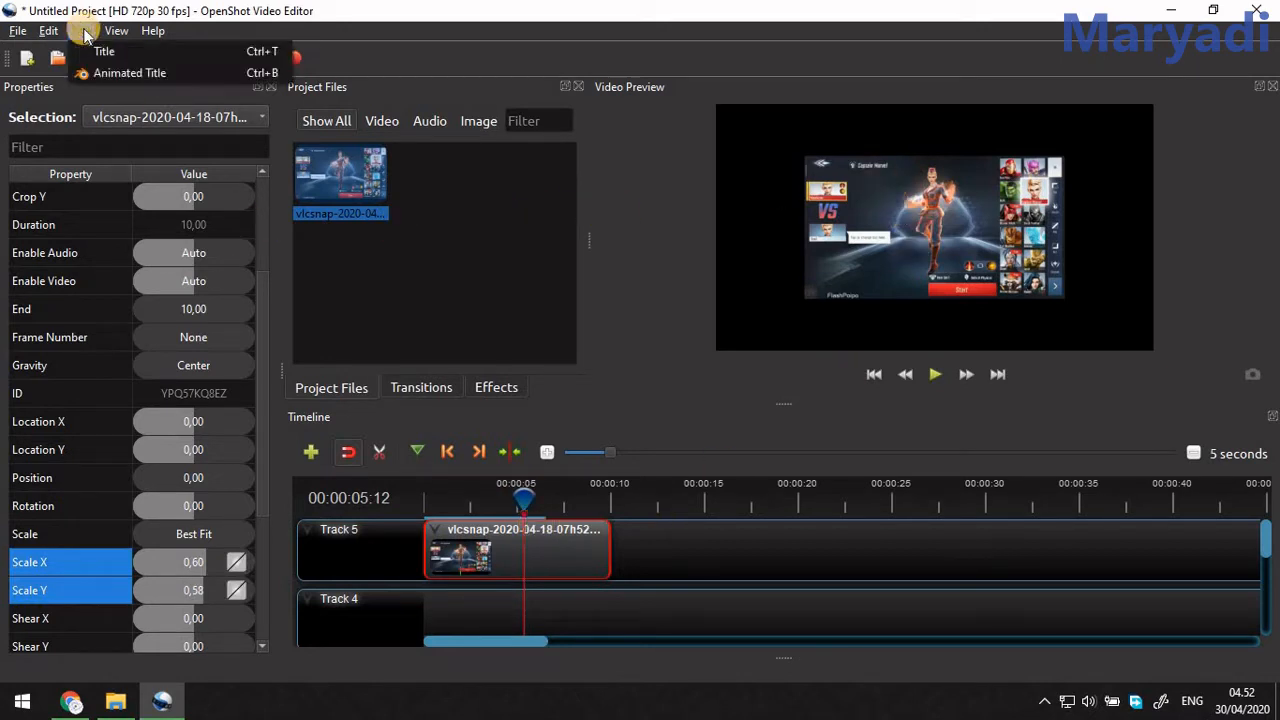
click(101, 56)
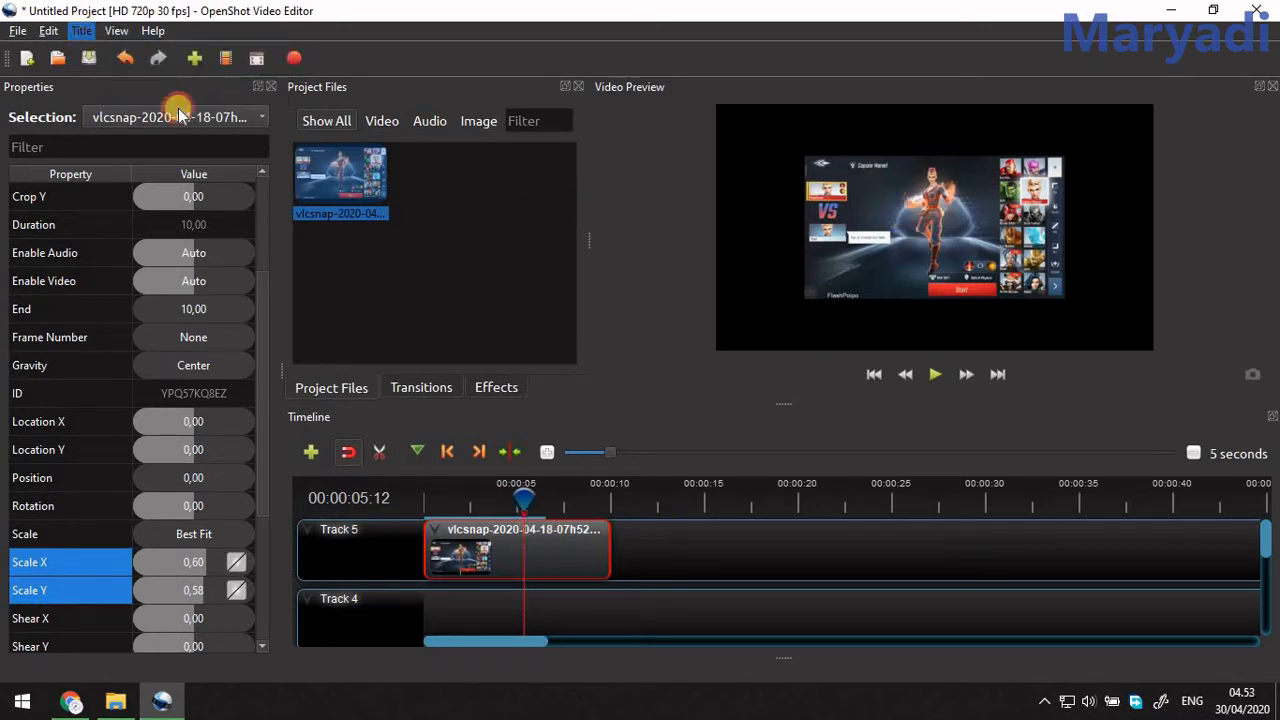
scroll(494, 400, down, 5)
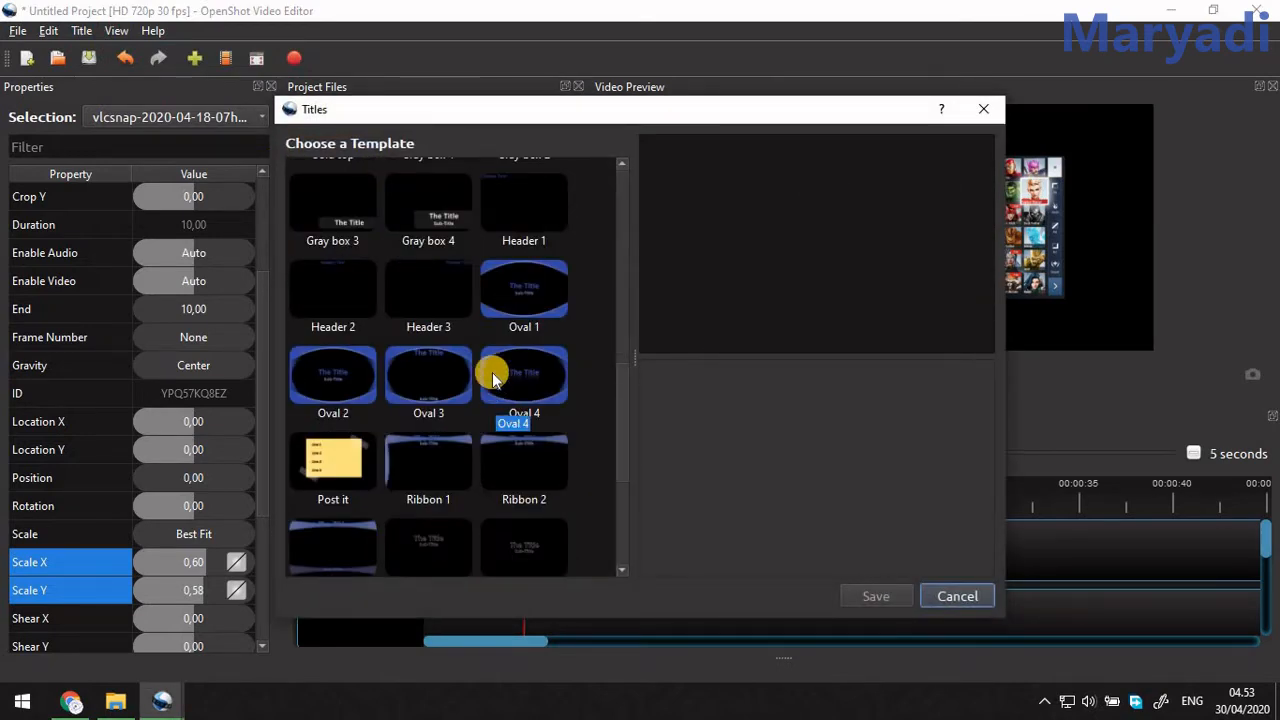
click(457, 284)
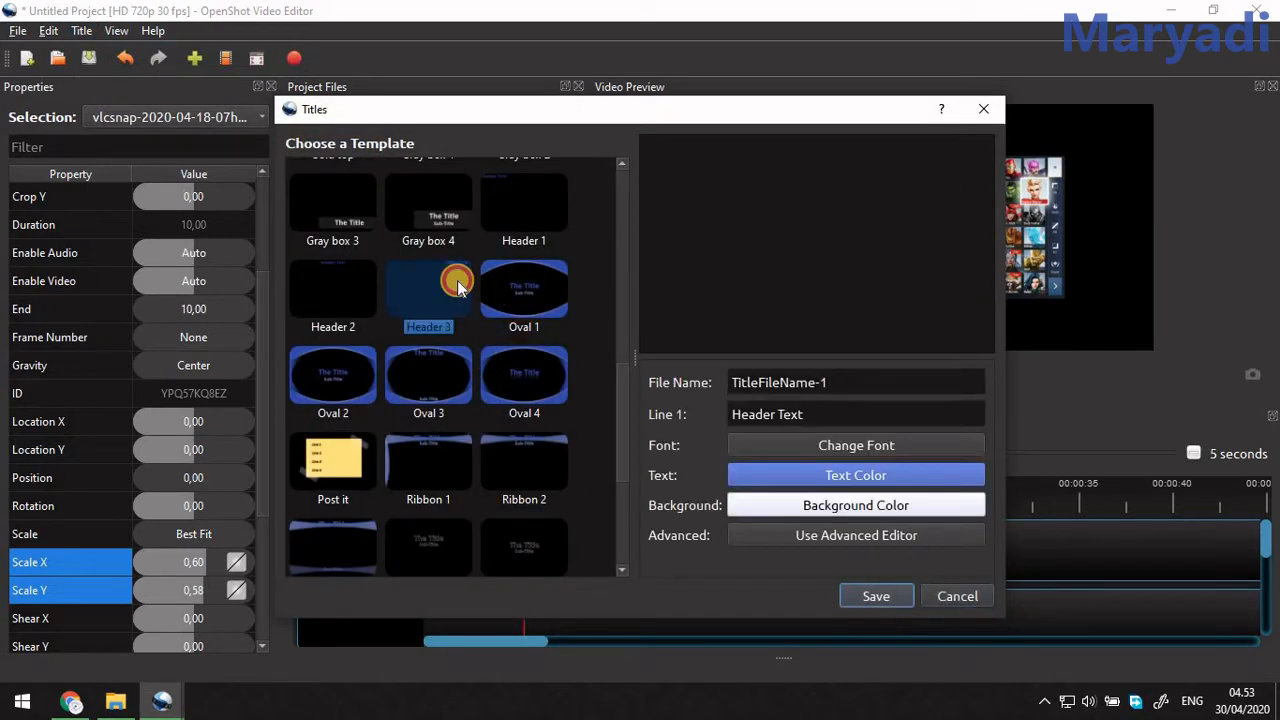
drag(820, 416, 652, 412)
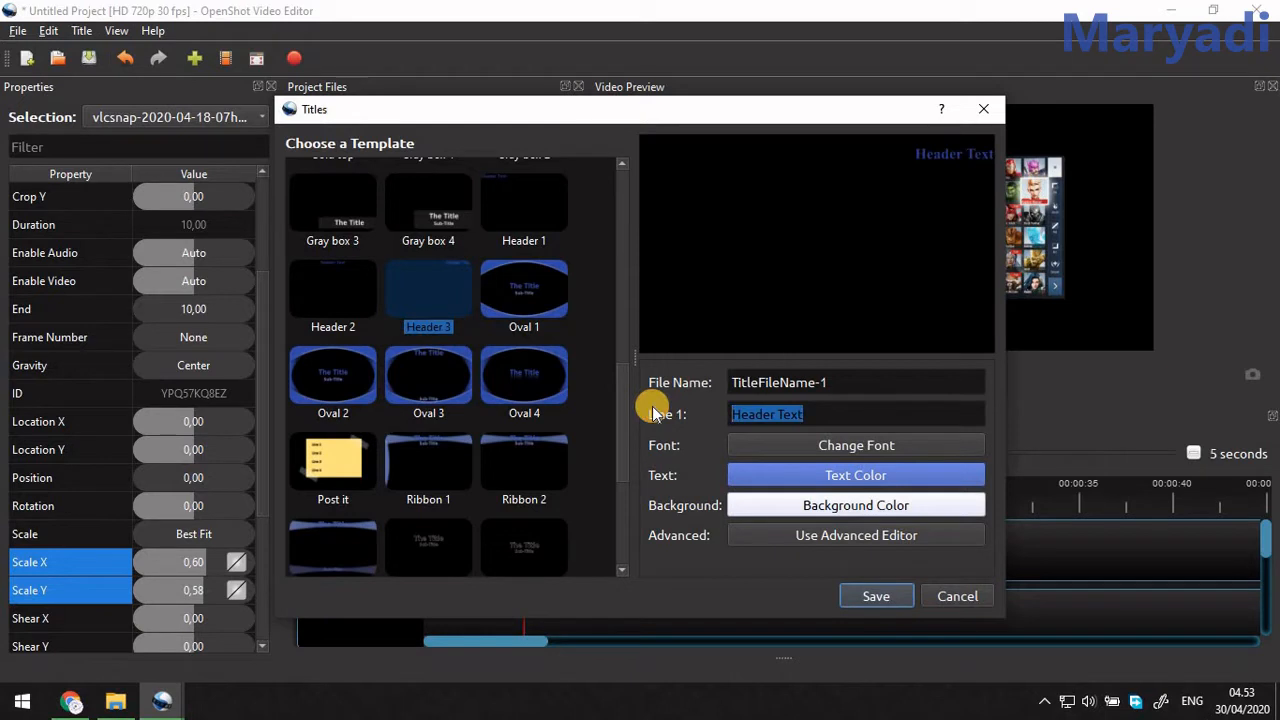
text(Maryadi)
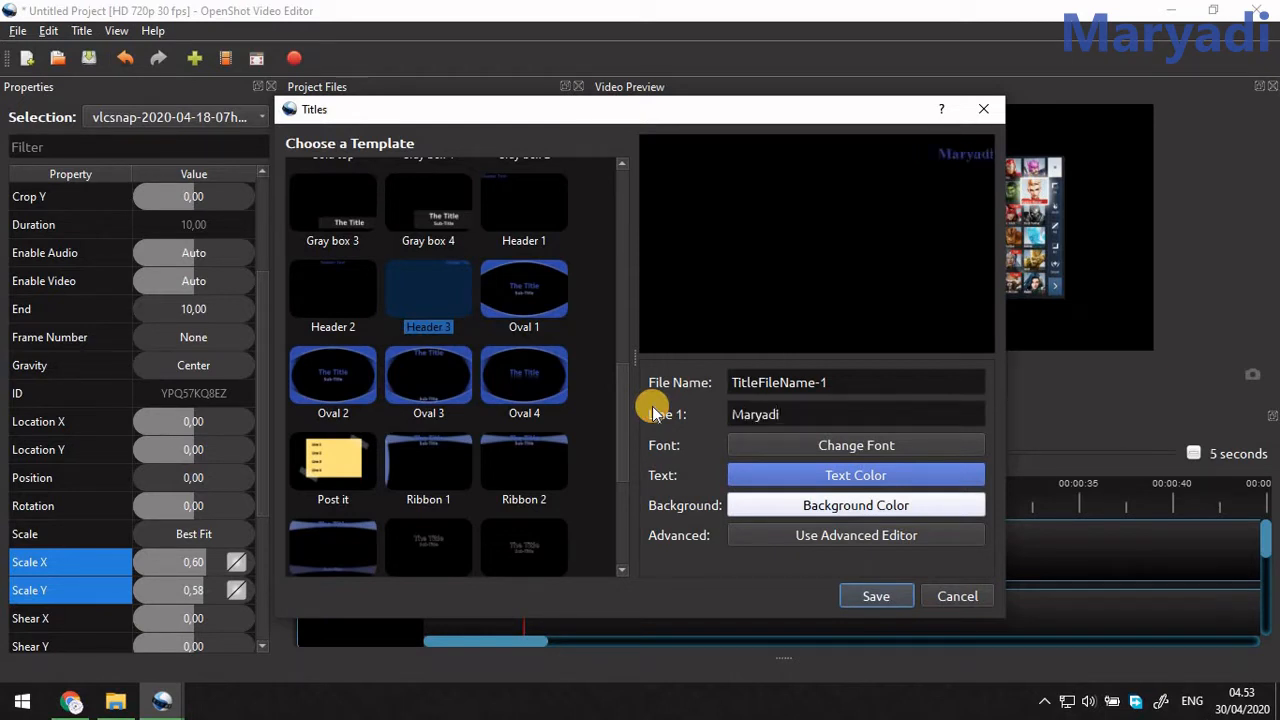
click(860, 597)
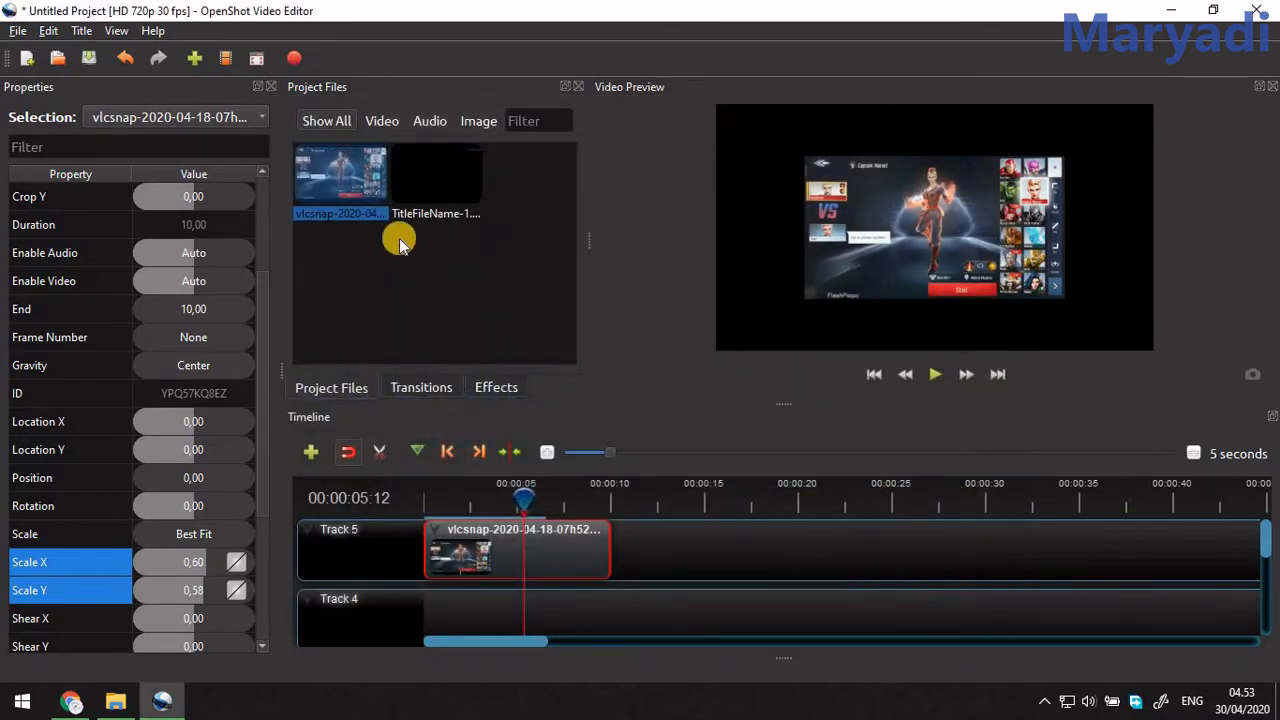
Place the title at the start of Track 4 and move the image clip down to Track 2.
drag(436, 178, 423, 591)
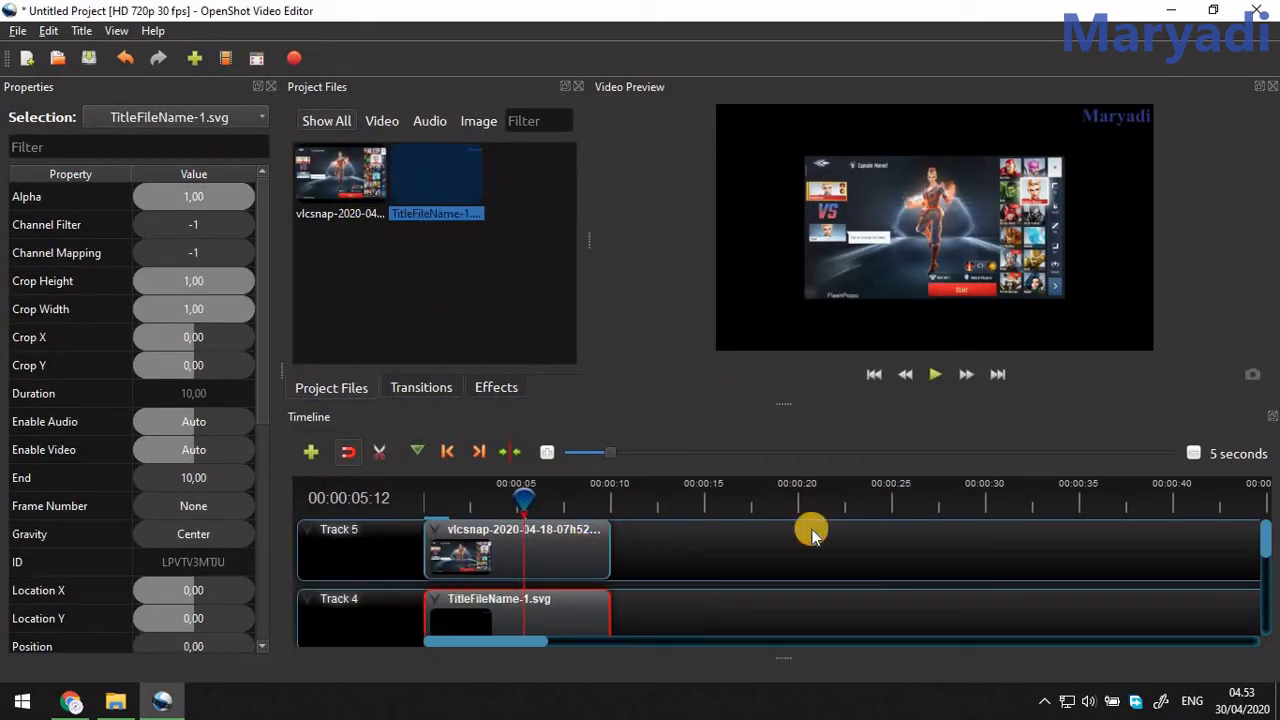
scroll(623, 584, down, 1)
scroll(621, 584, up, 1)
click(583, 559)
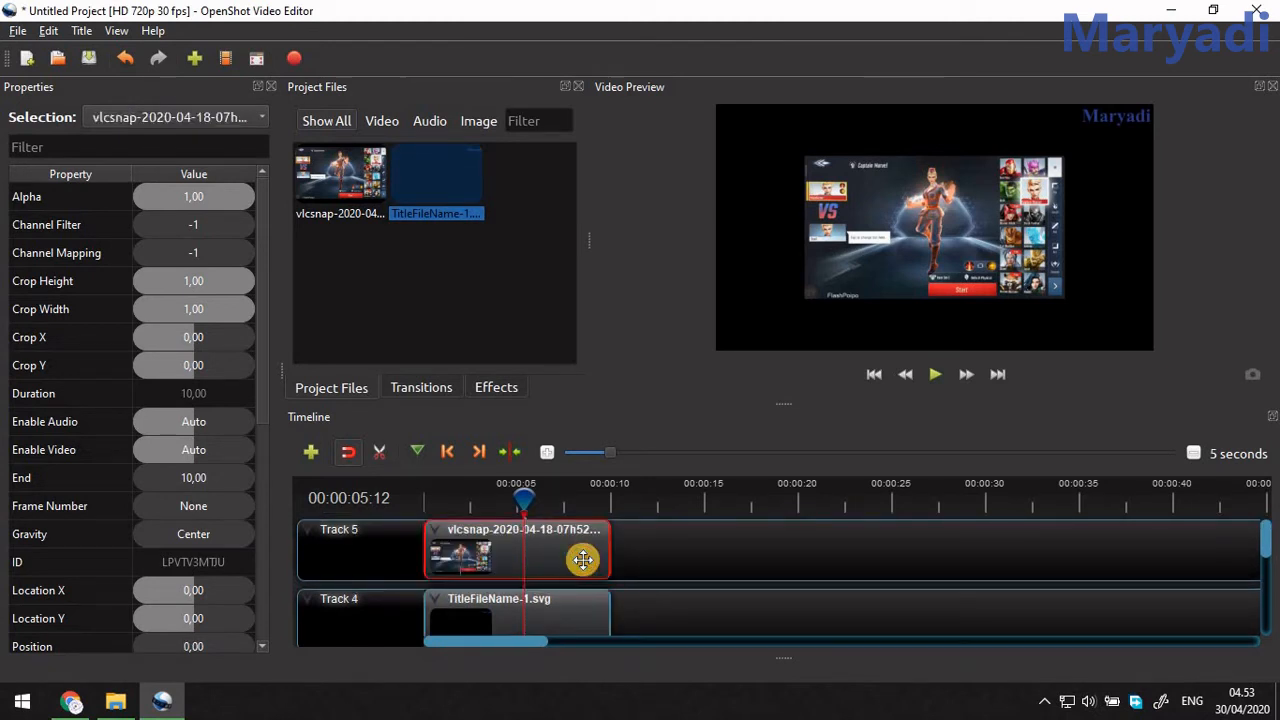
mouse_move(576, 558)
mouse_down()
mouse_move(583, 614)
mouse_move(566, 614)
mouse_move(594, 606)
mouse_move(558, 601)
mouse_move(583, 588)
mouse_move(577, 612)
mouse_move(568, 572)
mouse_up()
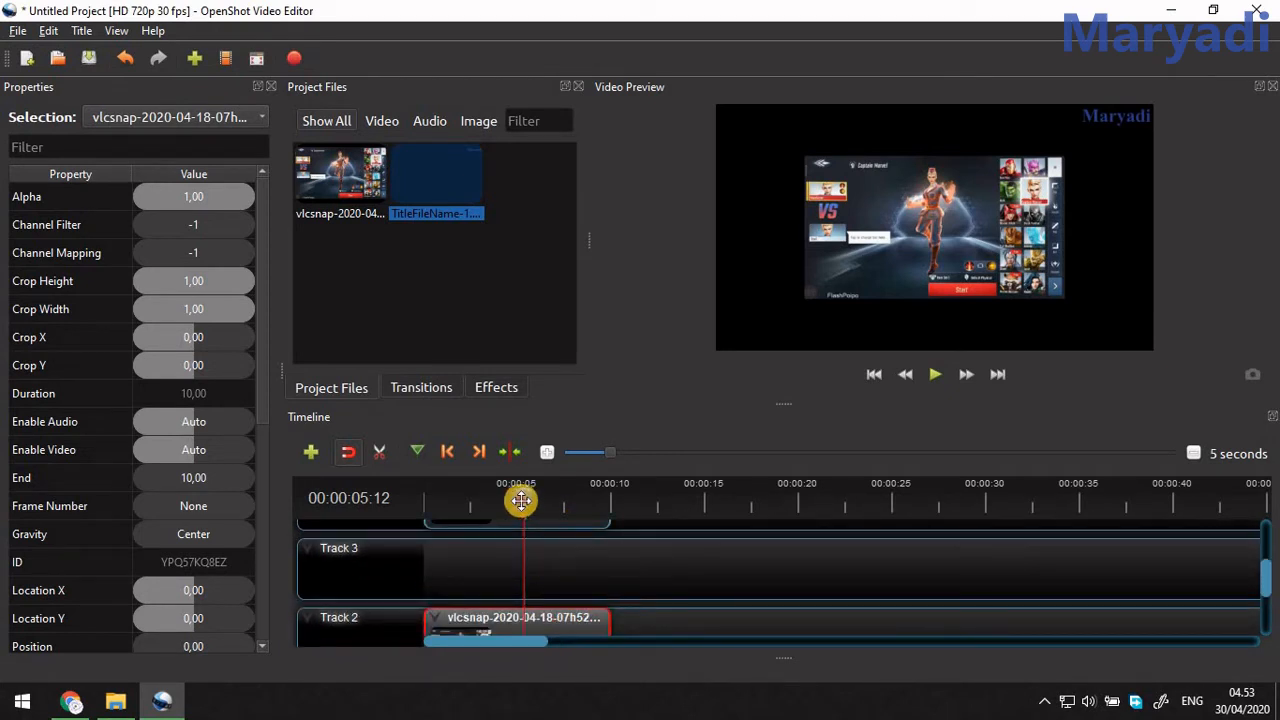
Preview the timeline from the start to check the title overlaid on the shrinking image.
drag(521, 500, 427, 500)
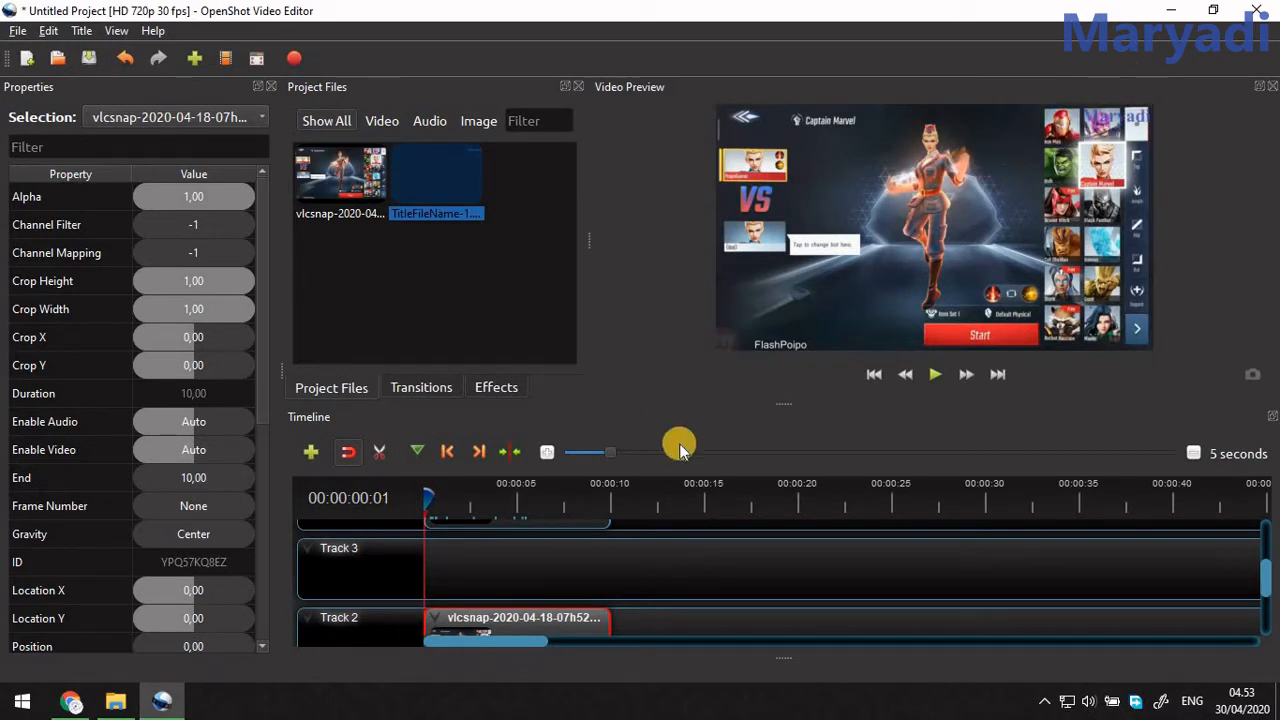
click(934, 374)
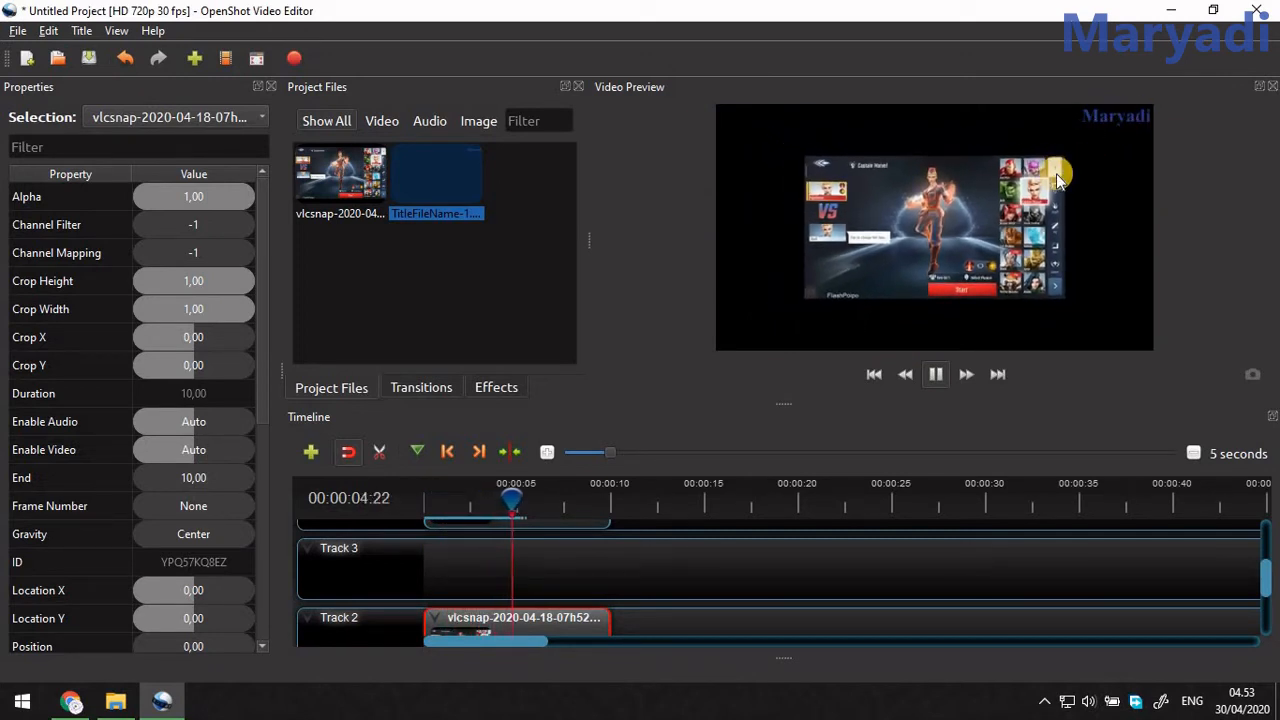
key(space)
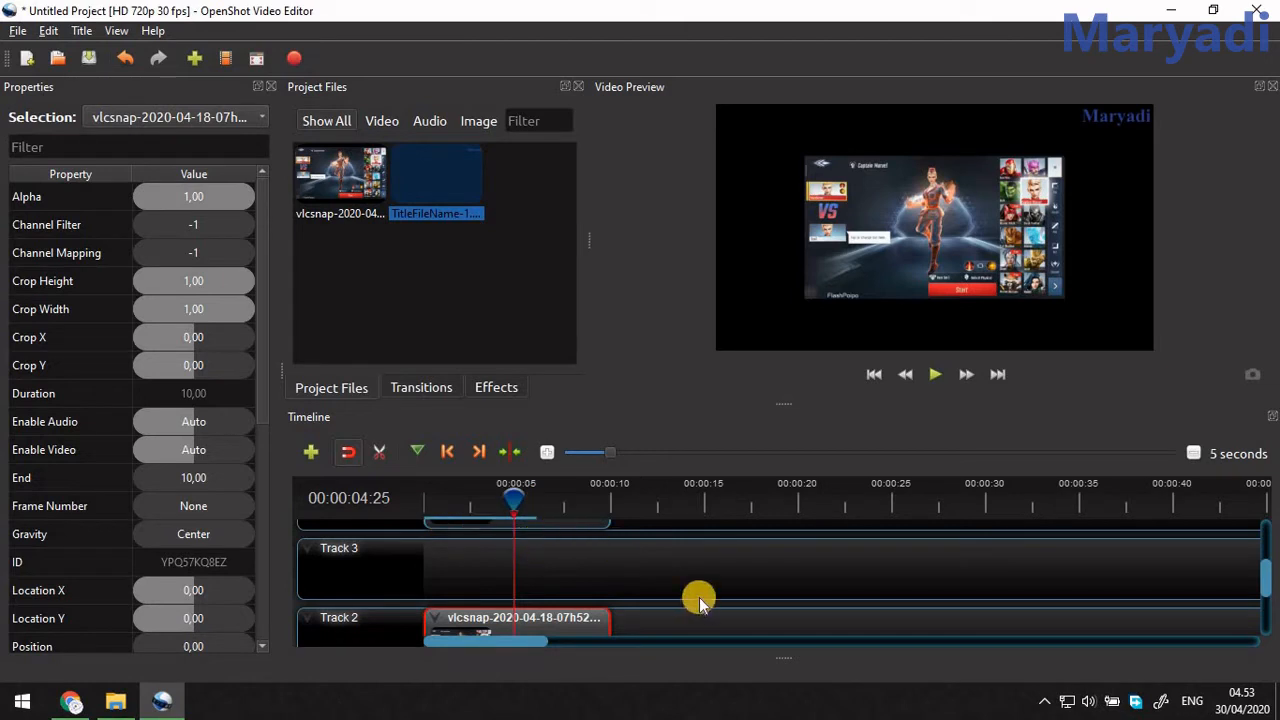
Move the image clip up to Track 3, directly beneath the title clip, keeping it at the timeline's start.
scroll(697, 597, up, 1)
click(553, 552)
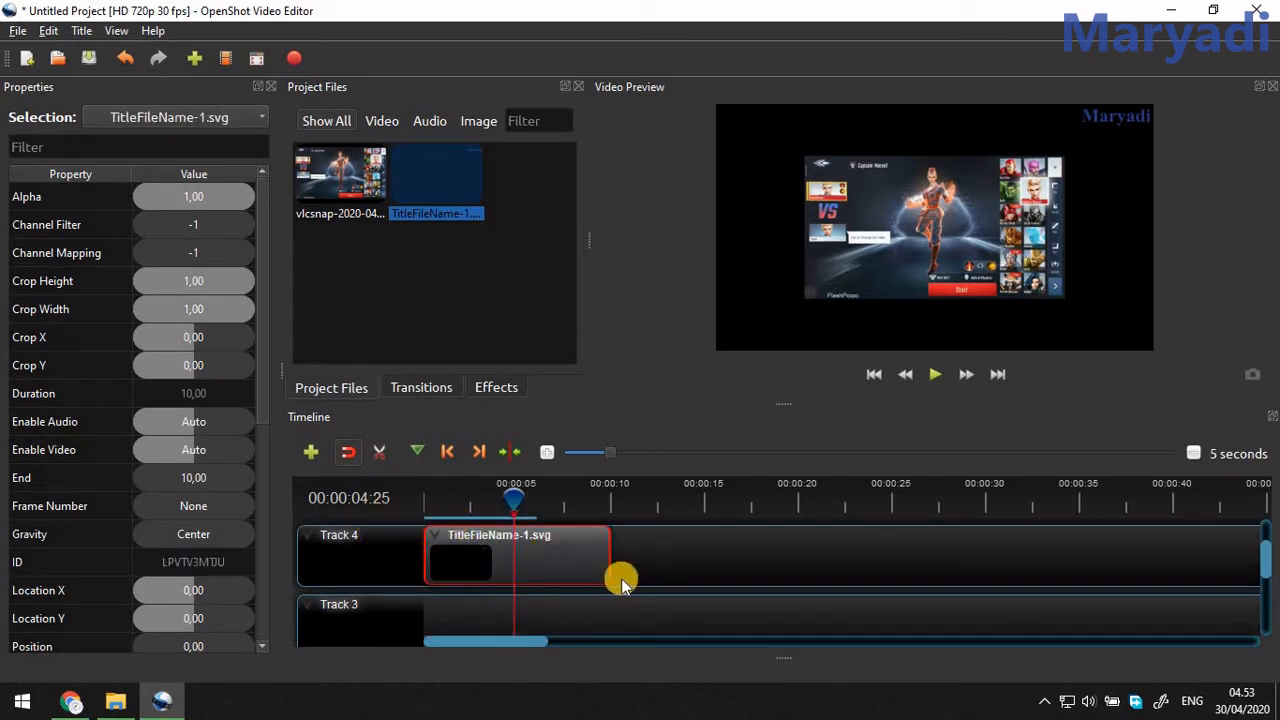
scroll(548, 624, down, 1)
drag(548, 615, 545, 560)
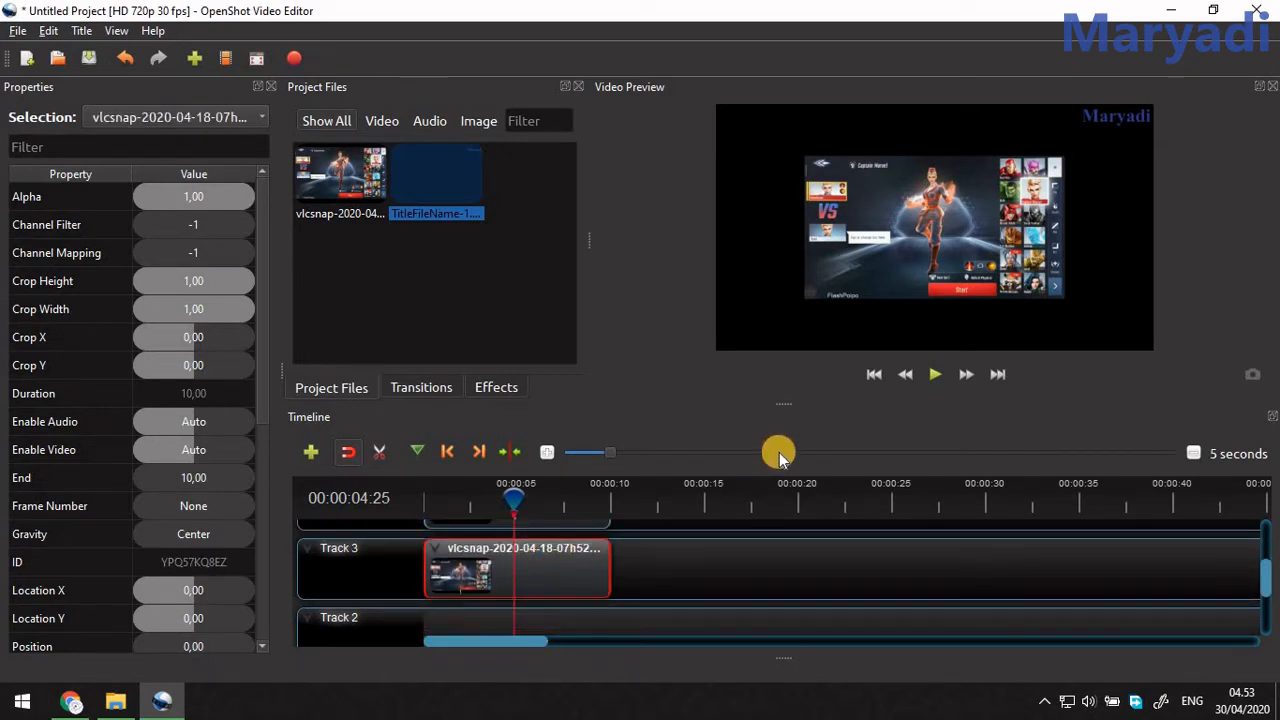
drag(780, 402, 786, 282)
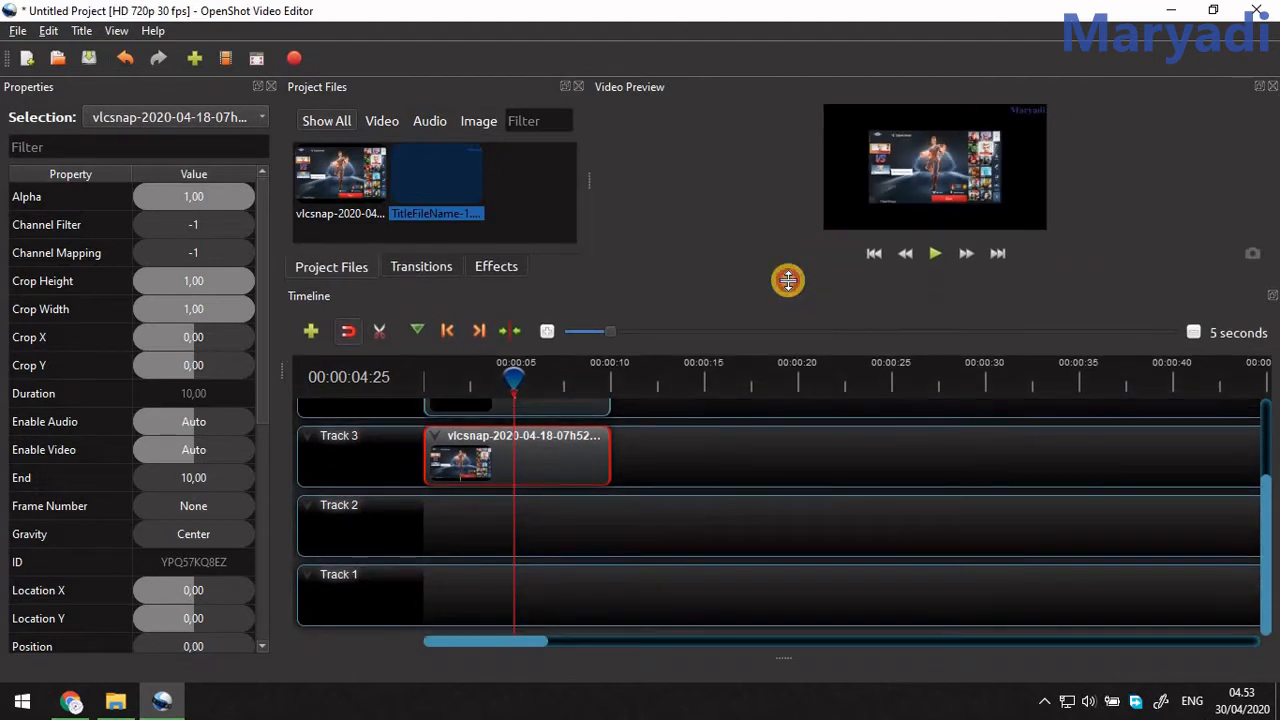
scroll(629, 506, up, 2)
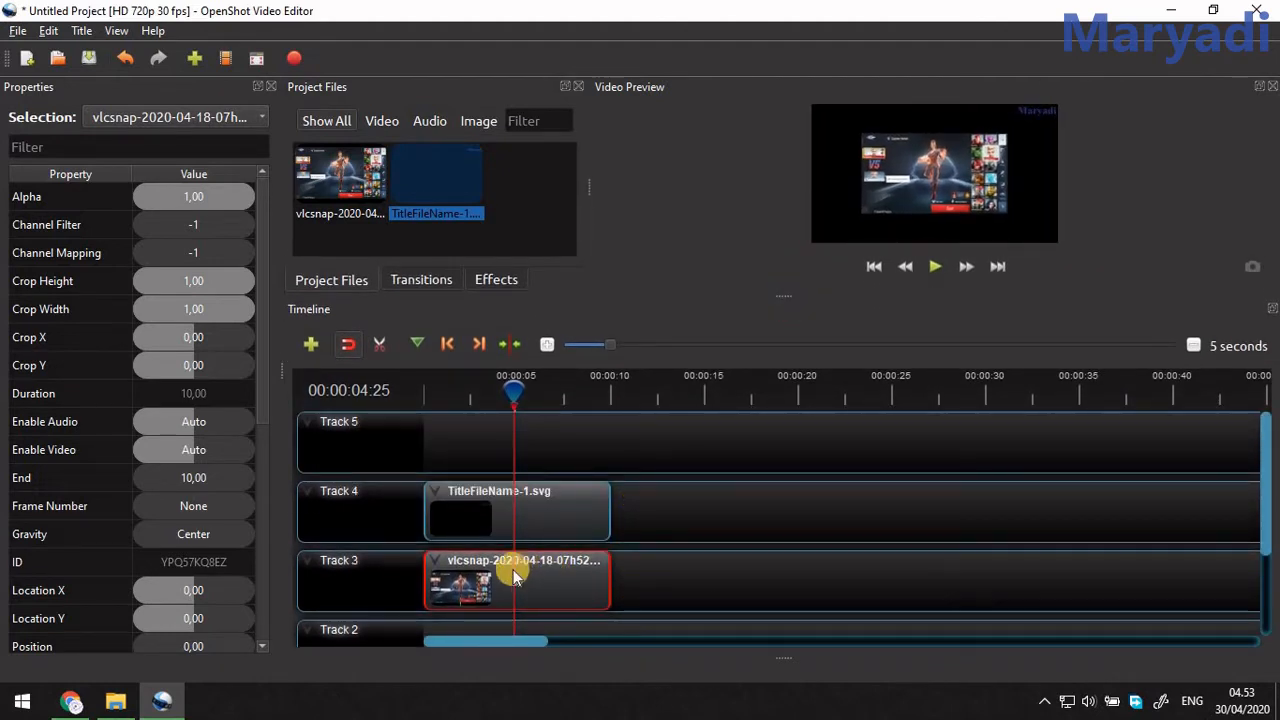
Enlarge the preview area and keyframe the title clip's Scale X at 1.00 at 00:00:04:25.
click(554, 518)
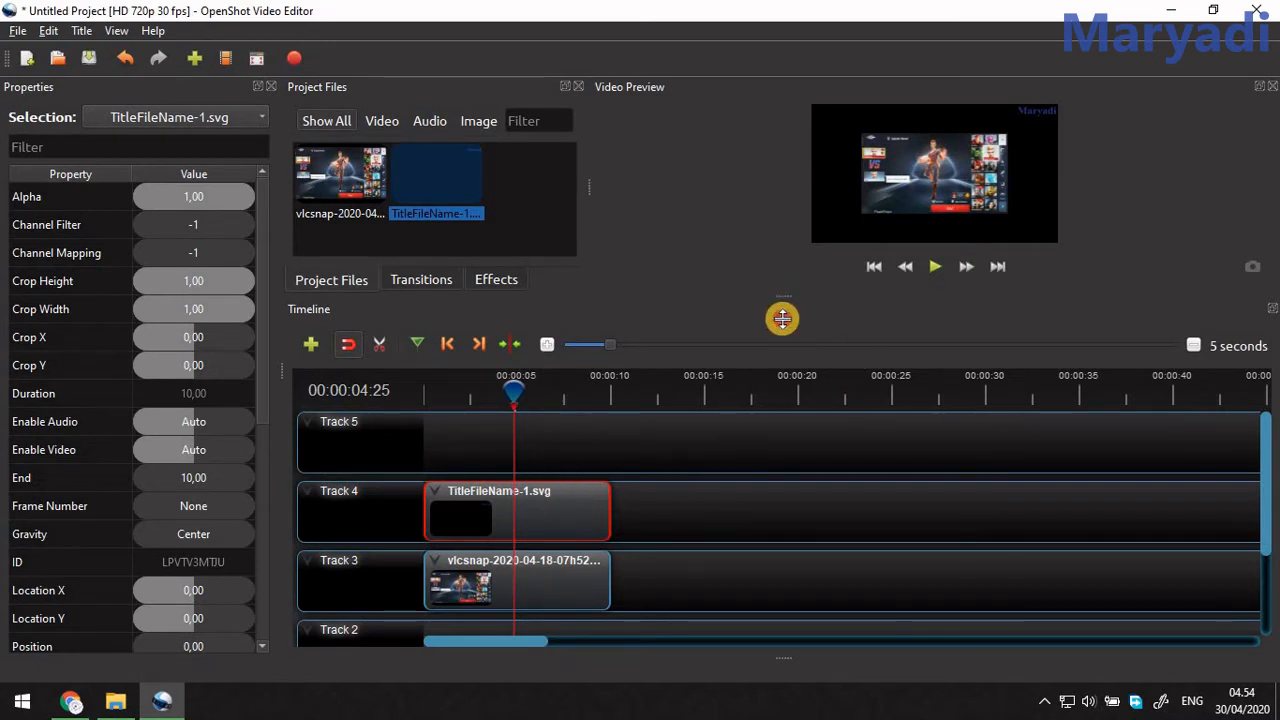
drag(783, 318, 780, 421)
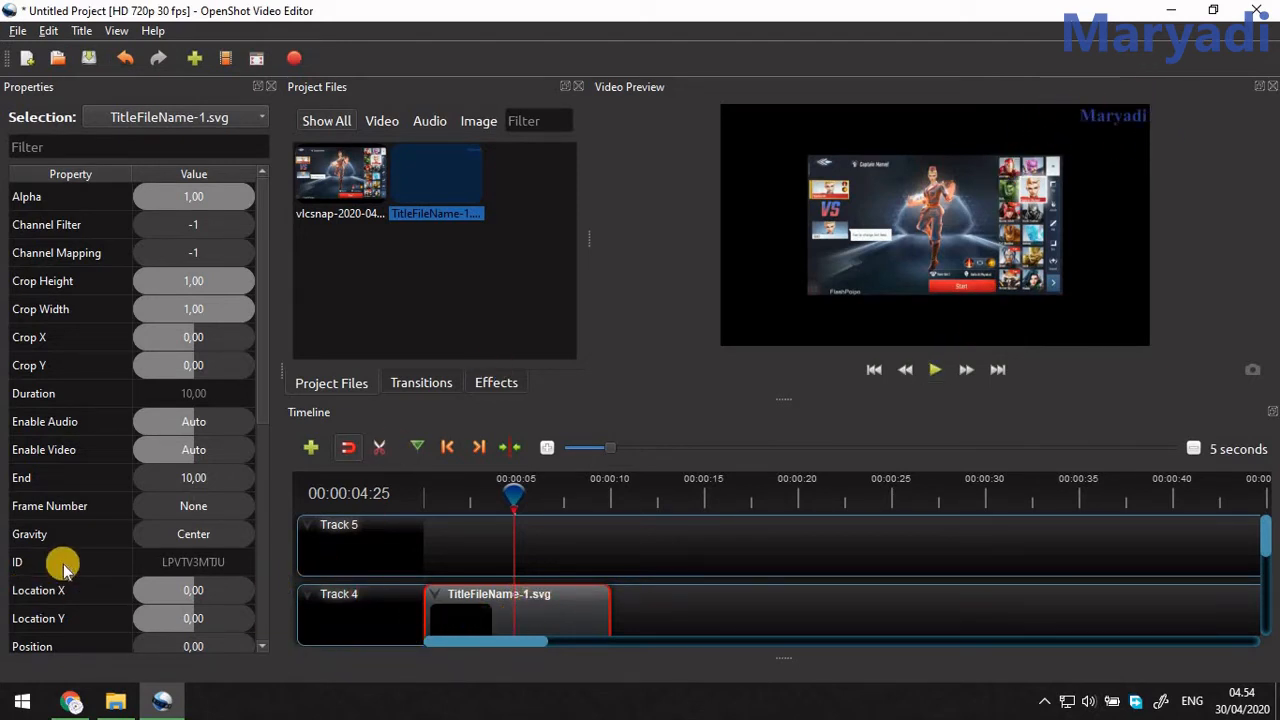
scroll(60, 562, down, 2)
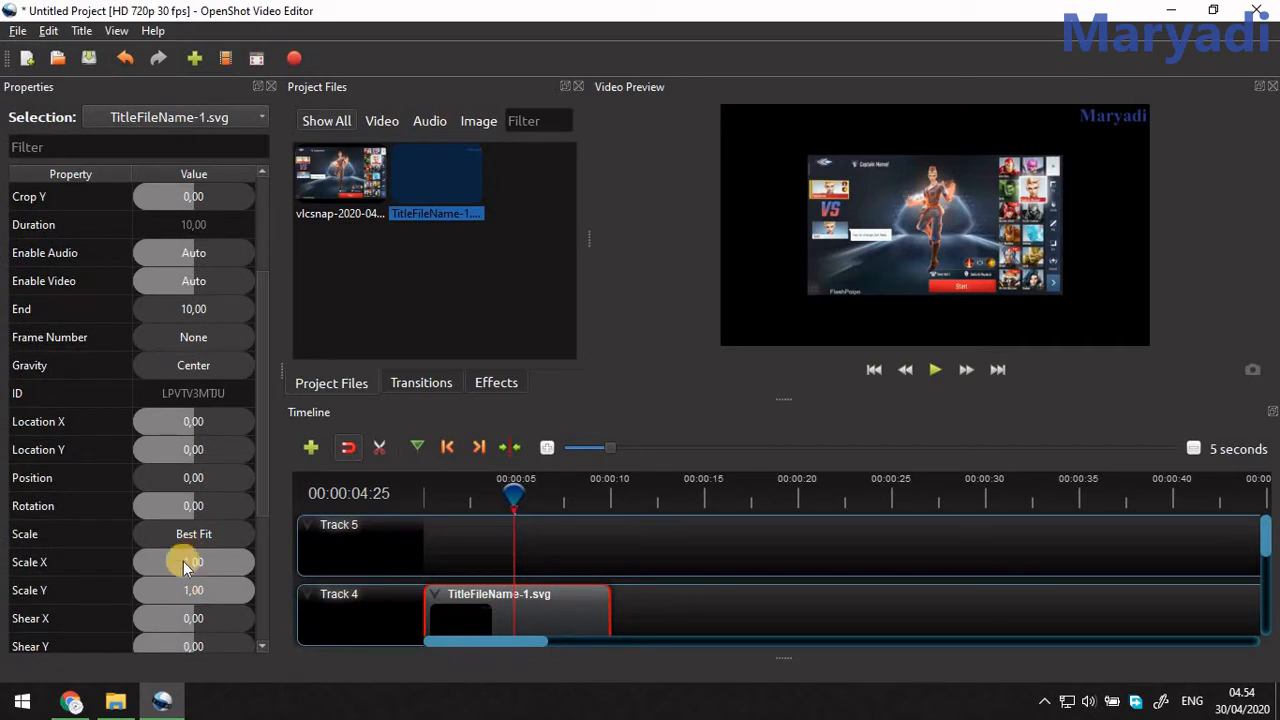
drag(185, 567, 272, 560)
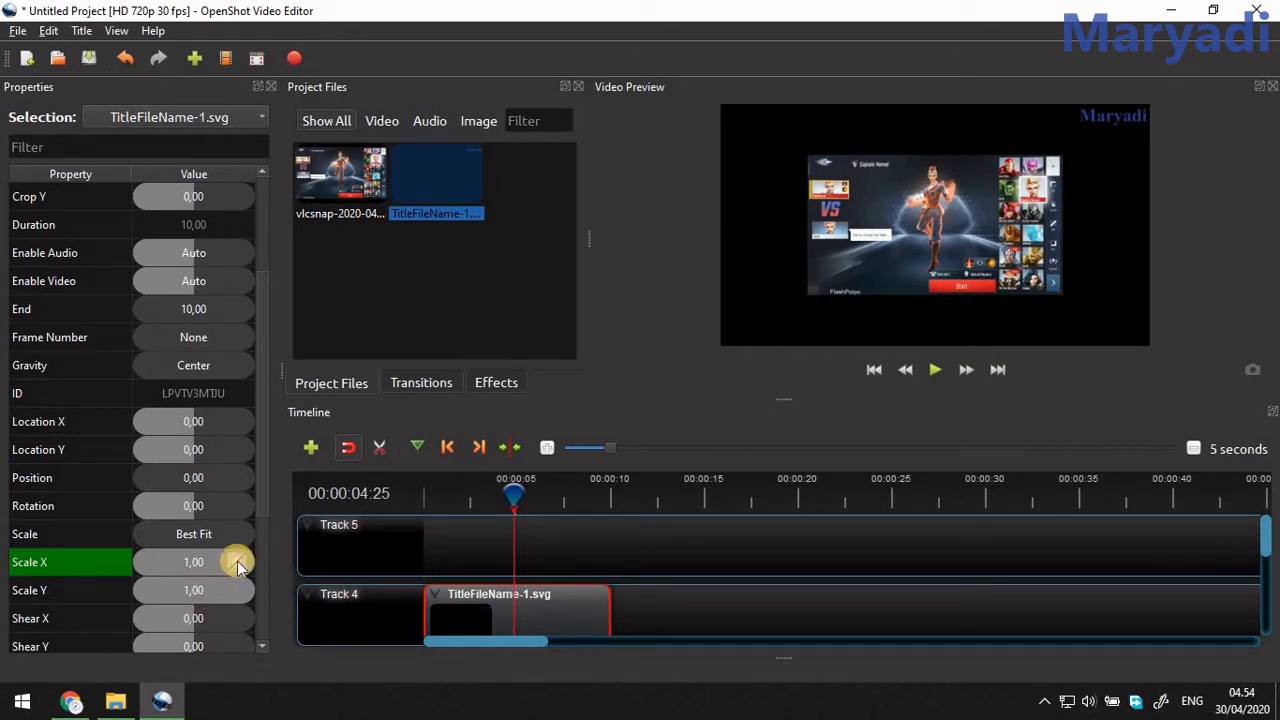
drag(241, 562, 219, 563)
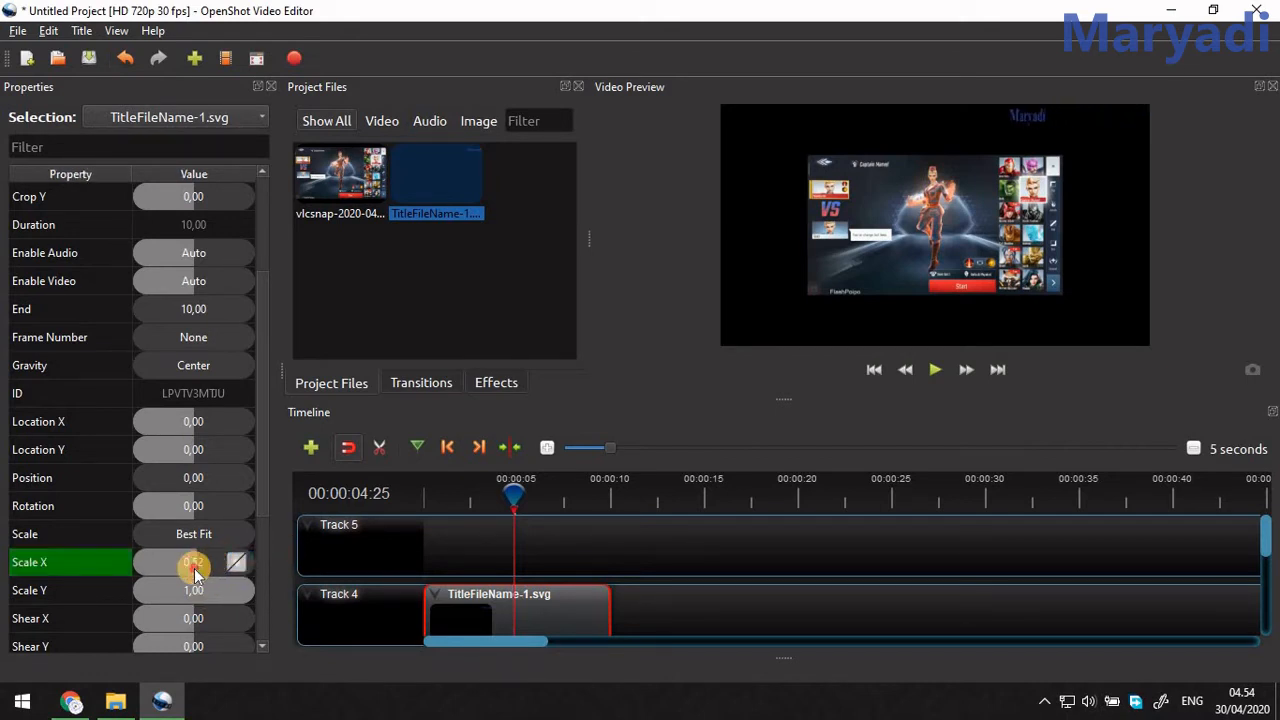
drag(210, 569, 207, 569)
click(200, 565)
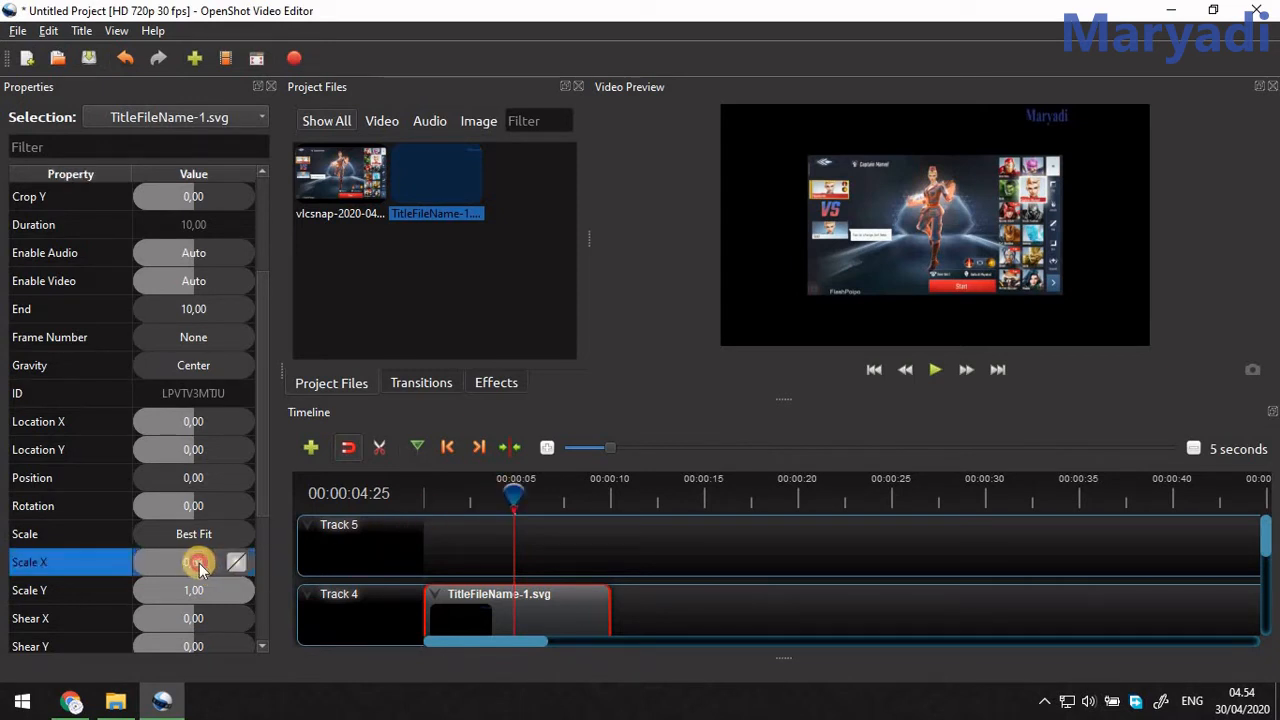
drag(207, 573, 300, 551)
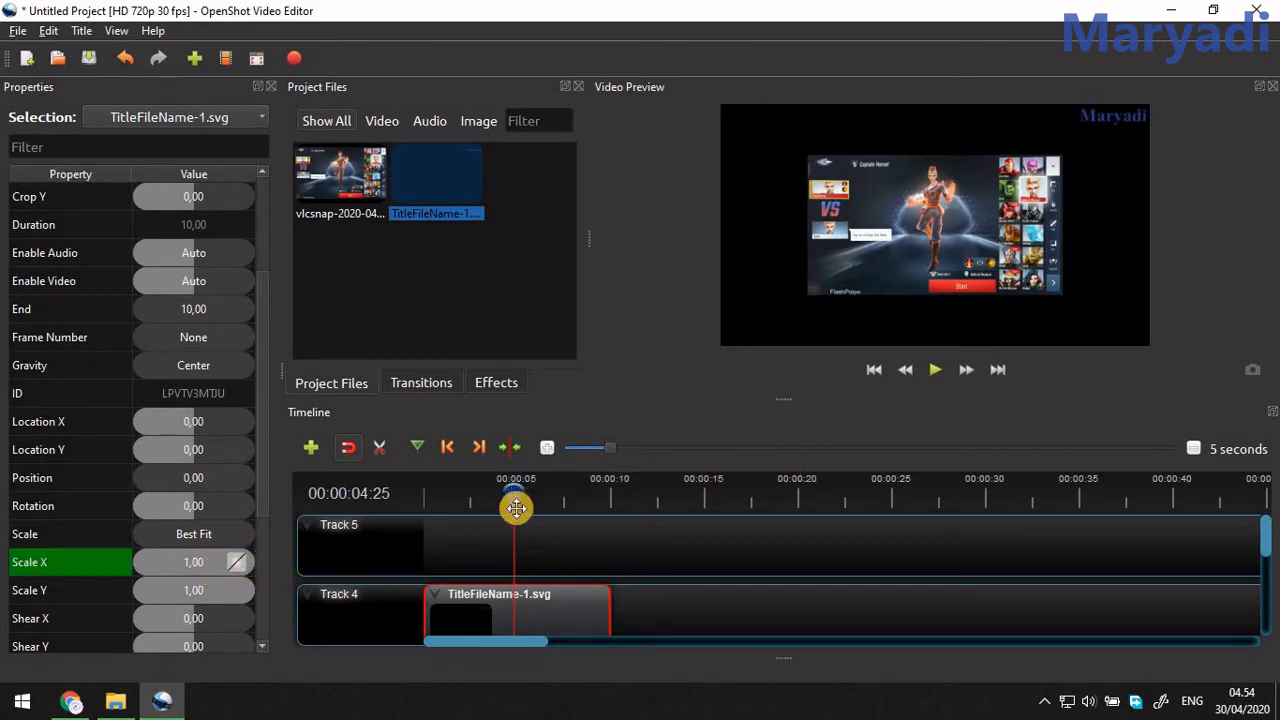
Keyframe the title clip's Scale X and Scale Y at 0.00 near the timeline's start, at 00:00:00:03.
drag(505, 494, 425, 500)
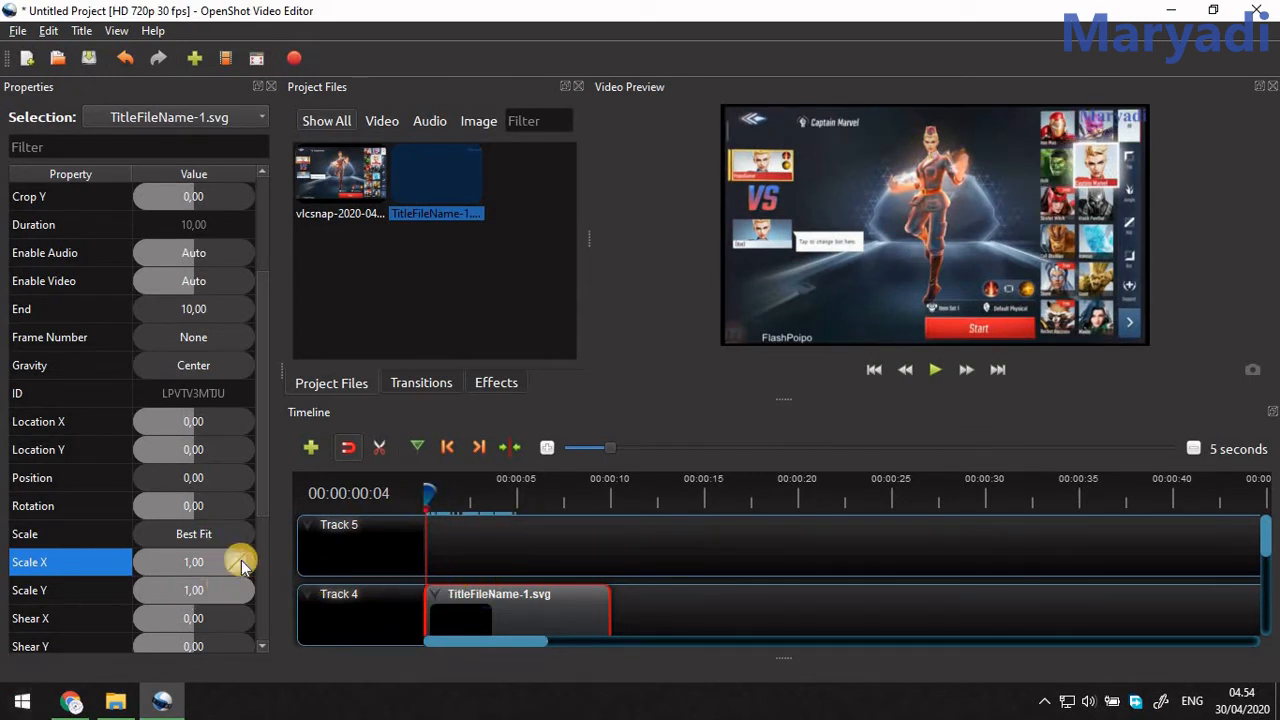
drag(210, 565, 157, 565)
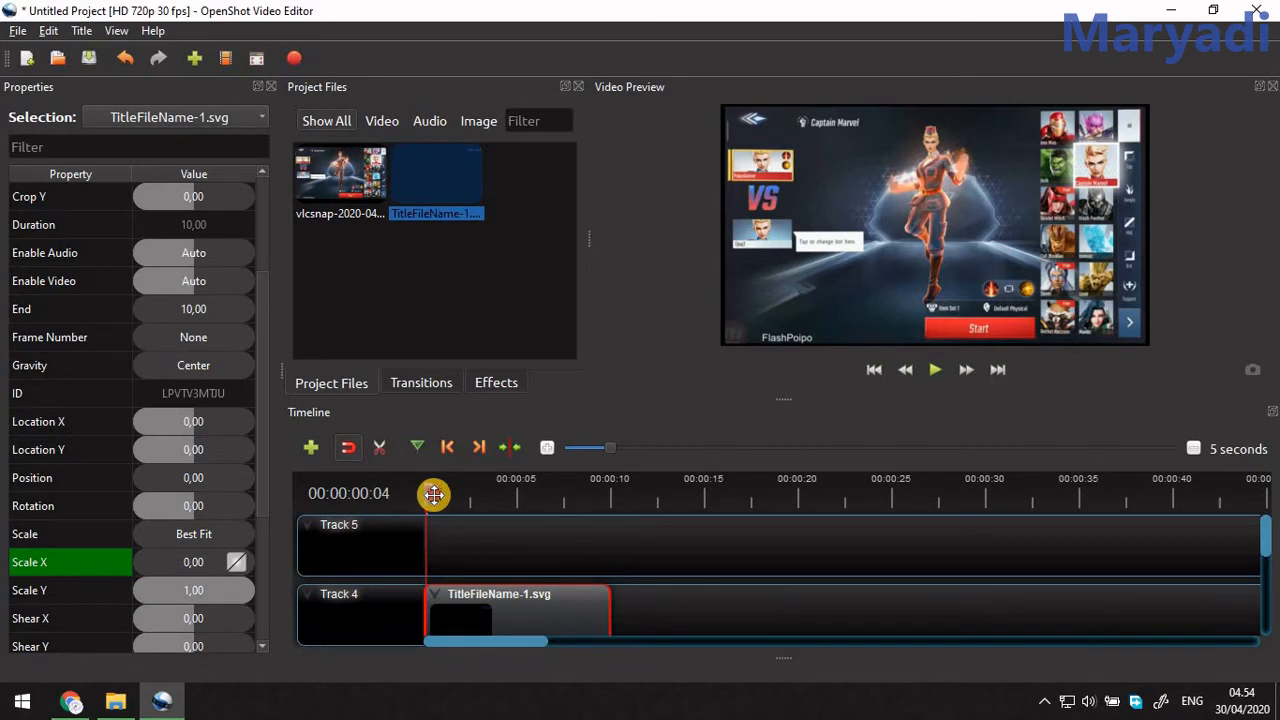
mouse_move(433, 494)
mouse_down()
mouse_move(508, 507)
mouse_move(428, 498)
mouse_up()
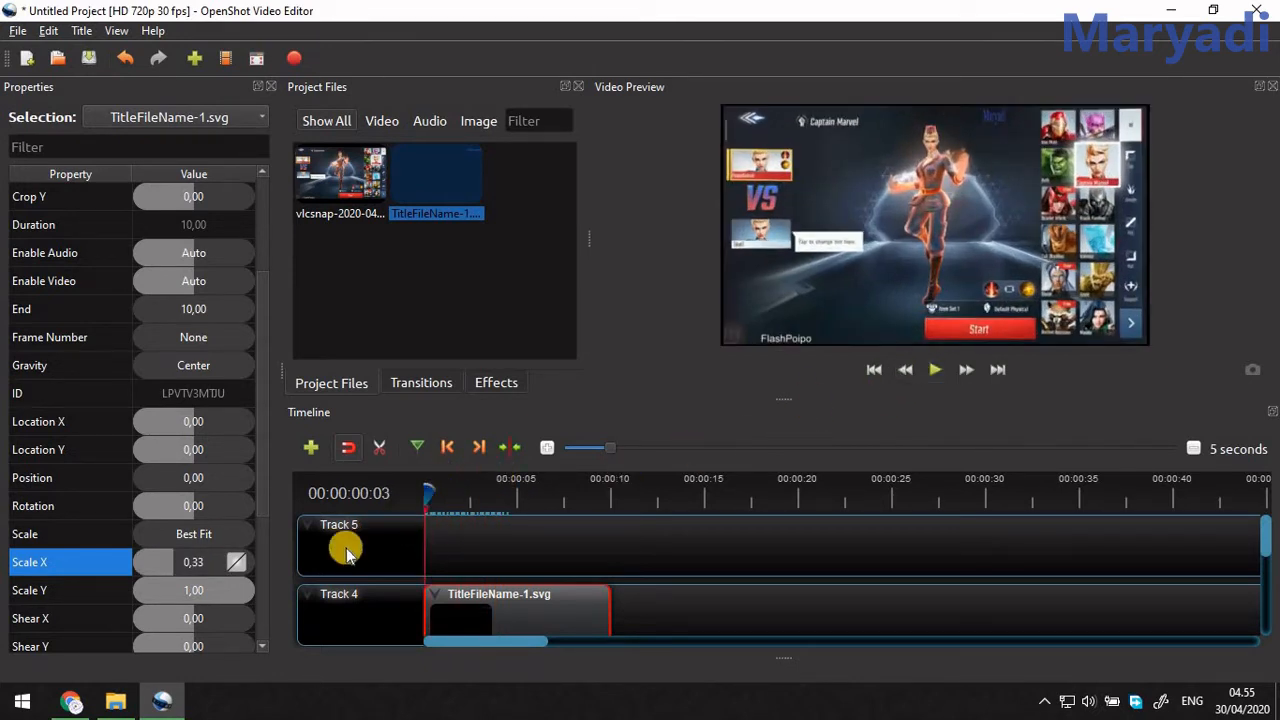
drag(247, 592, 95, 620)
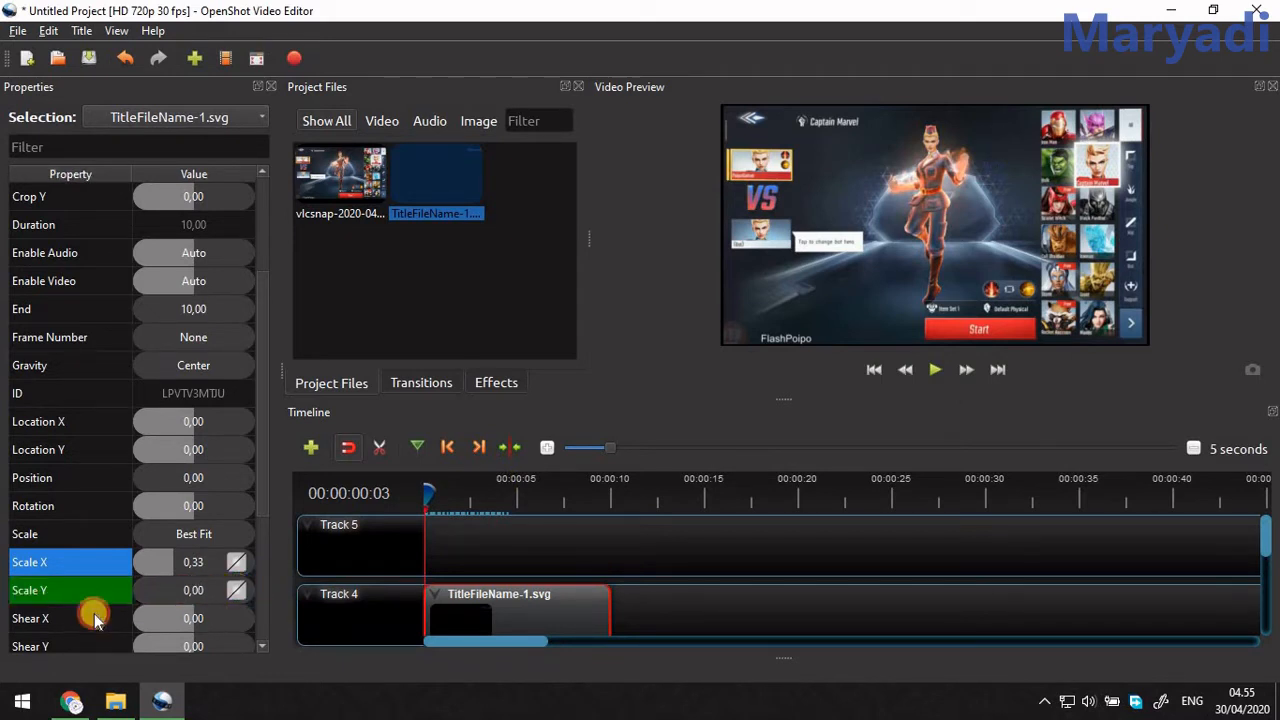
drag(172, 555, 109, 576)
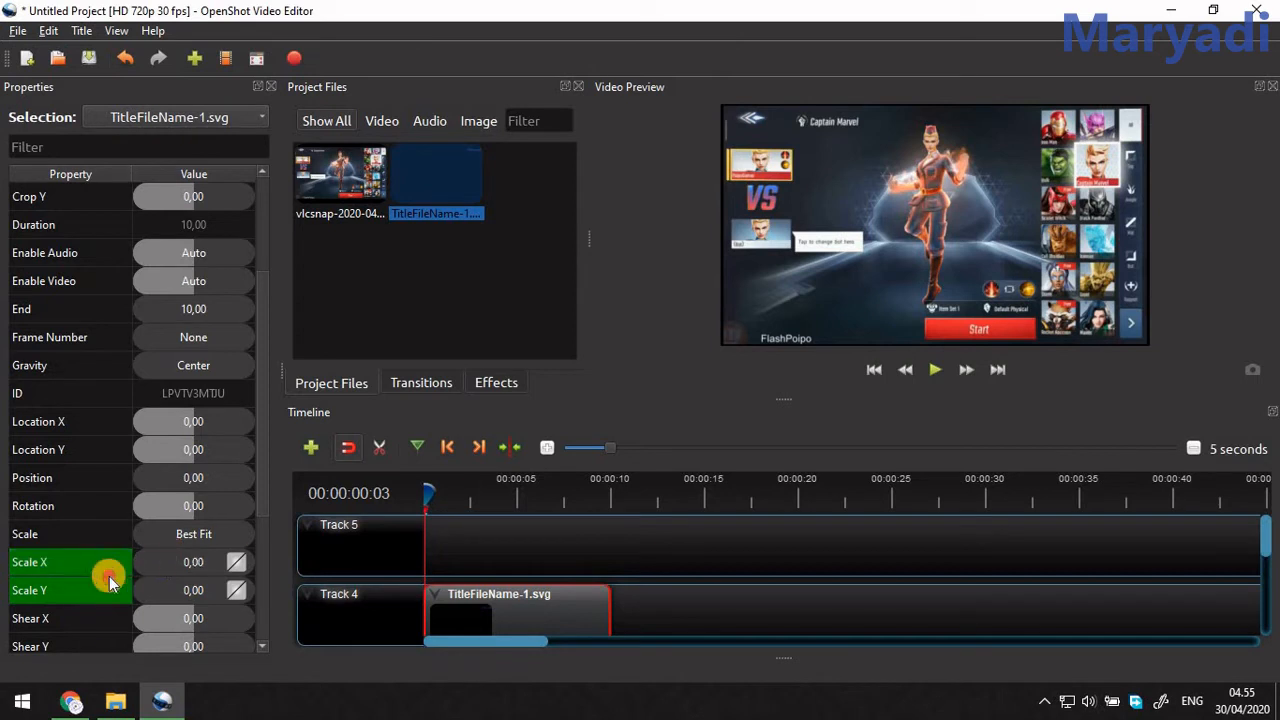
Play the timeline to 00:00:04:05 and keyframe the title clip's Scale Y and Scale X at 1.00 there.
click(933, 369)
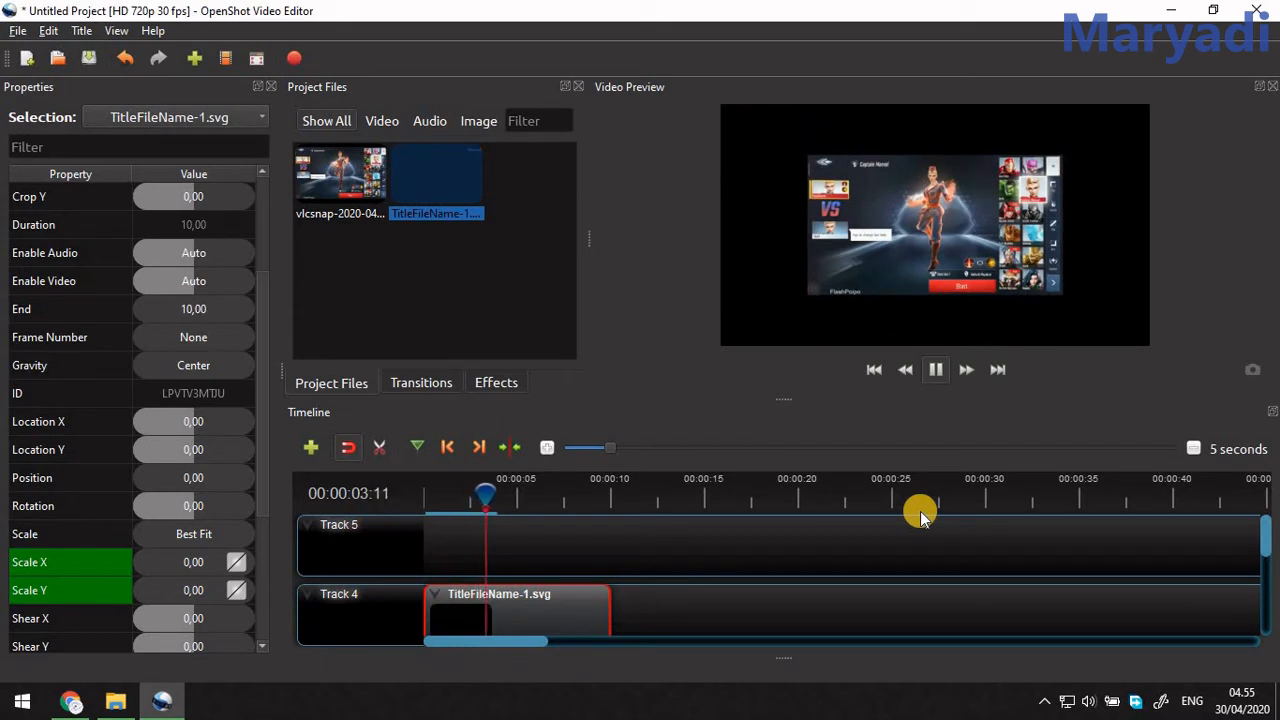
key(space)
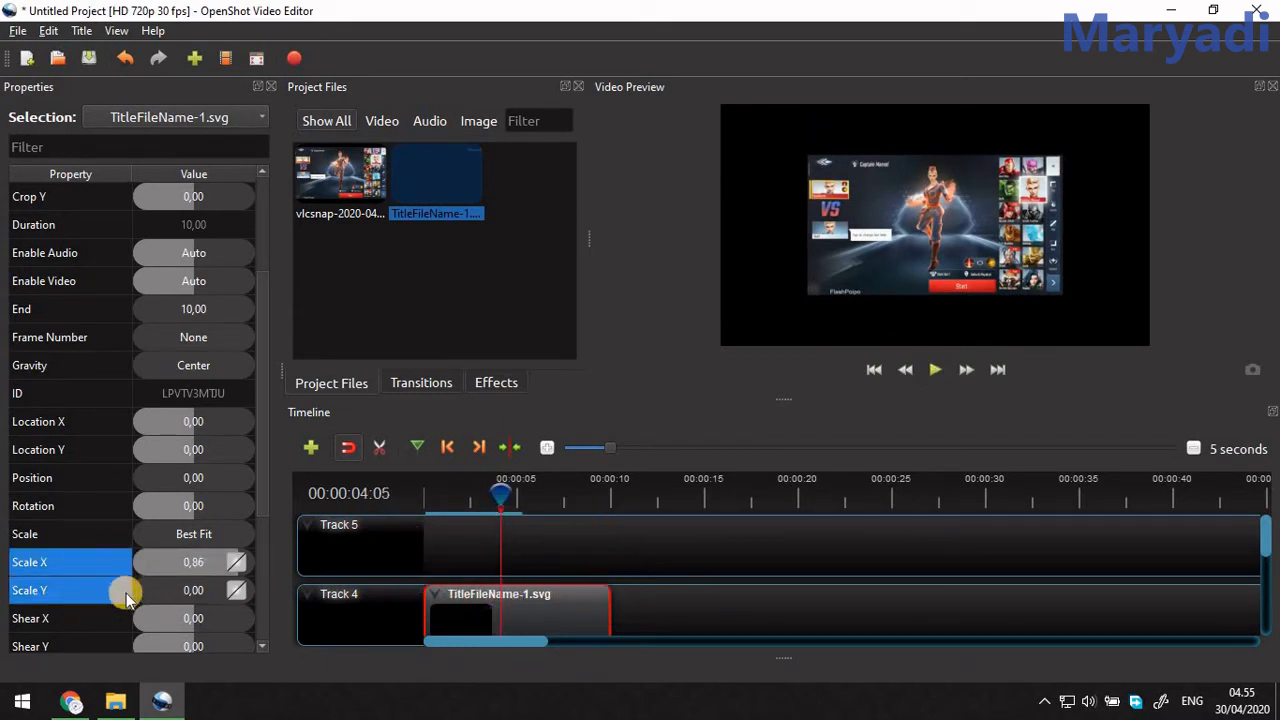
drag(131, 595, 240, 587)
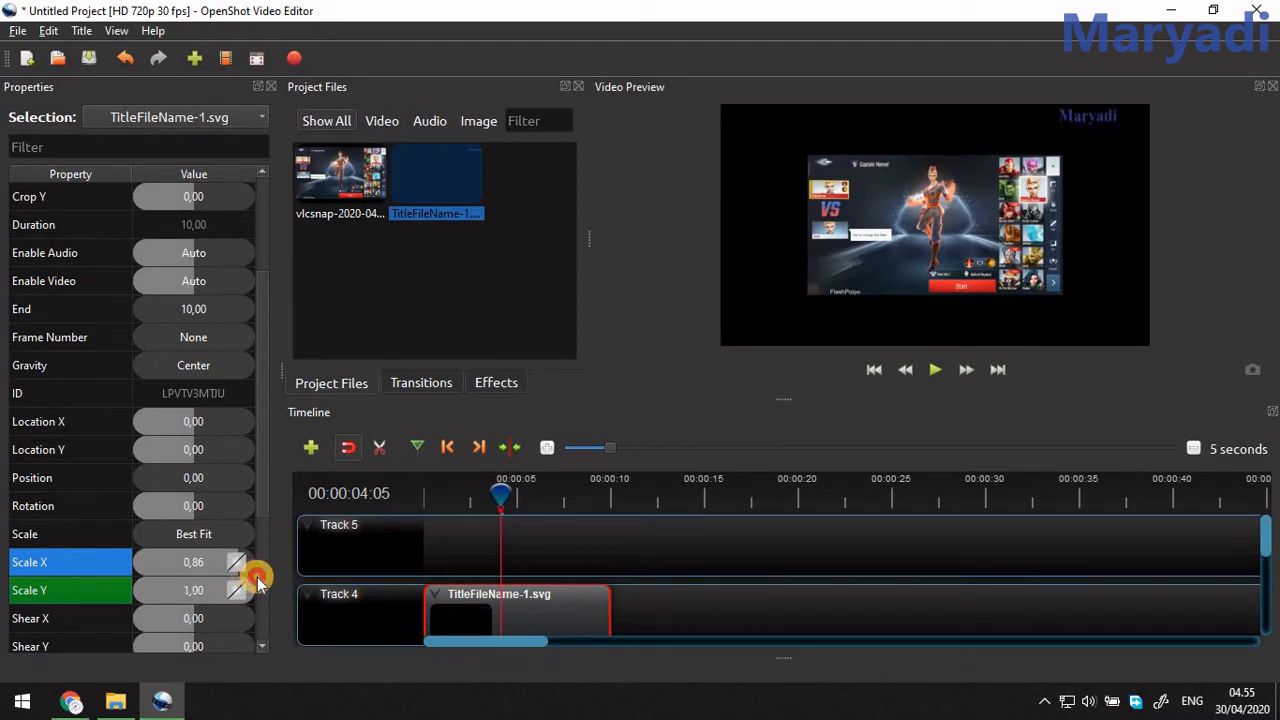
drag(247, 567, 257, 569)
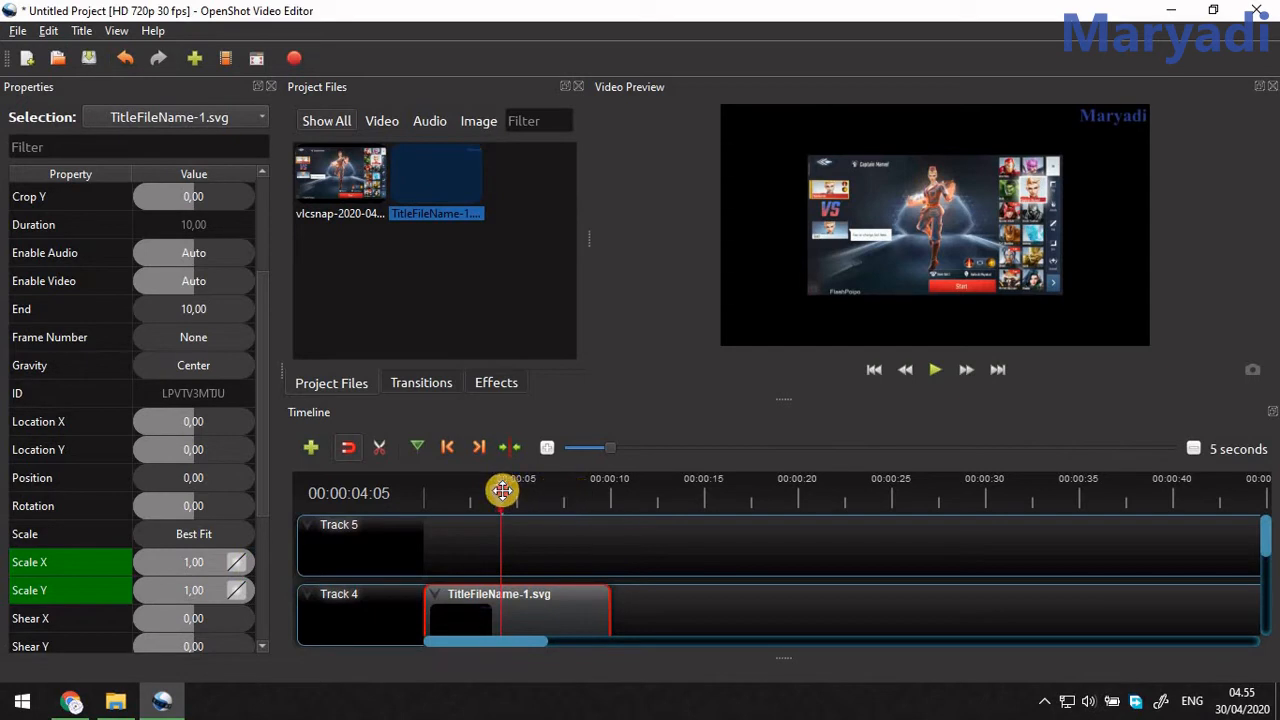
Preview the timeline from the start to check the title's scale animation over the image.
drag(502, 490, 408, 505)
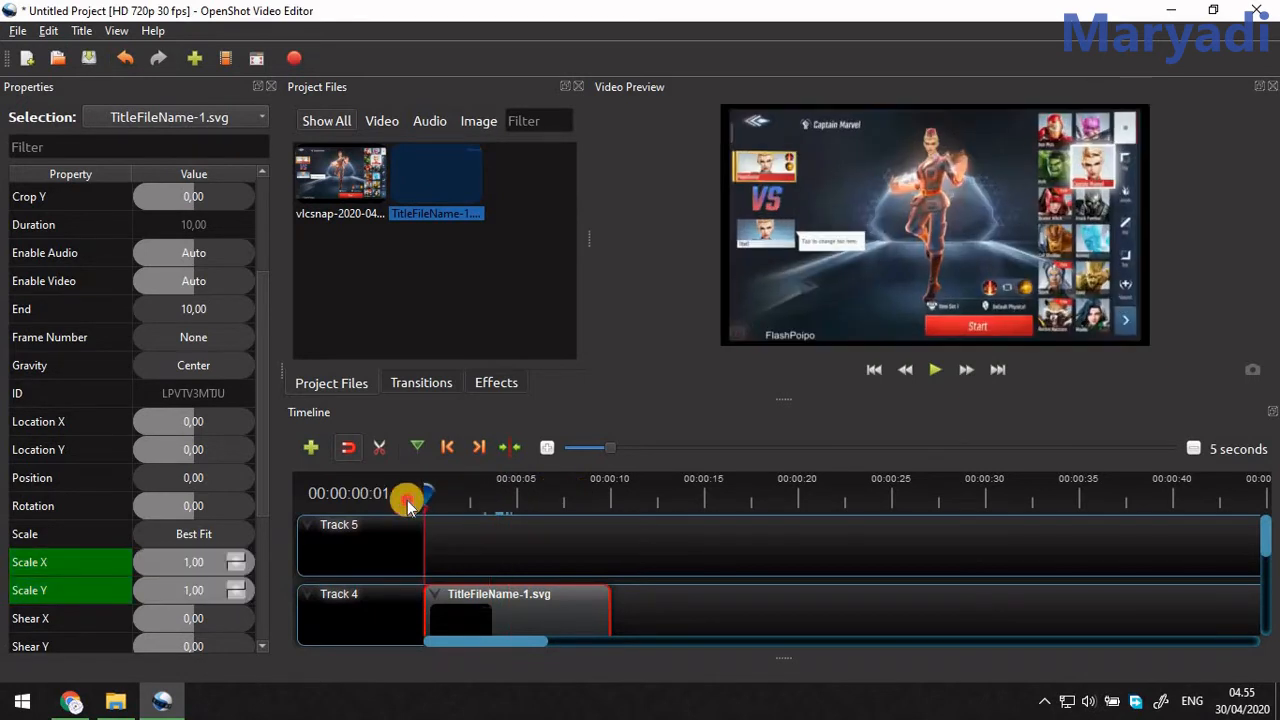
click(926, 364)
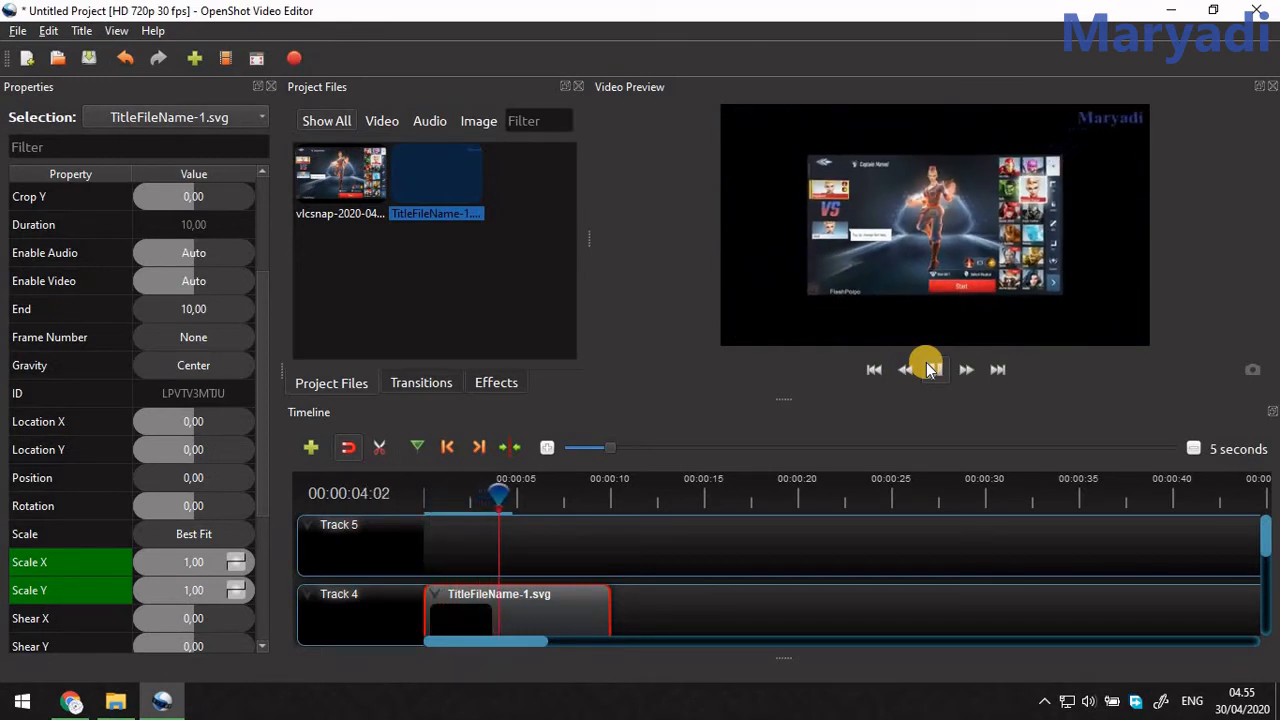
click(926, 364)
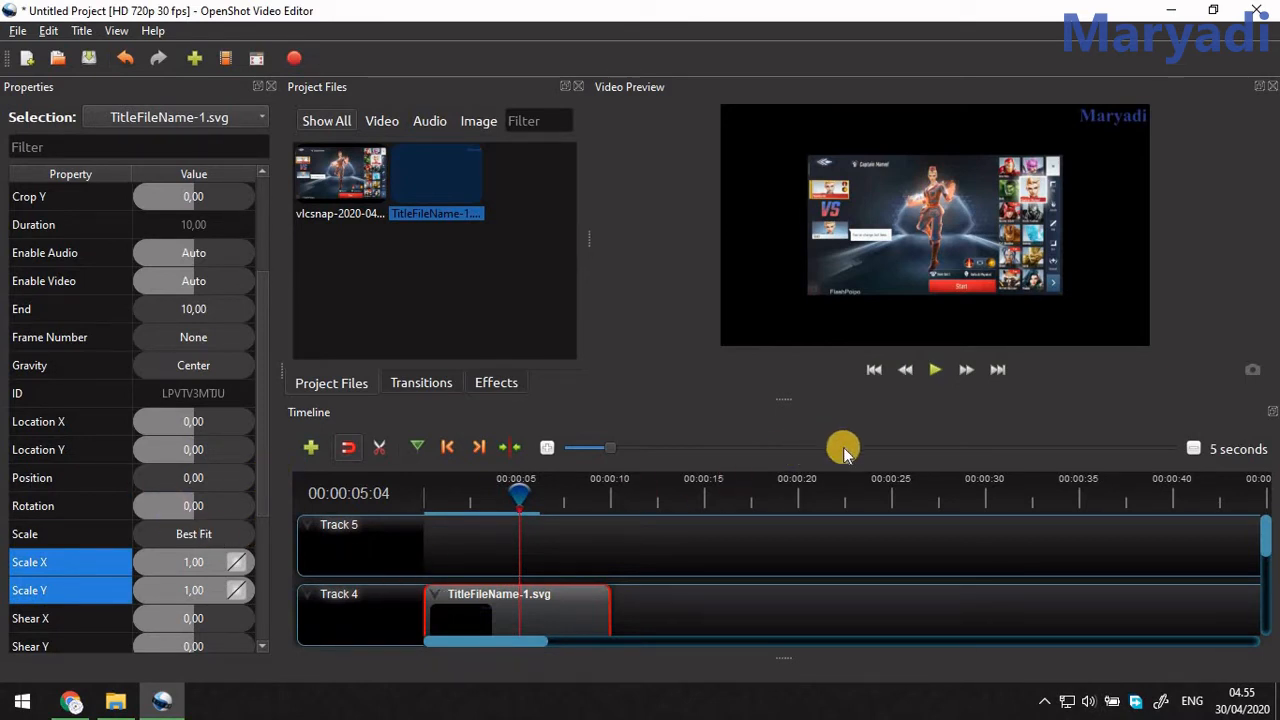
Switch to Chrome and show all published channel comments in YouTube Studio without the "Comments I haven't responded to" filter.
click(71, 702)
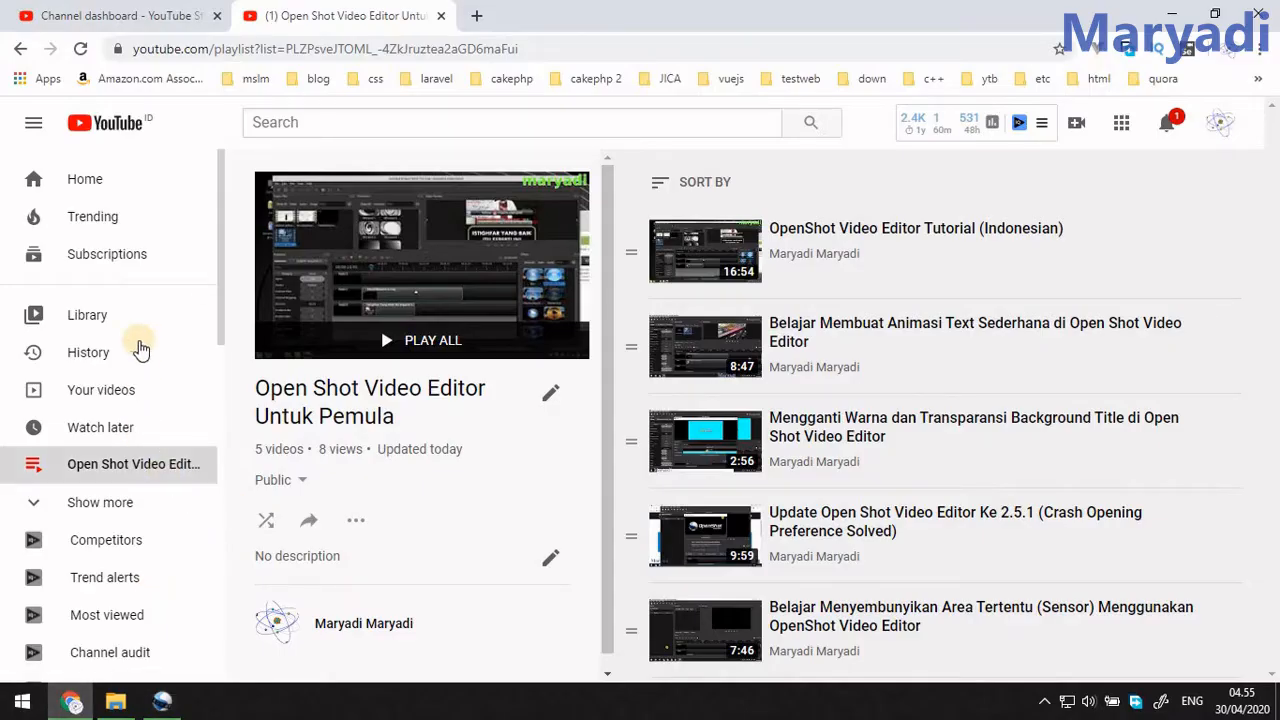
click(126, 14)
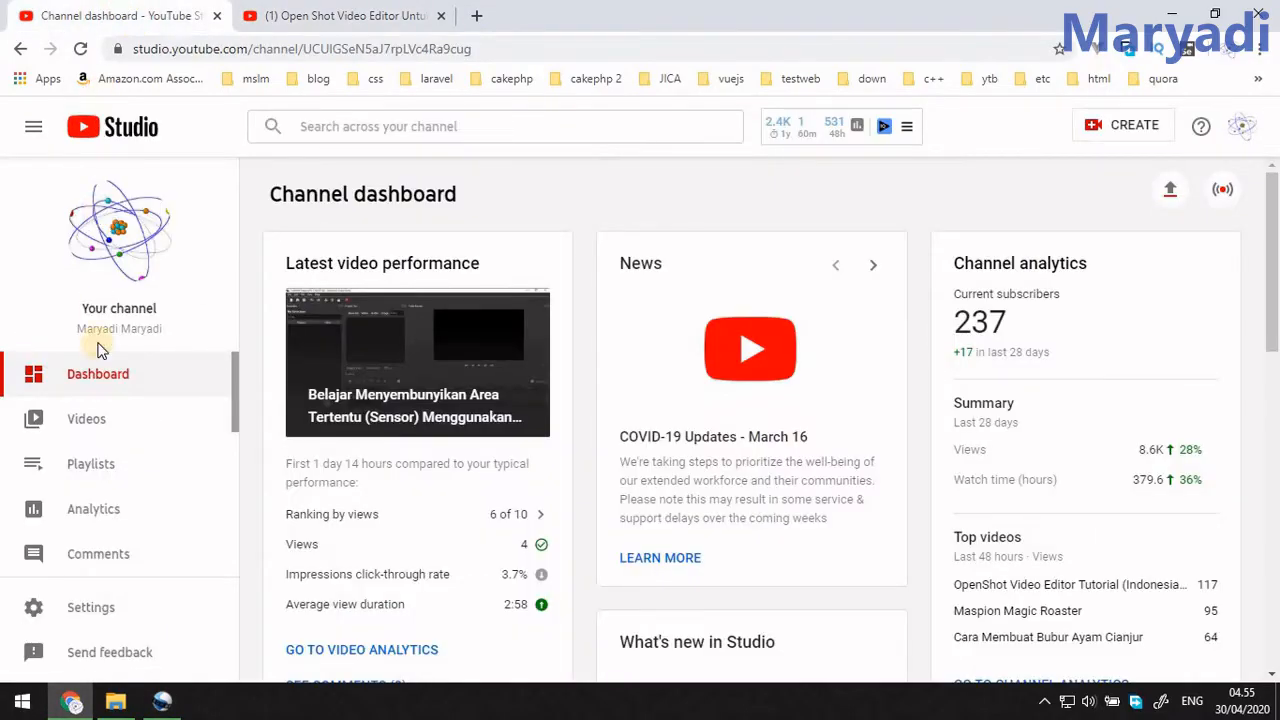
click(105, 560)
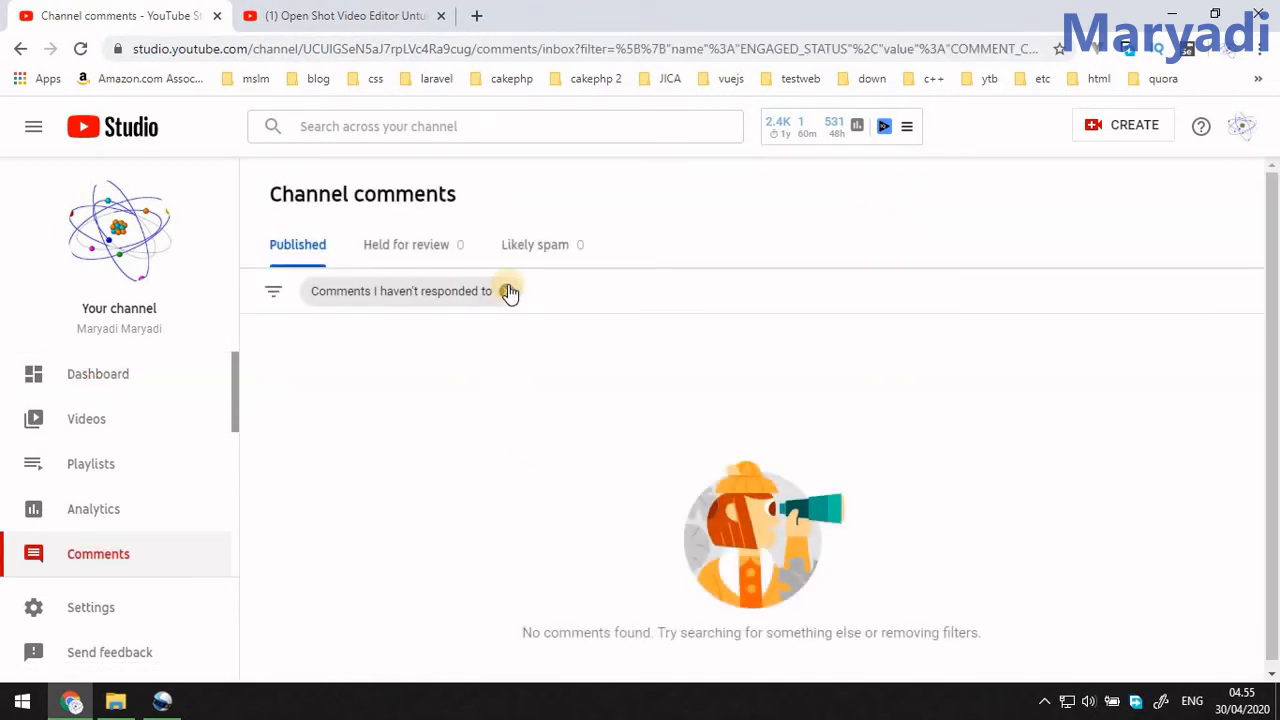
click(509, 291)
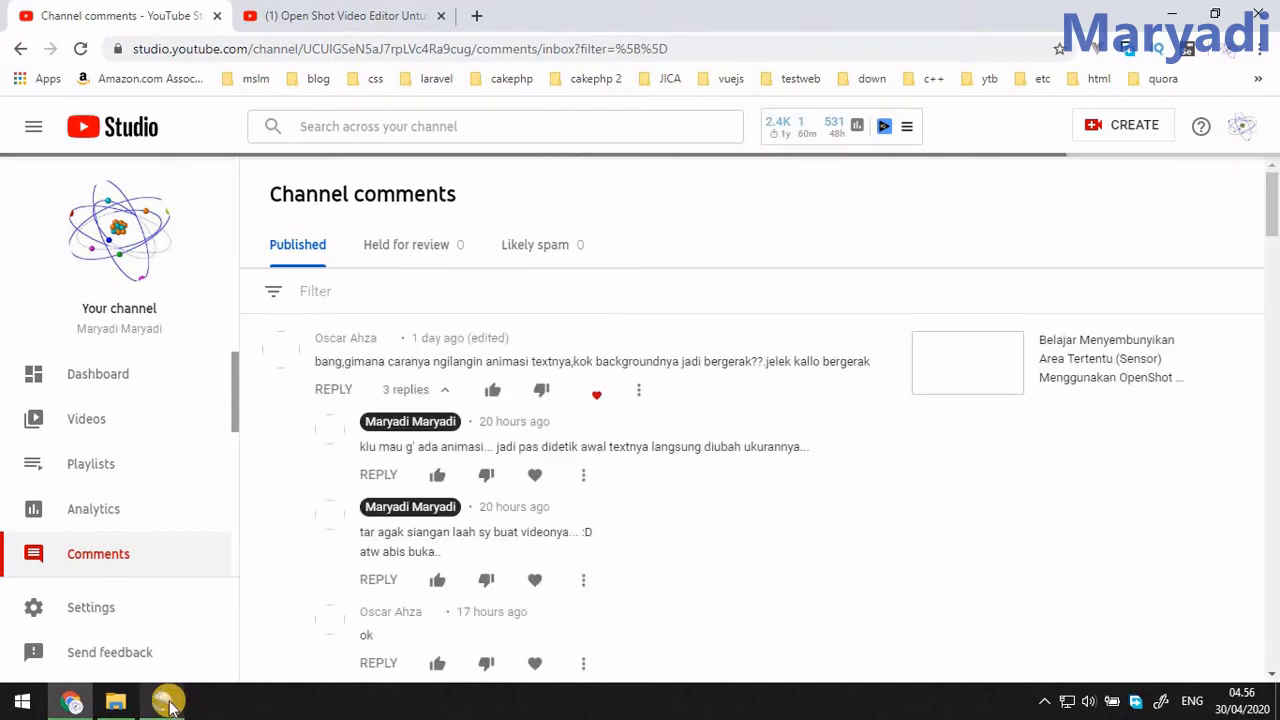
Return to OpenShot, select the image clip on Track 3, and preview both clips' scale animations from the start.
mouse_move(165, 704)
click(273, 624)
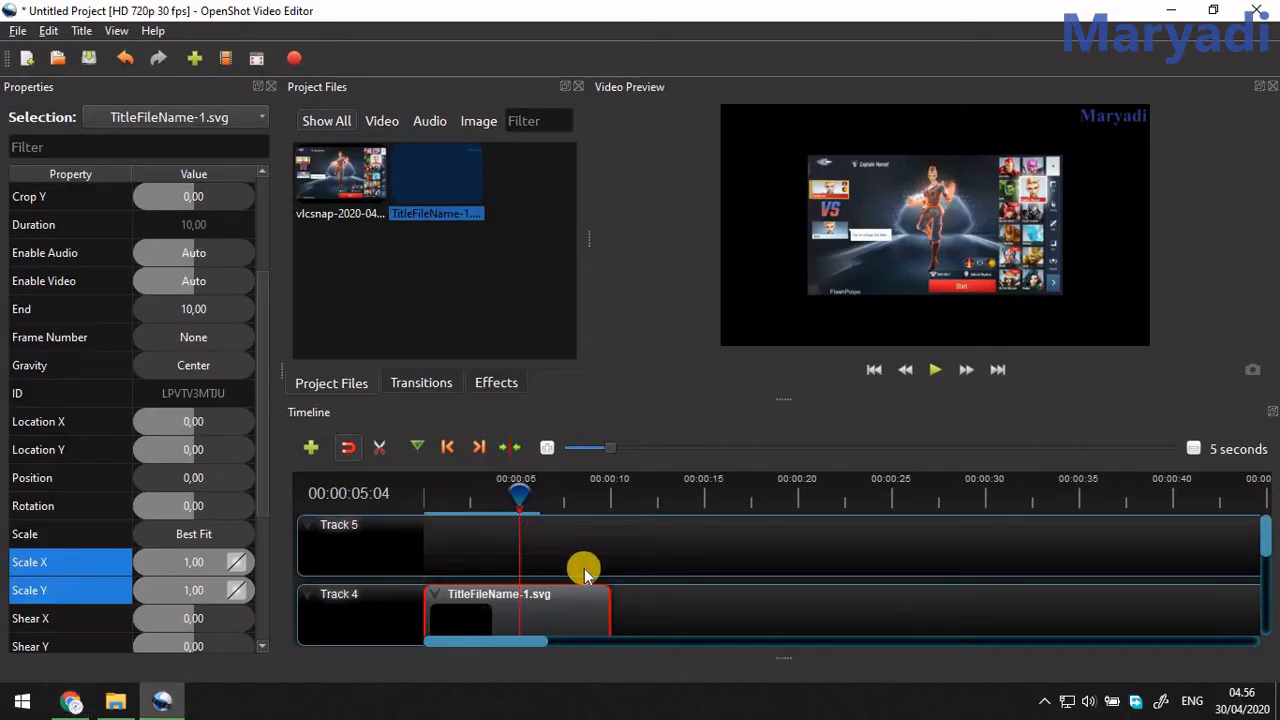
scroll(700, 590, down, 1)
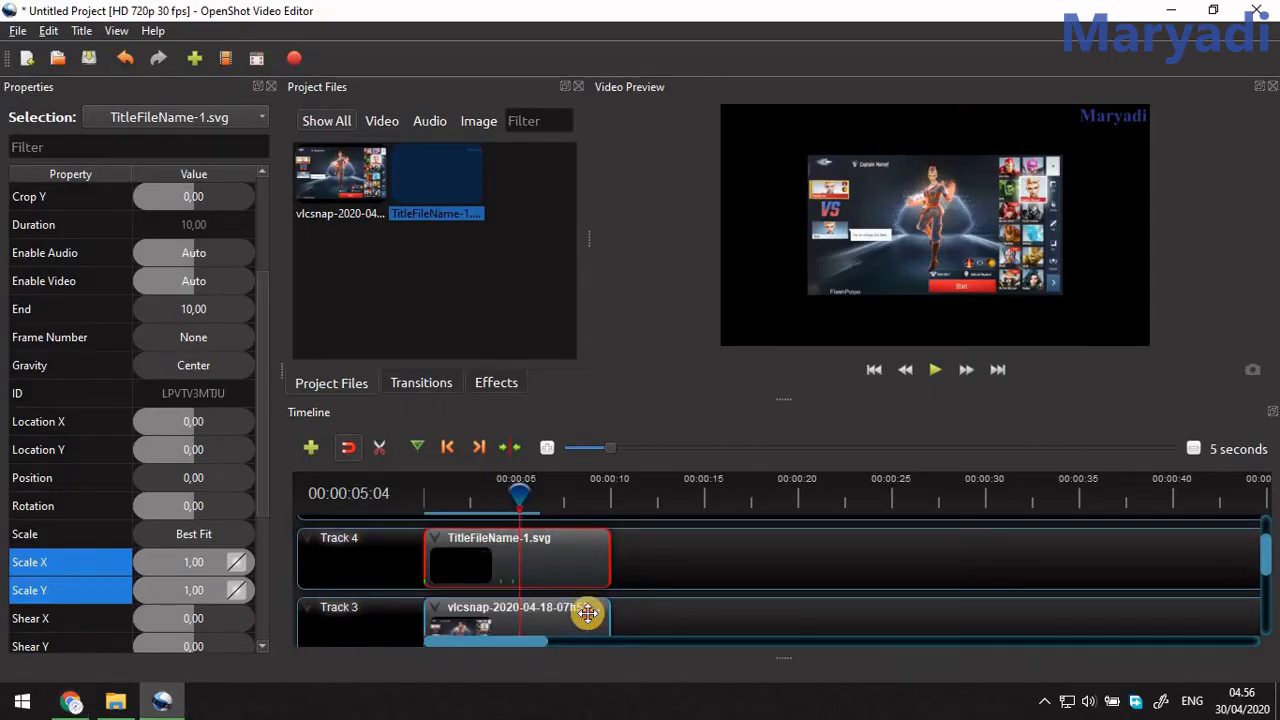
click(586, 612)
drag(516, 497, 355, 508)
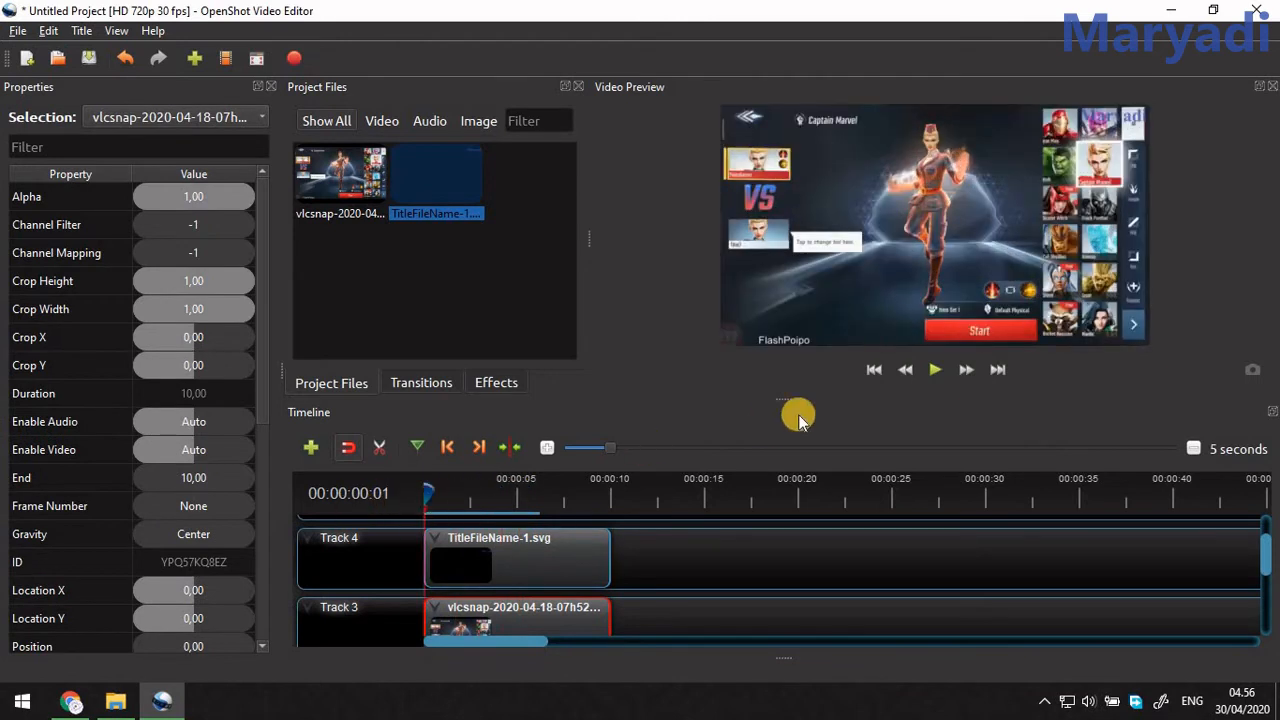
click(924, 382)
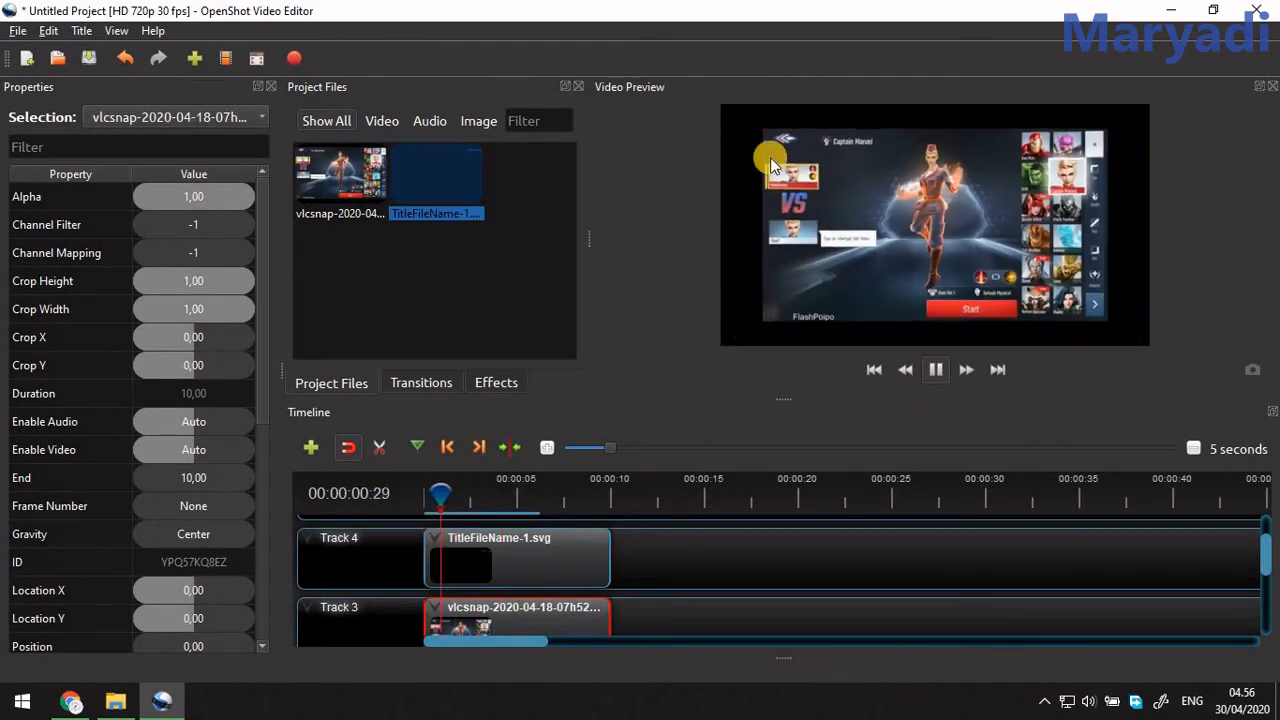
key(space)
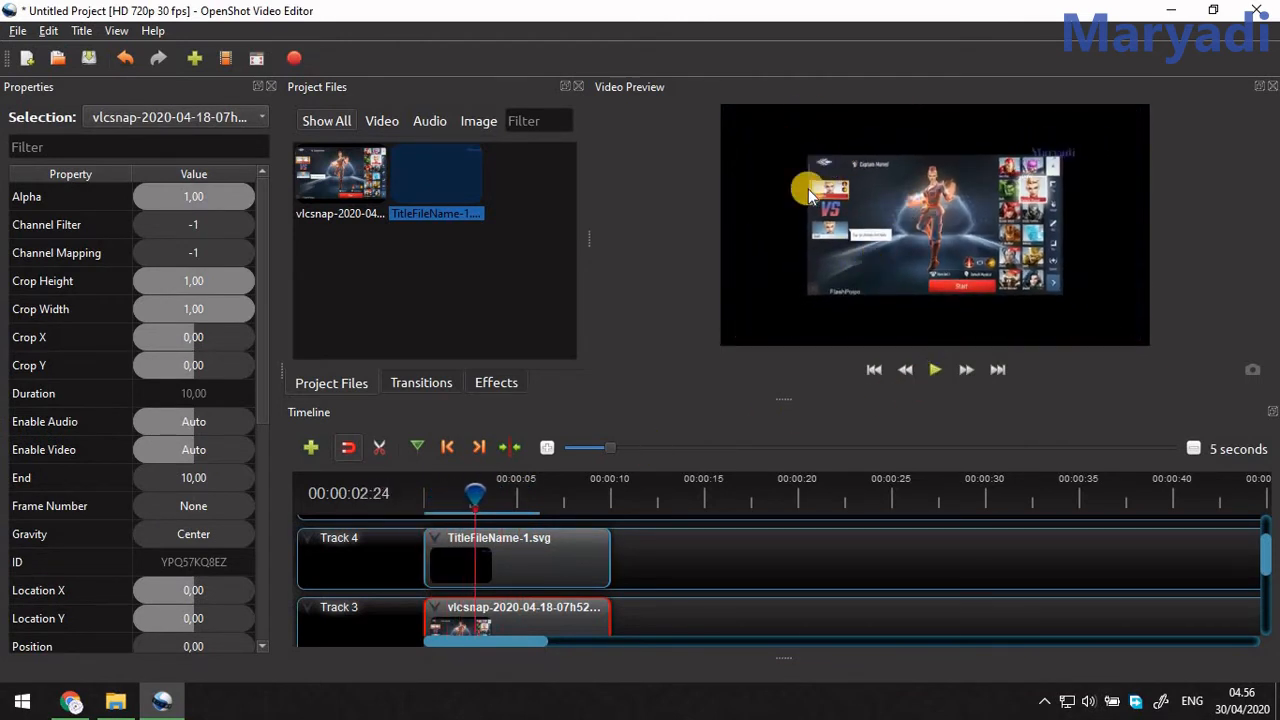
Remove the title clip from Track 4 and the image clip from Track 3.
right_click(545, 554)
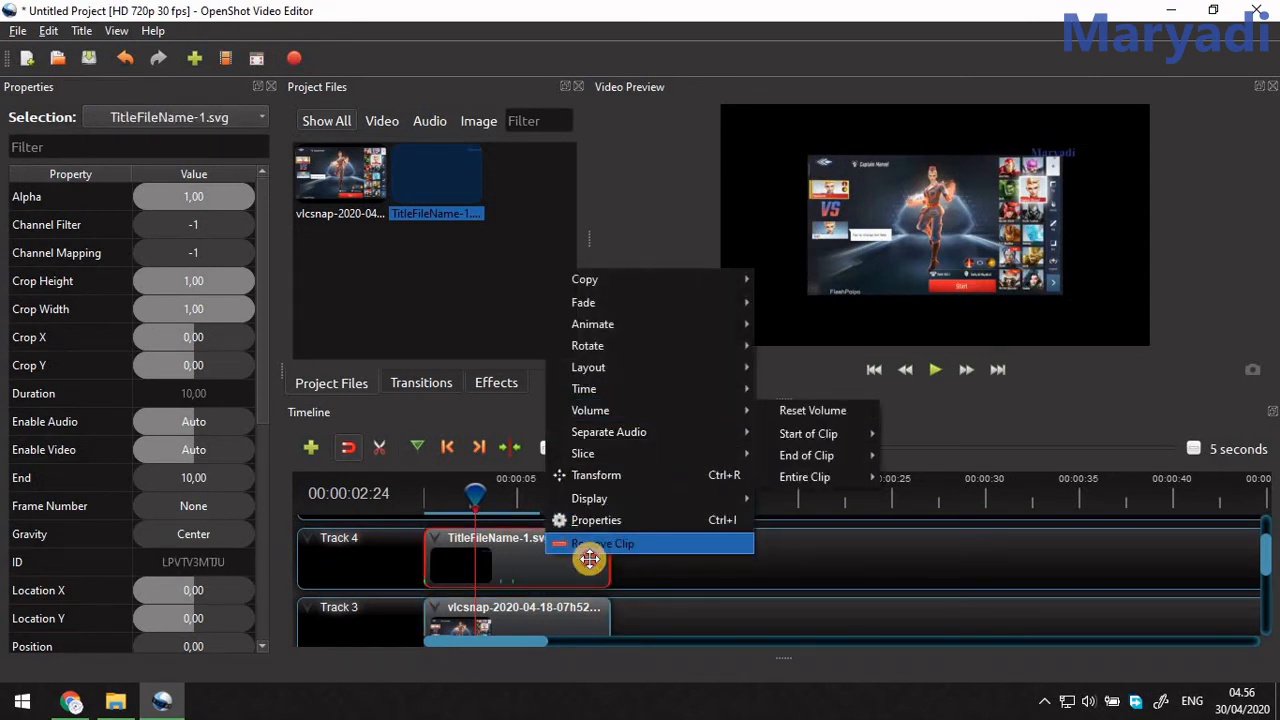
click(589, 560)
right_click(585, 560)
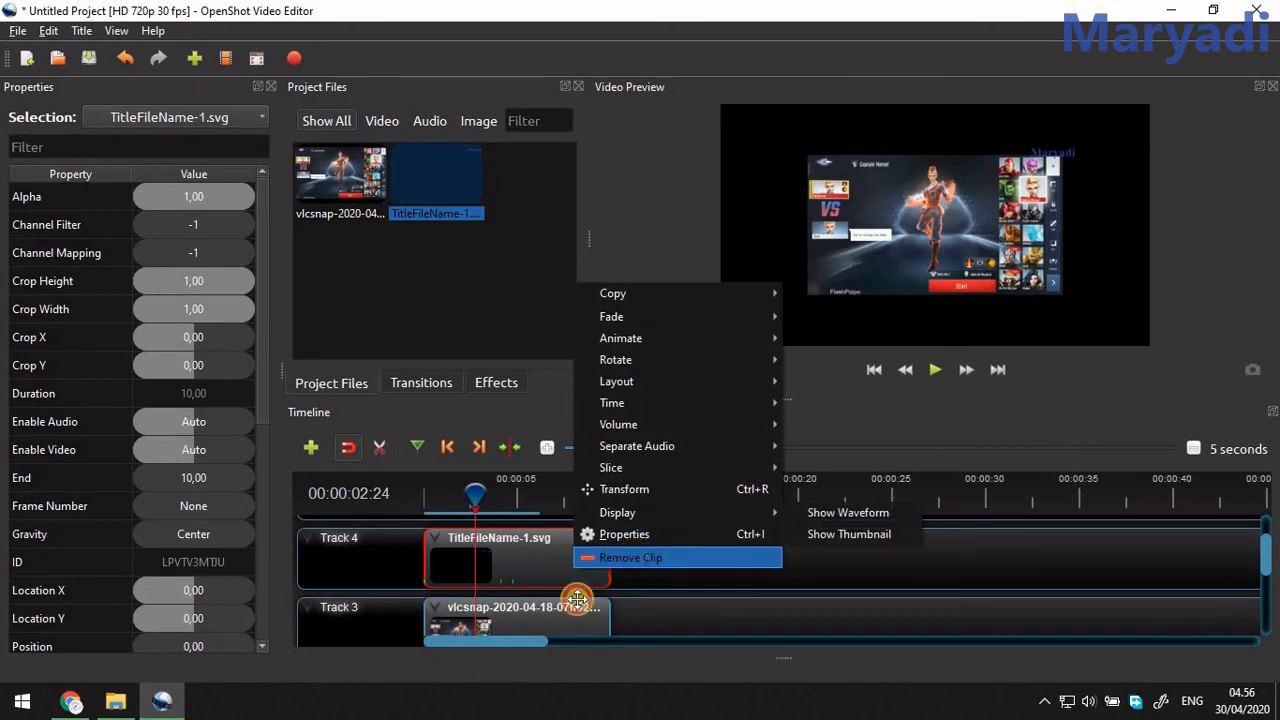
click(615, 558)
right_click(560, 614)
click(605, 604)
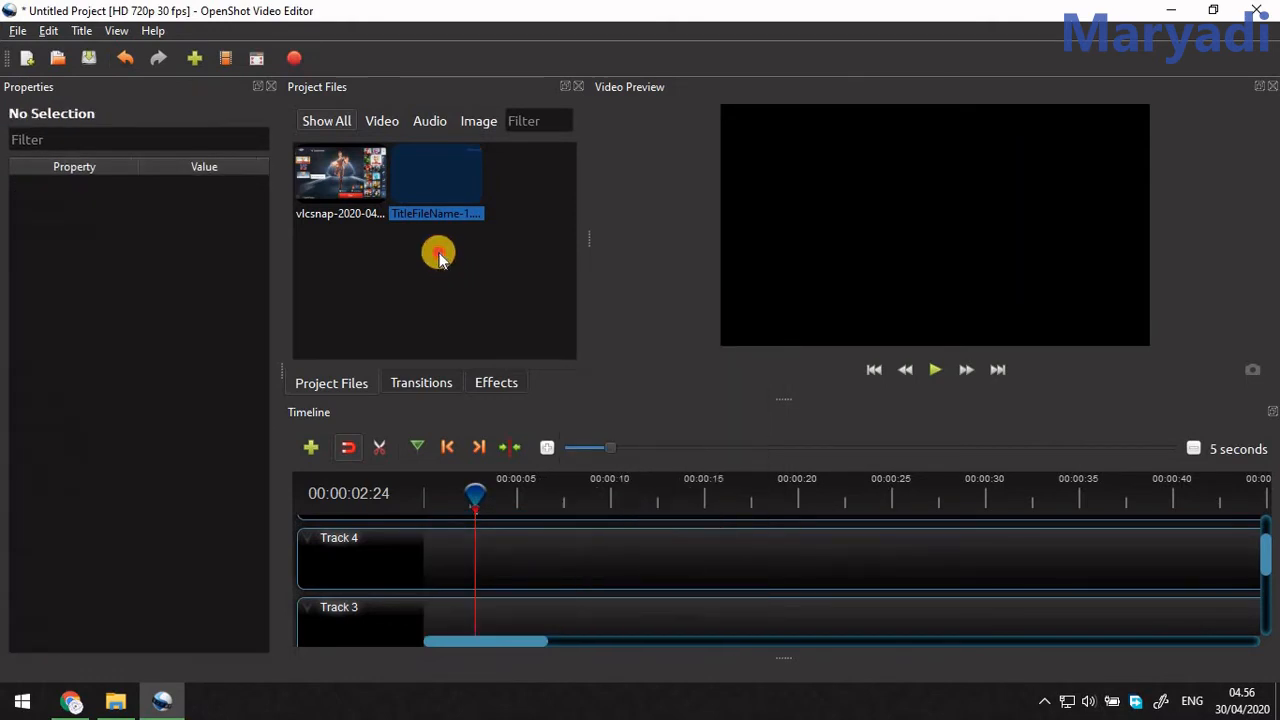
Place the image at the start of Track 4, preview it briefly, and return the playhead to the first frame.
drag(362, 190, 405, 558)
drag(505, 497, 398, 492)
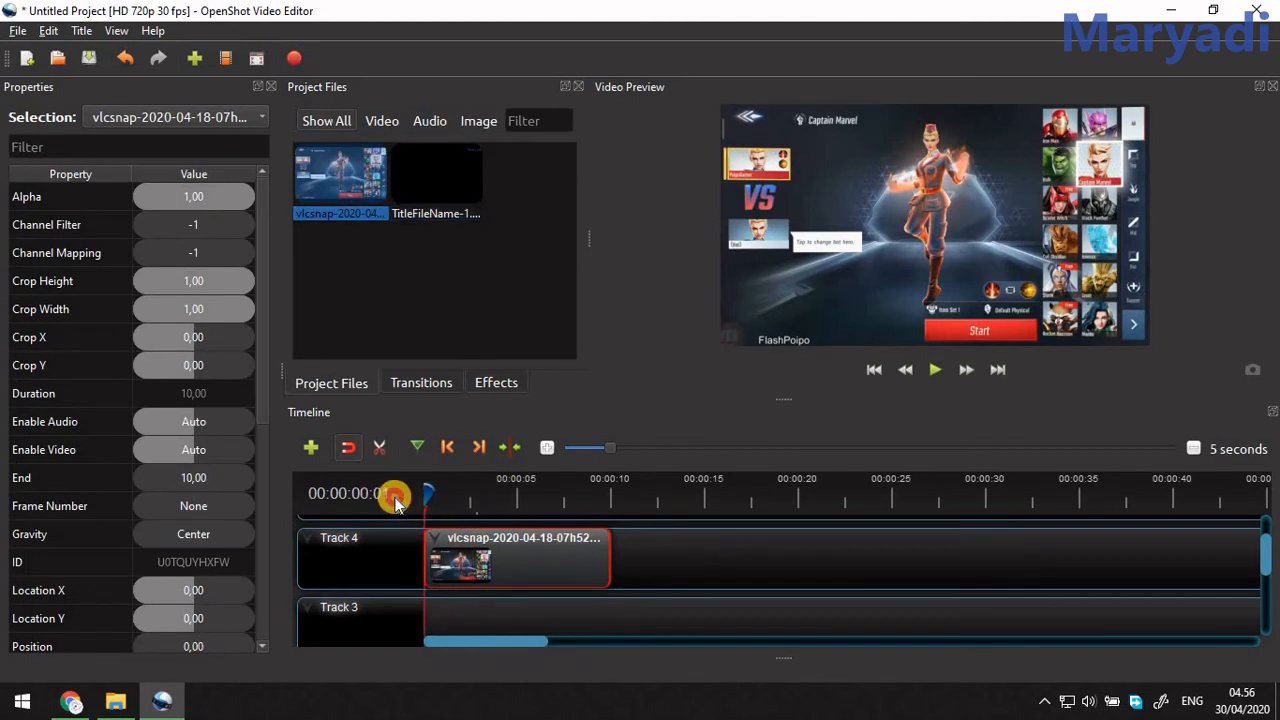
key(space)
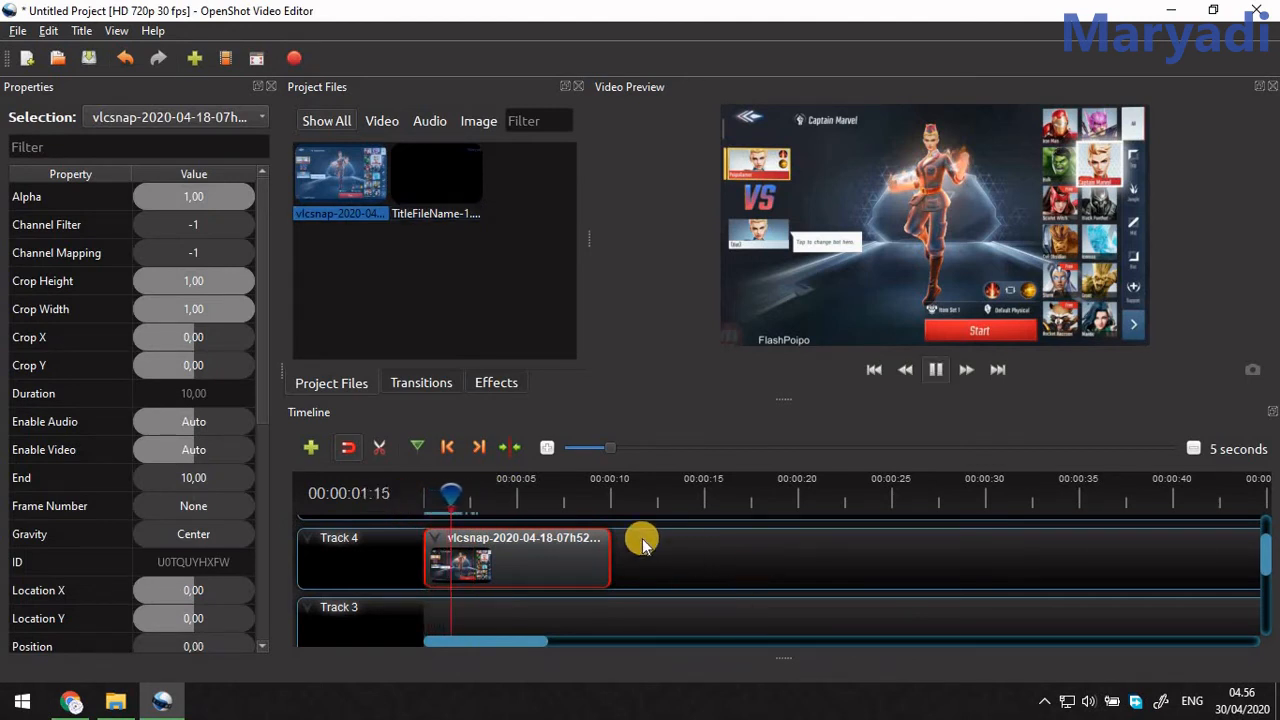
key(space)
drag(440, 493, 405, 494)
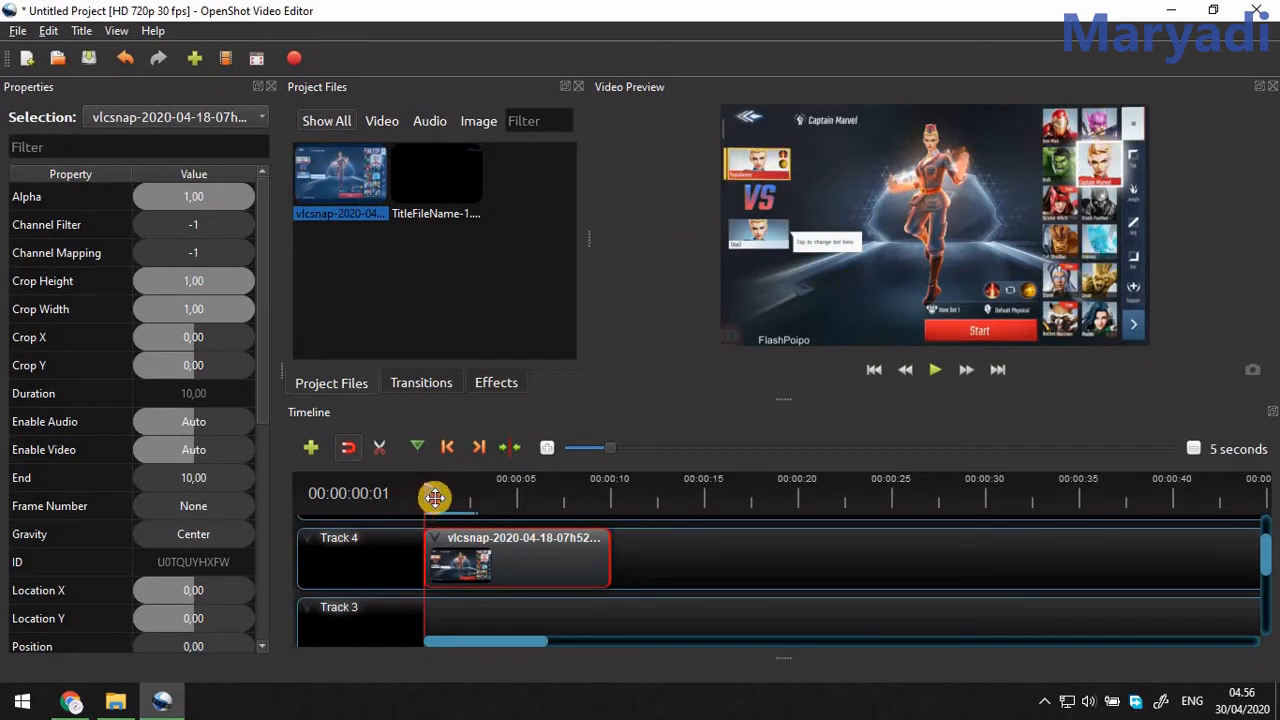
drag(435, 497, 375, 487)
drag(426, 493, 347, 488)
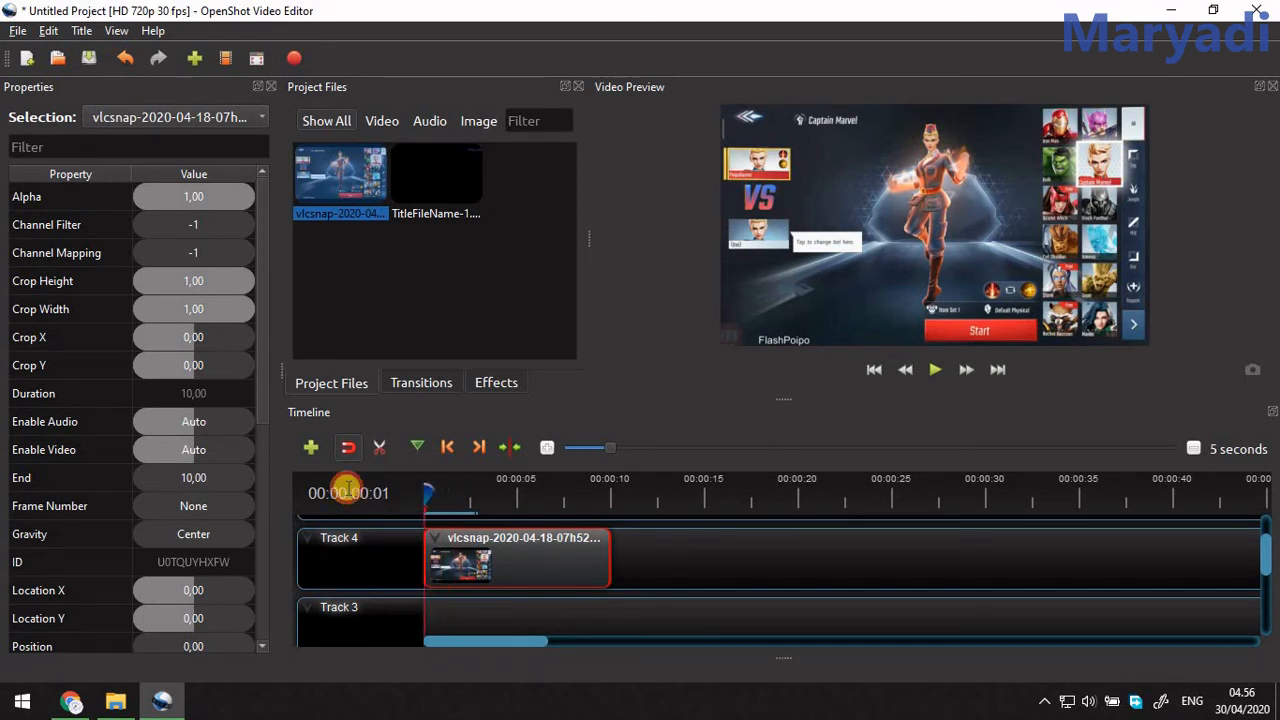
Set the image clip's Scale X to 0.53 and Scale Y to 0.52 at the first frame.
click(211, 556)
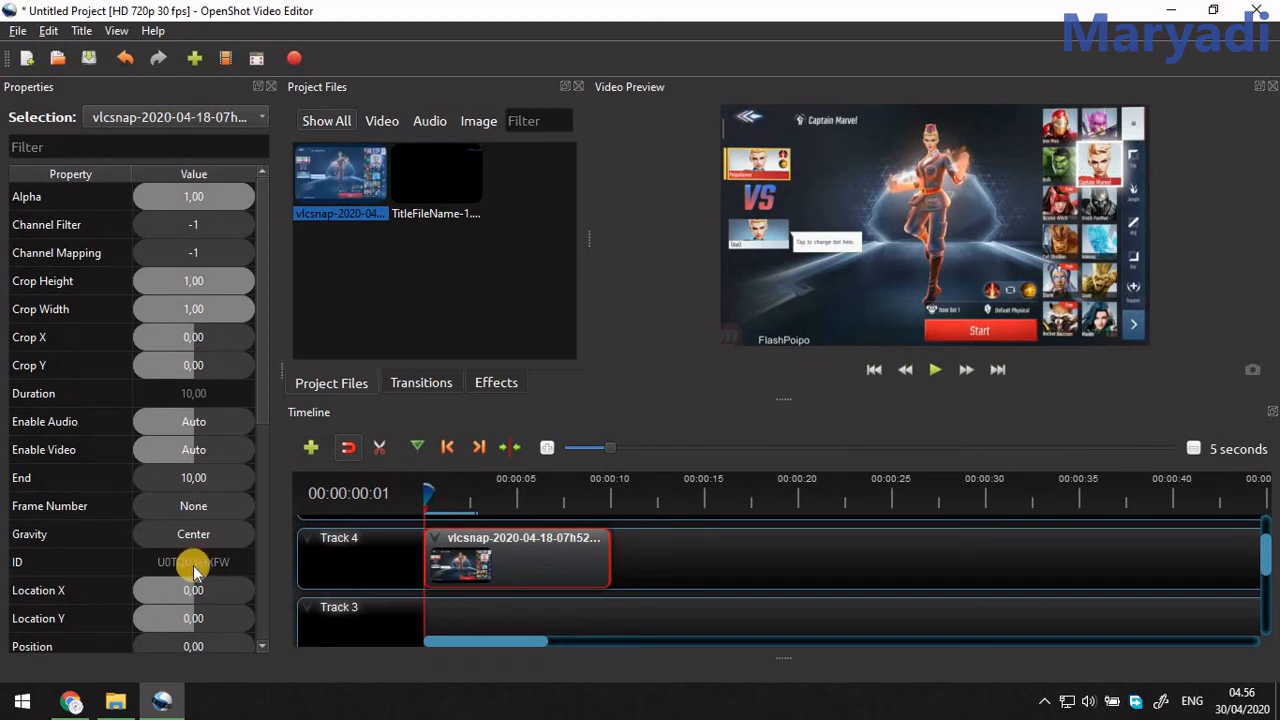
scroll(190, 556, down, 2)
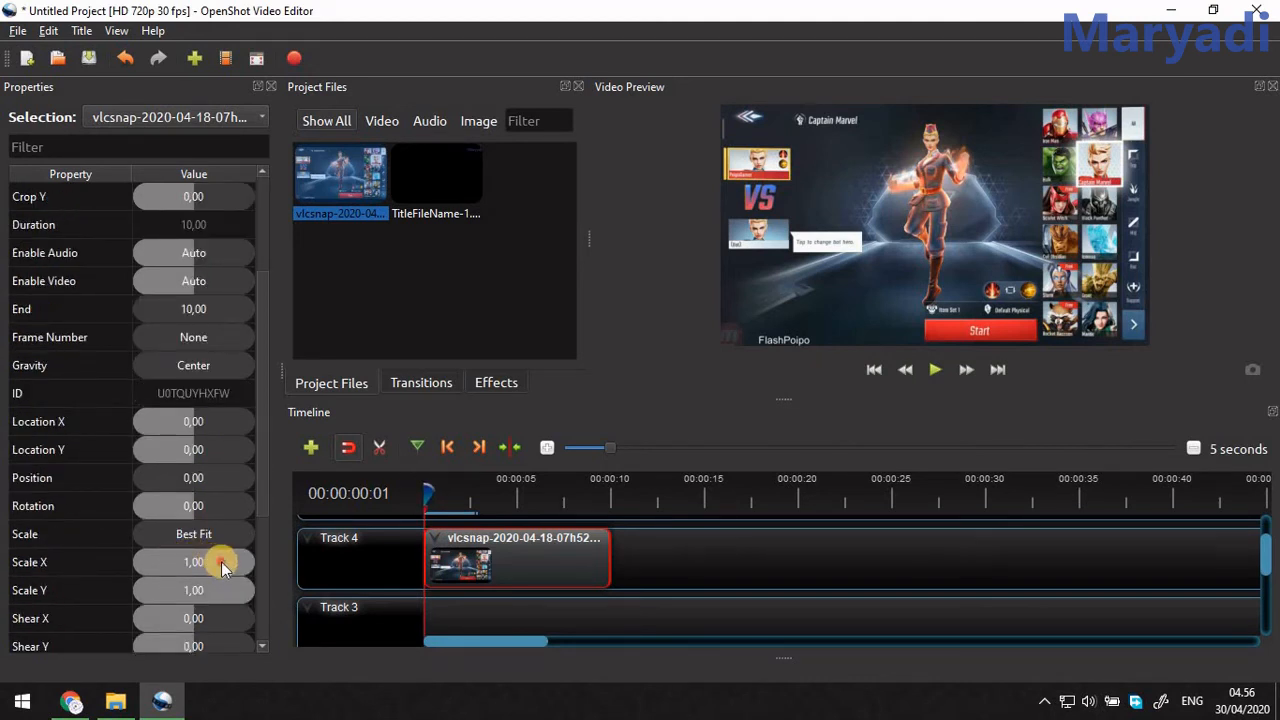
drag(221, 561, 197, 597)
Play the resized image clip from the start of the timeline, stopping the preview after about six seconds.
click(427, 486)
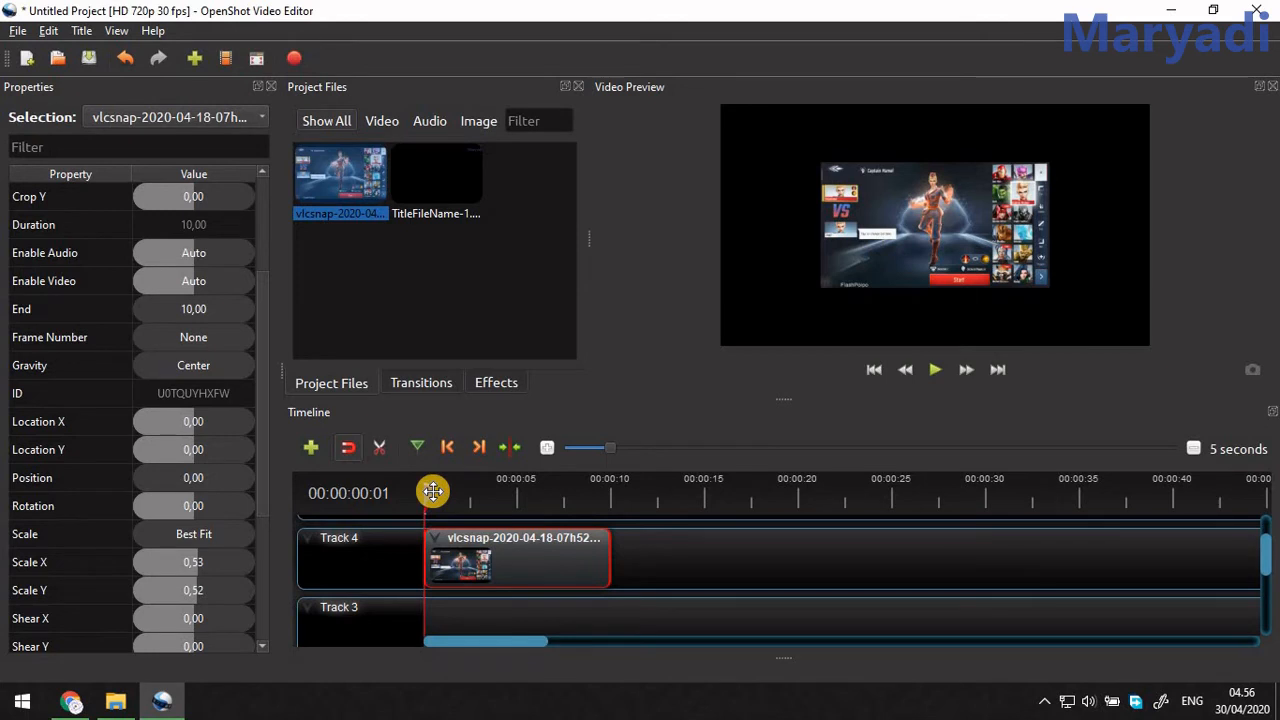
drag(433, 491, 424, 495)
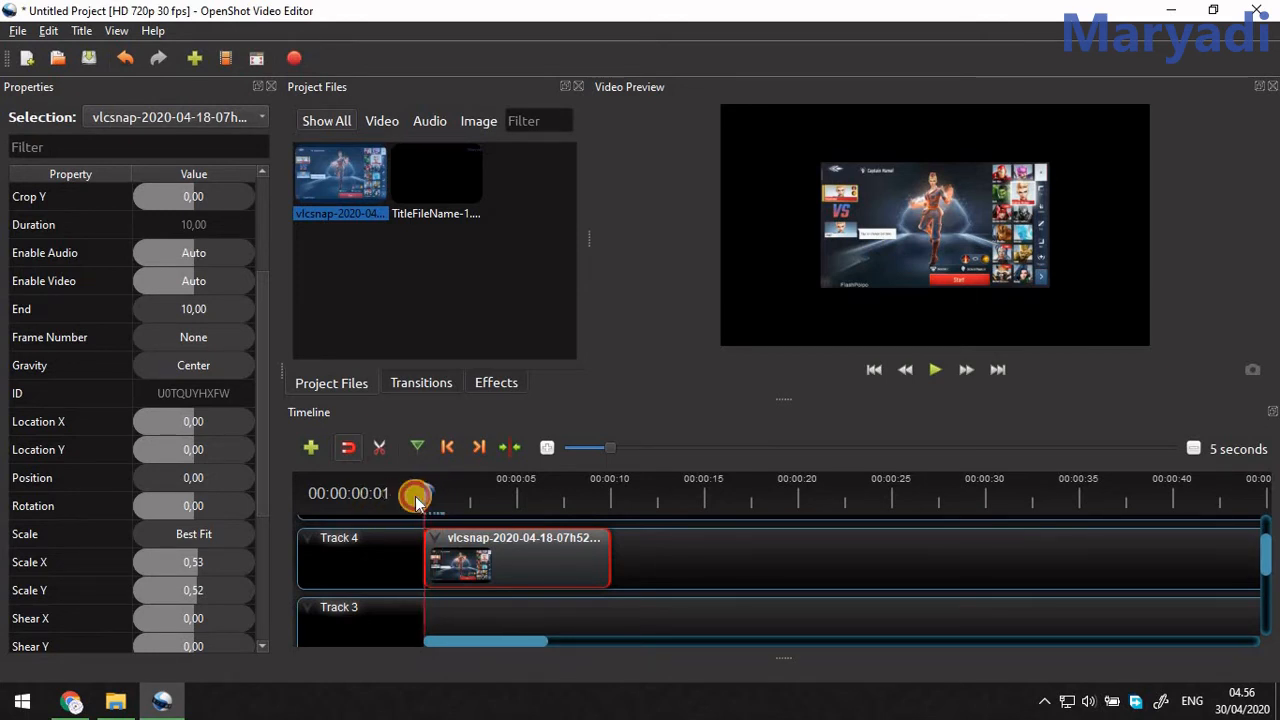
click(932, 370)
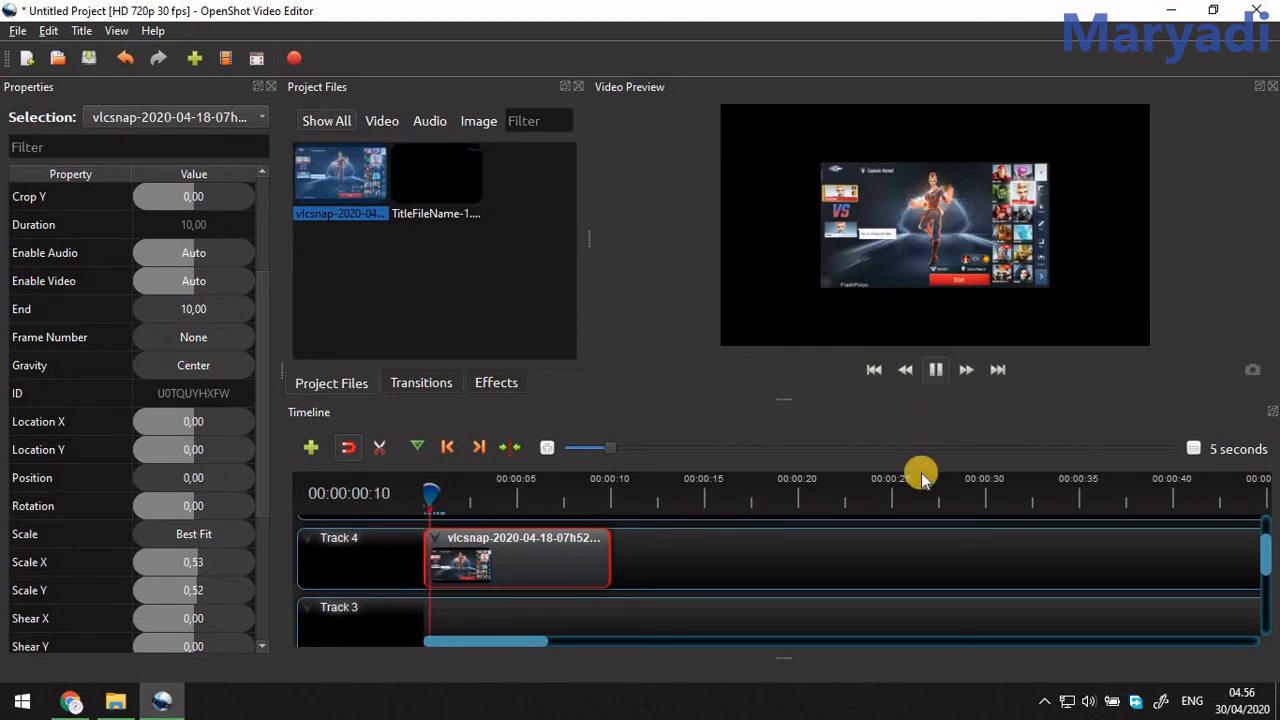
click(935, 370)
Switch to Chrome and highlight the comment reply about changing the text size right at the start to avoid animation.
click(70, 701)
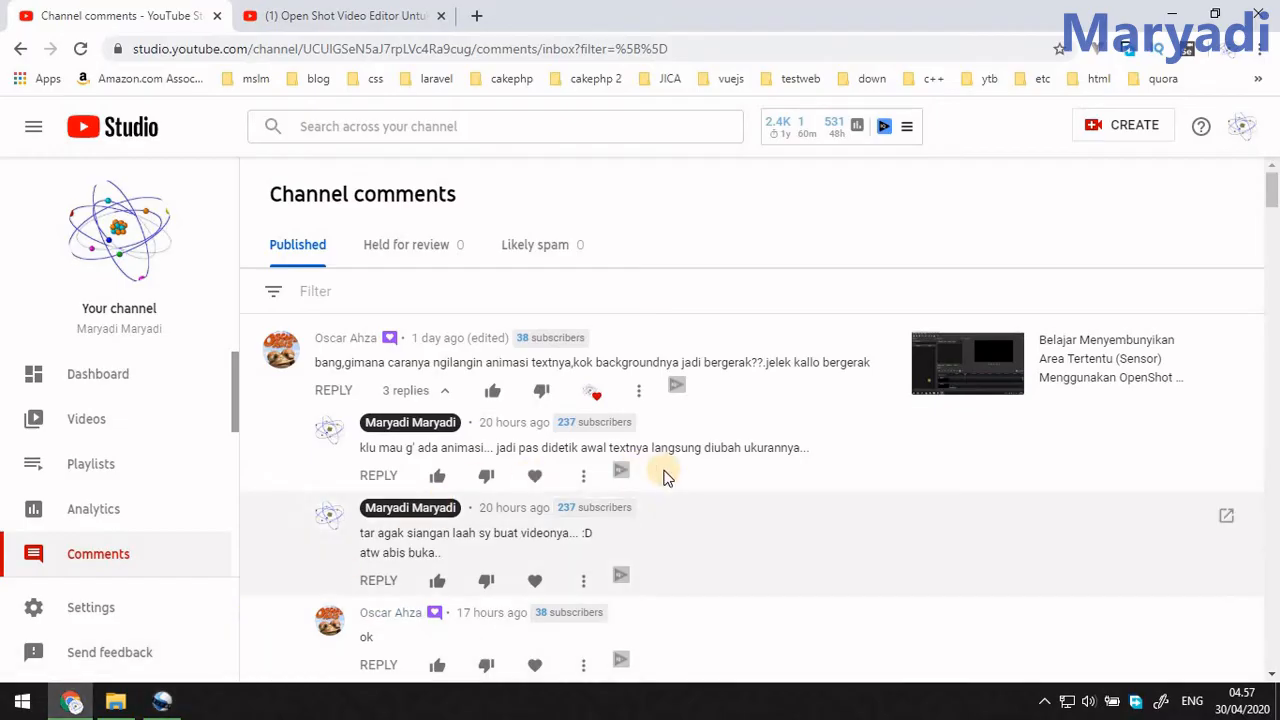
scroll(437, 543, down, 2)
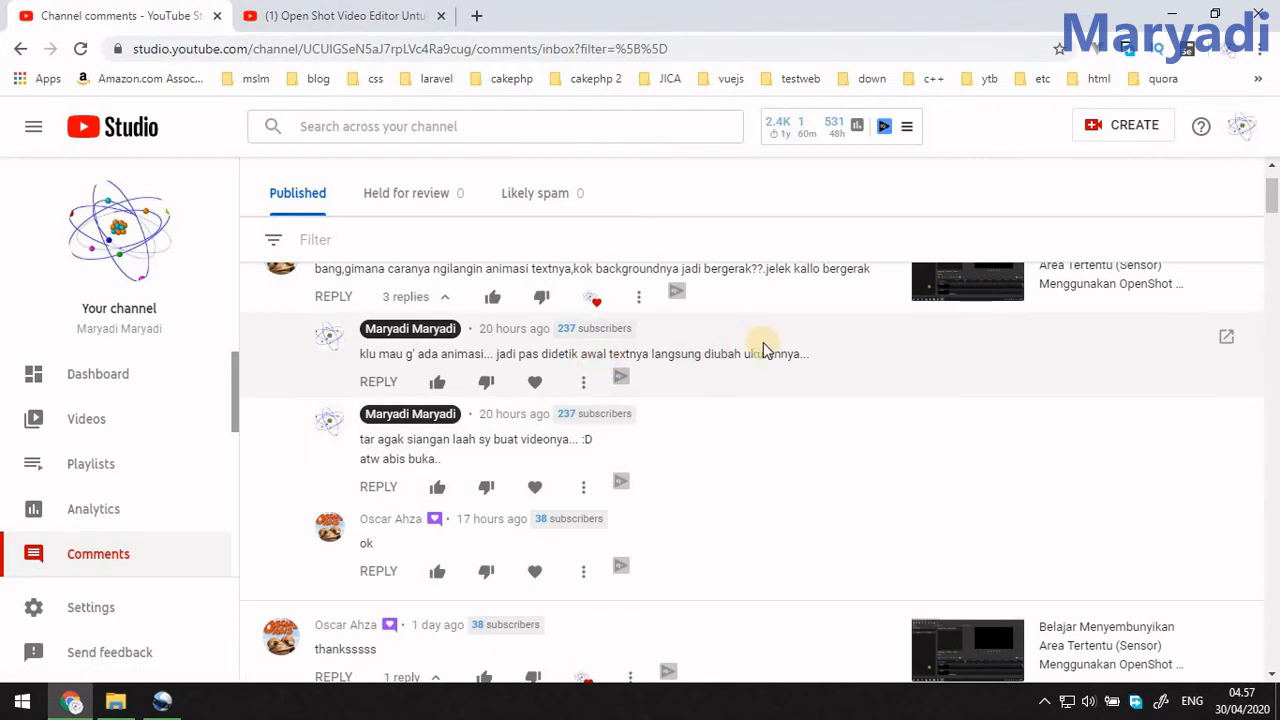
drag(817, 352, 410, 353)
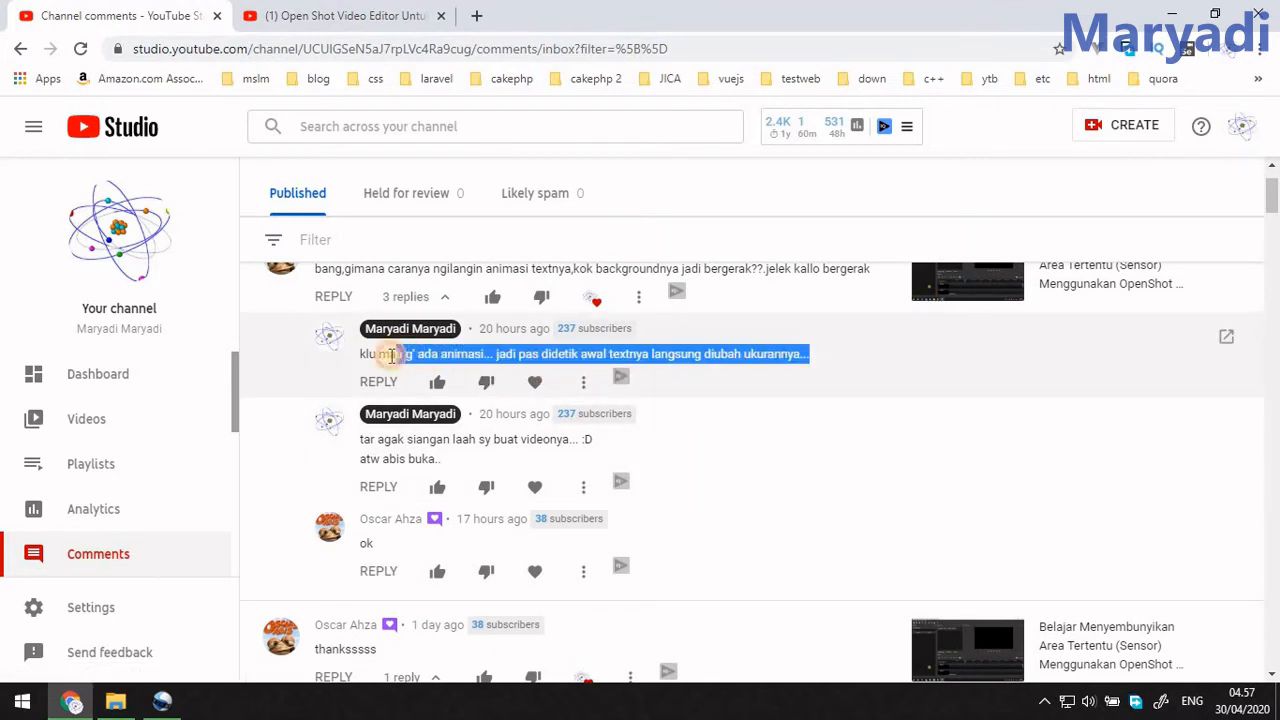
click(575, 354)
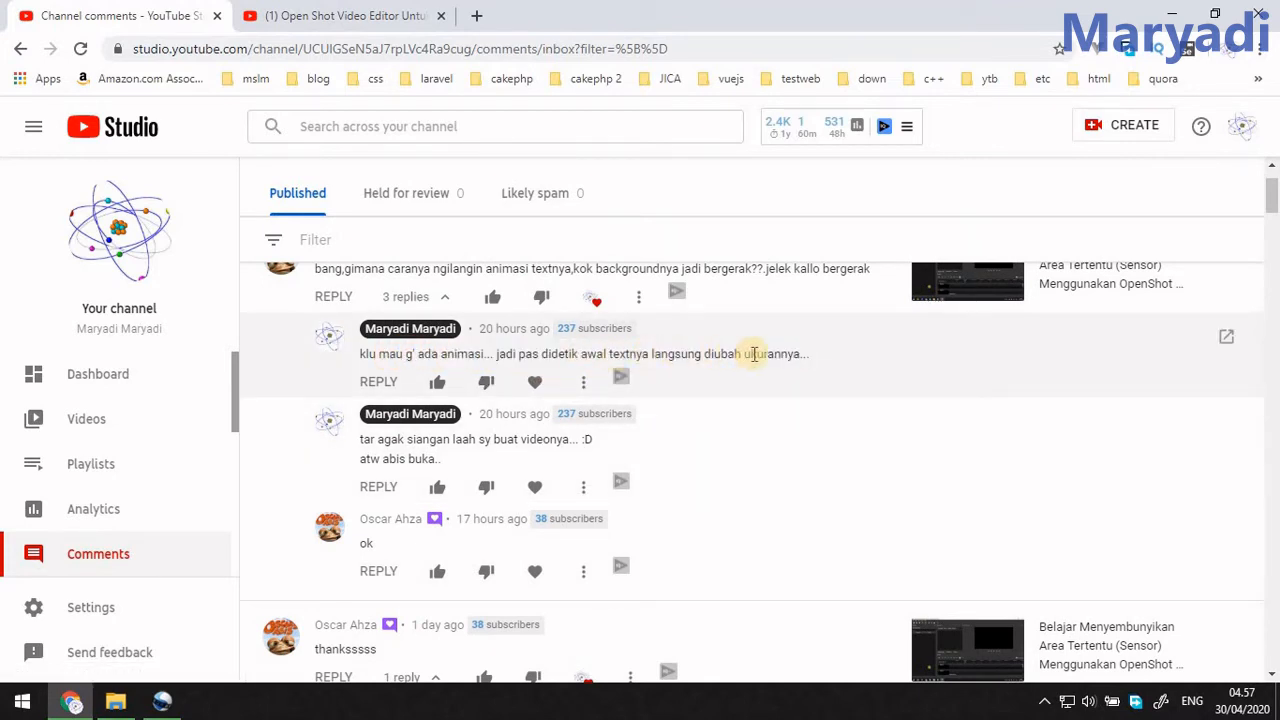
Return to OpenShot and set the image clip's Scale X to 0.00 at 00:00:06:07.
click(161, 700)
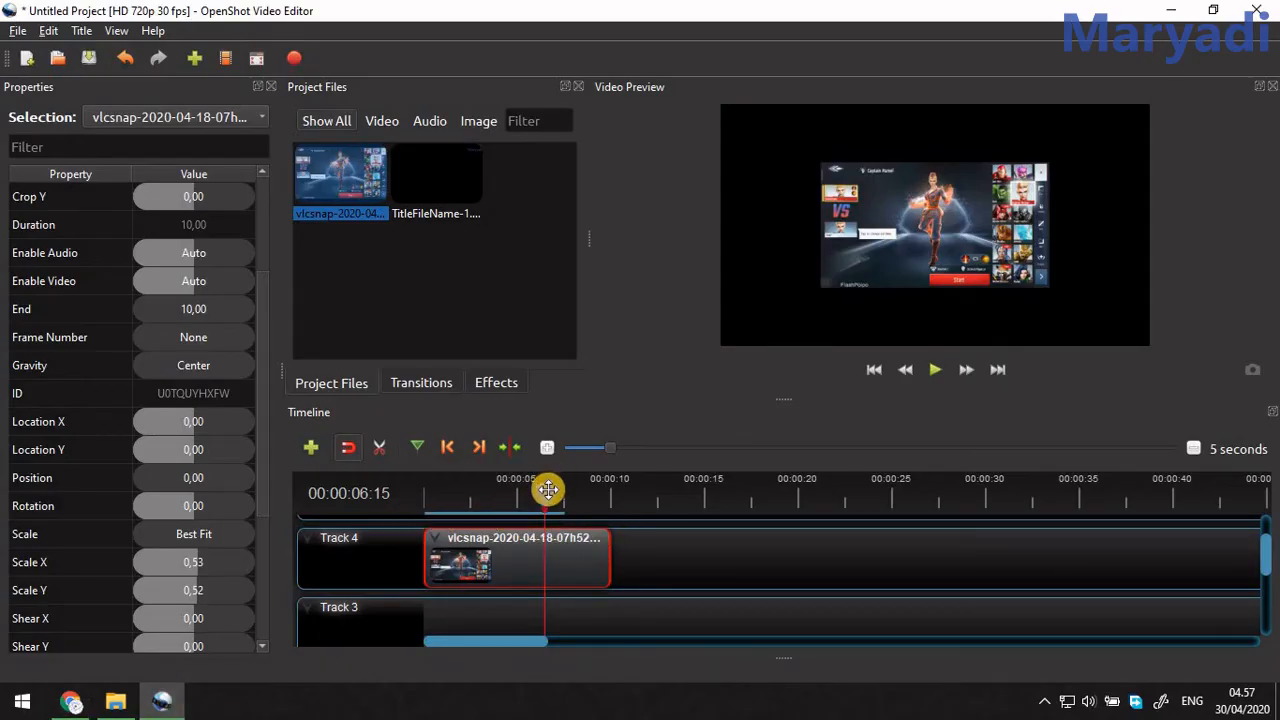
drag(548, 489, 533, 490)
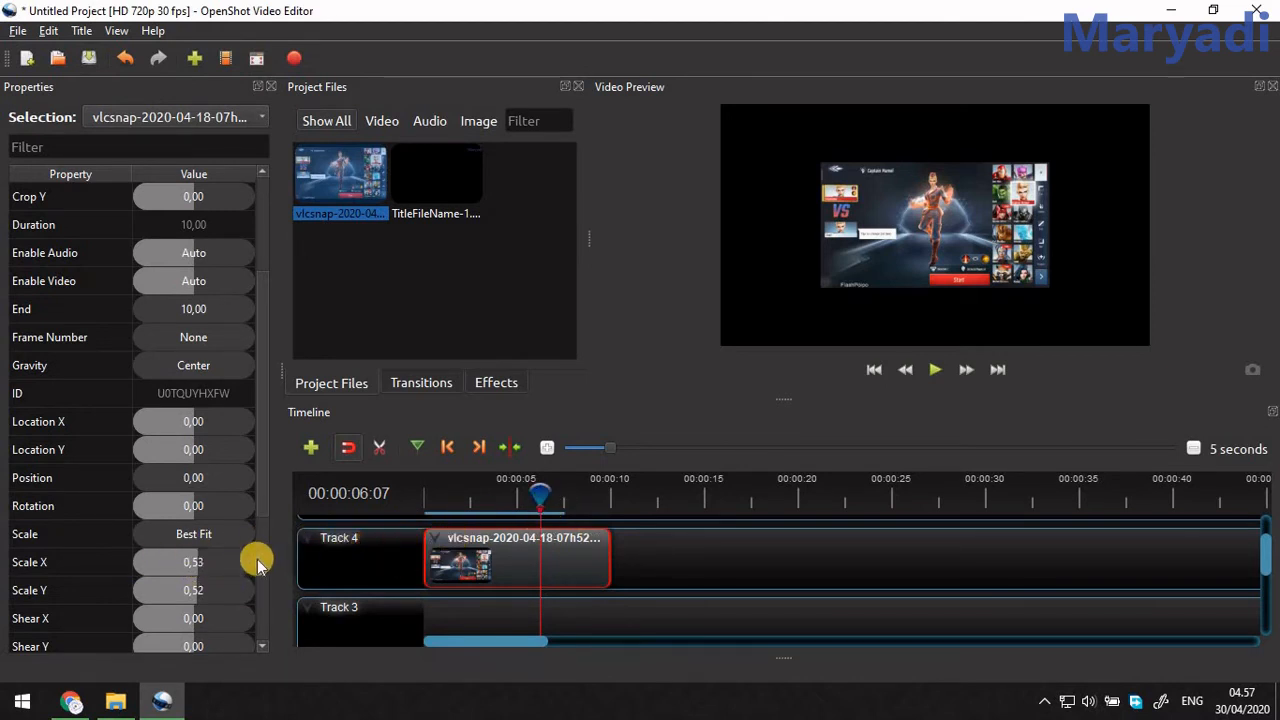
drag(206, 562, 114, 563)
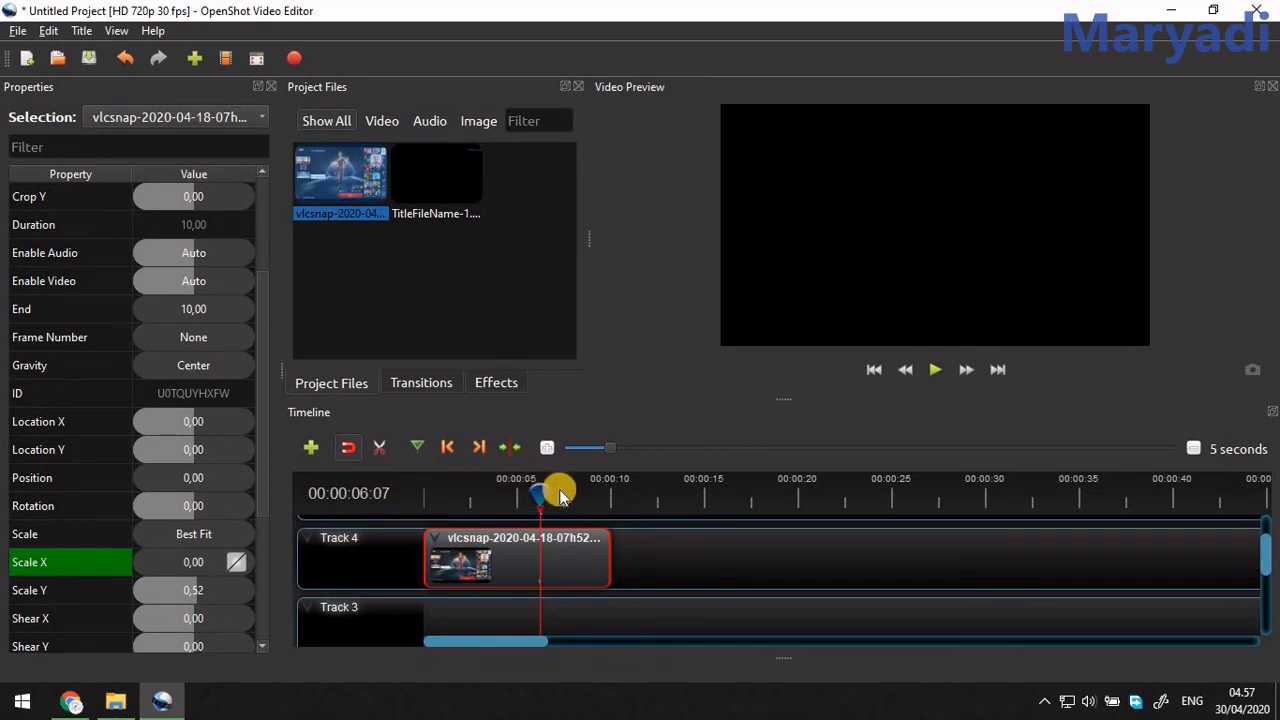
Preview the horizontal shrinking animation from near the start of the clip, stopping past the six-second keyframe.
drag(538, 496, 386, 503)
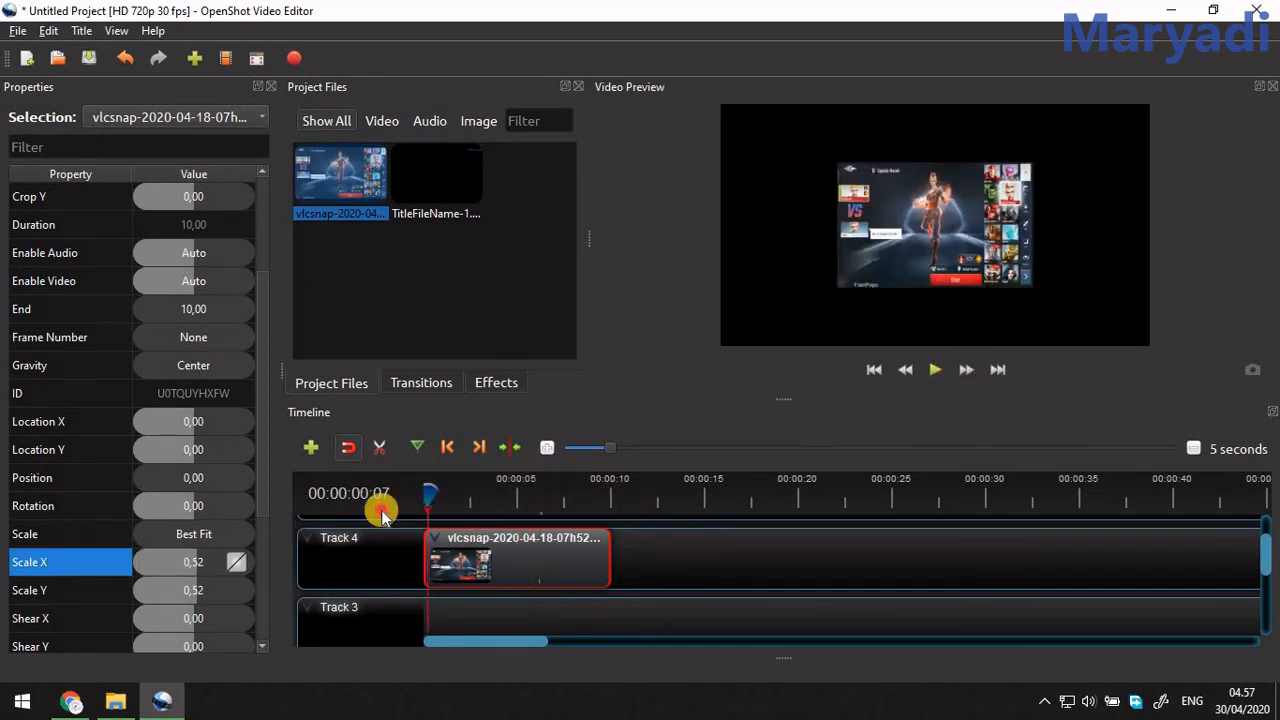
click(936, 370)
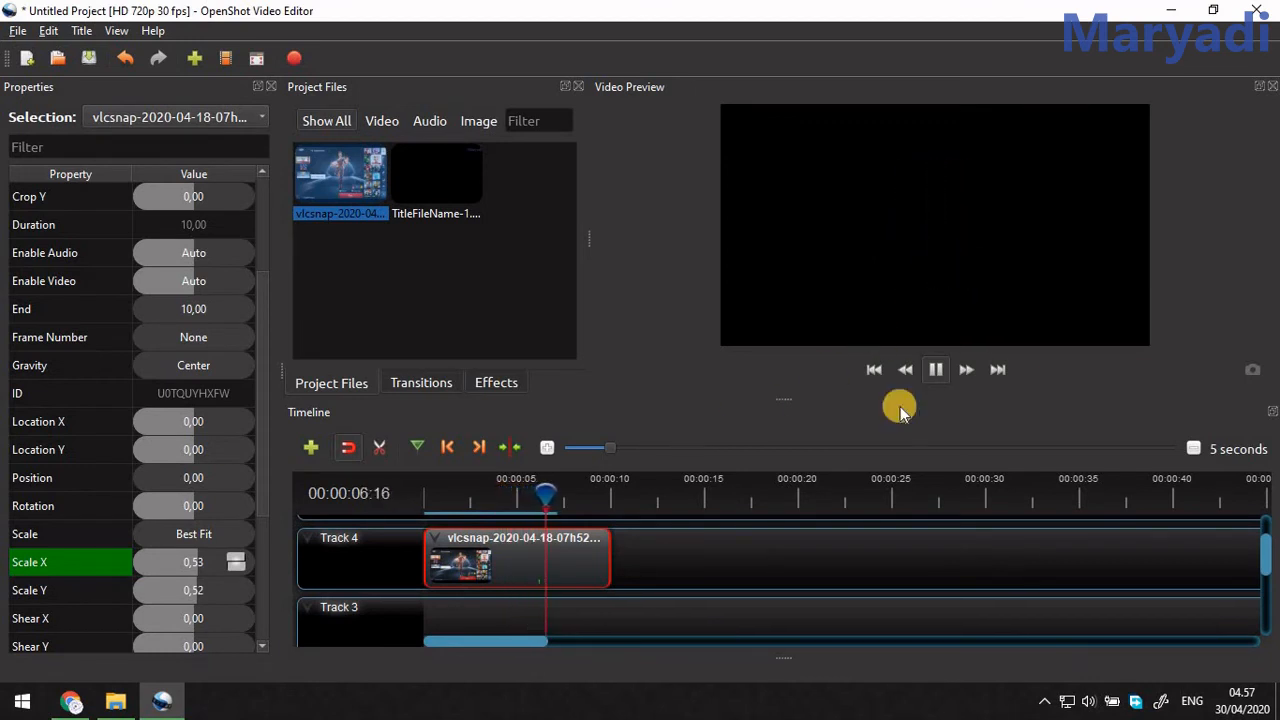
click(933, 370)
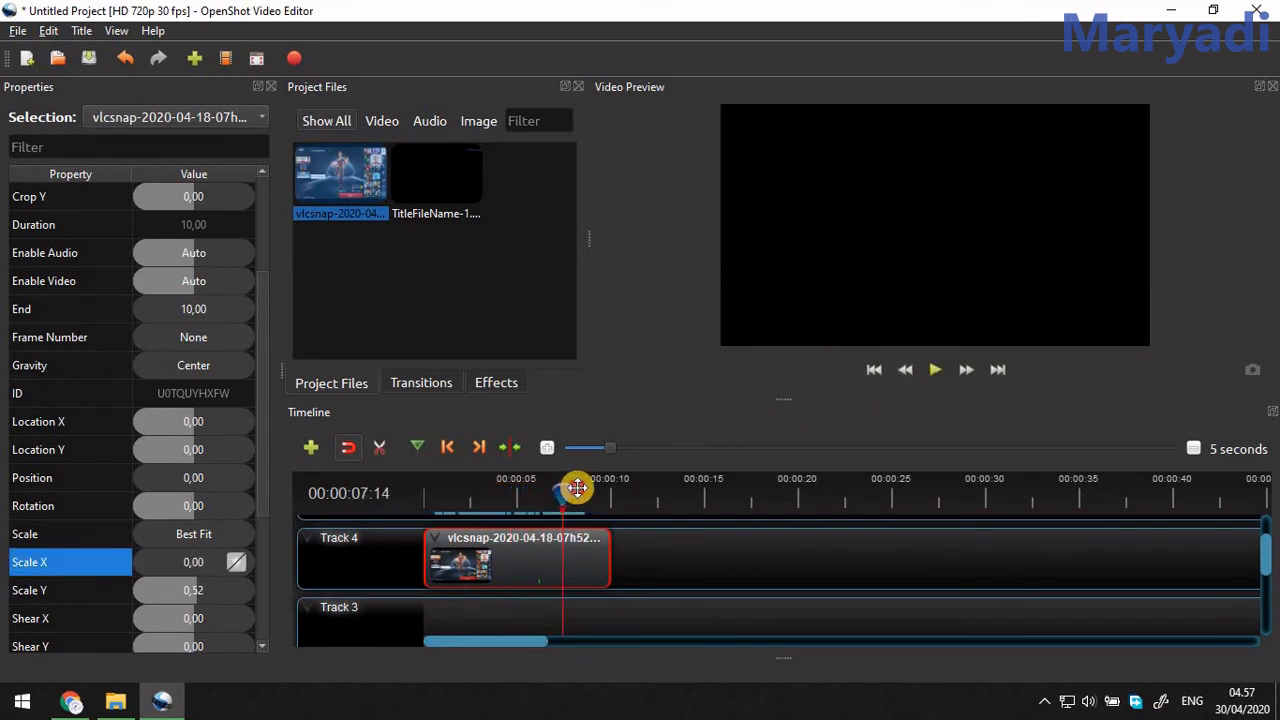
Set the image clip's Scale X and Scale Y to 1.00 at 00:00:09:25.
drag(577, 487, 608, 488)
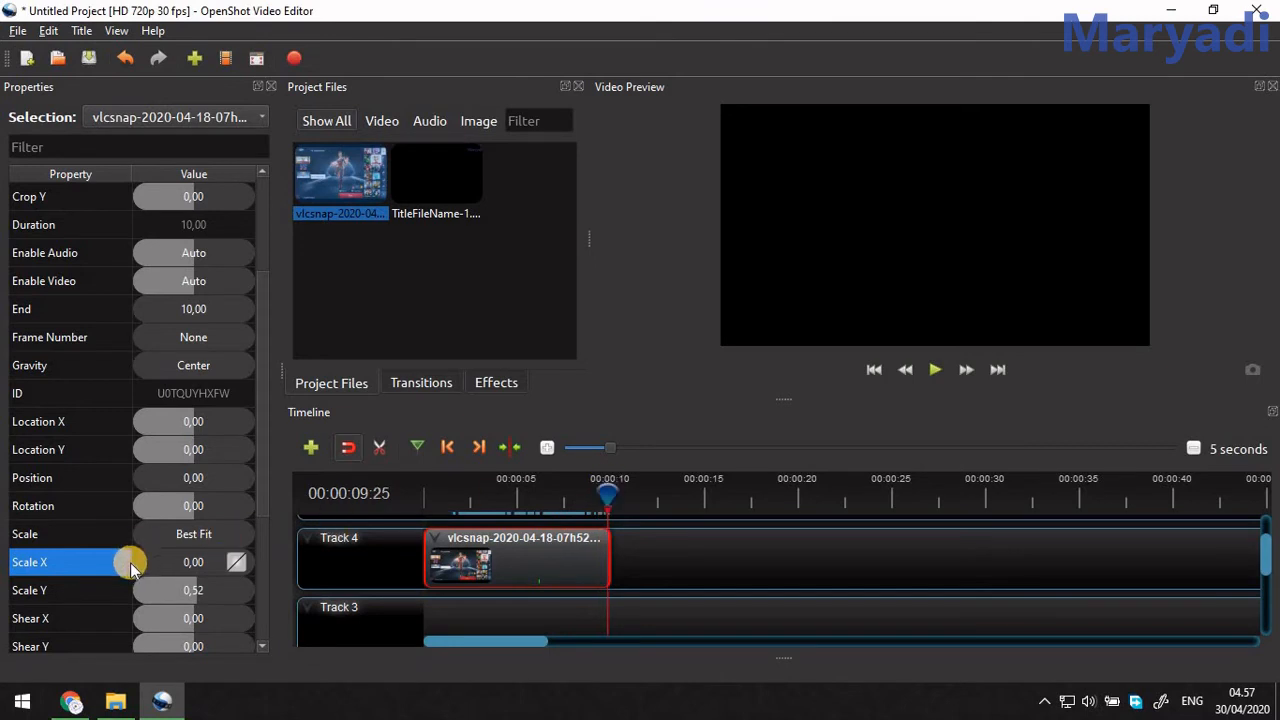
drag(137, 565, 271, 560)
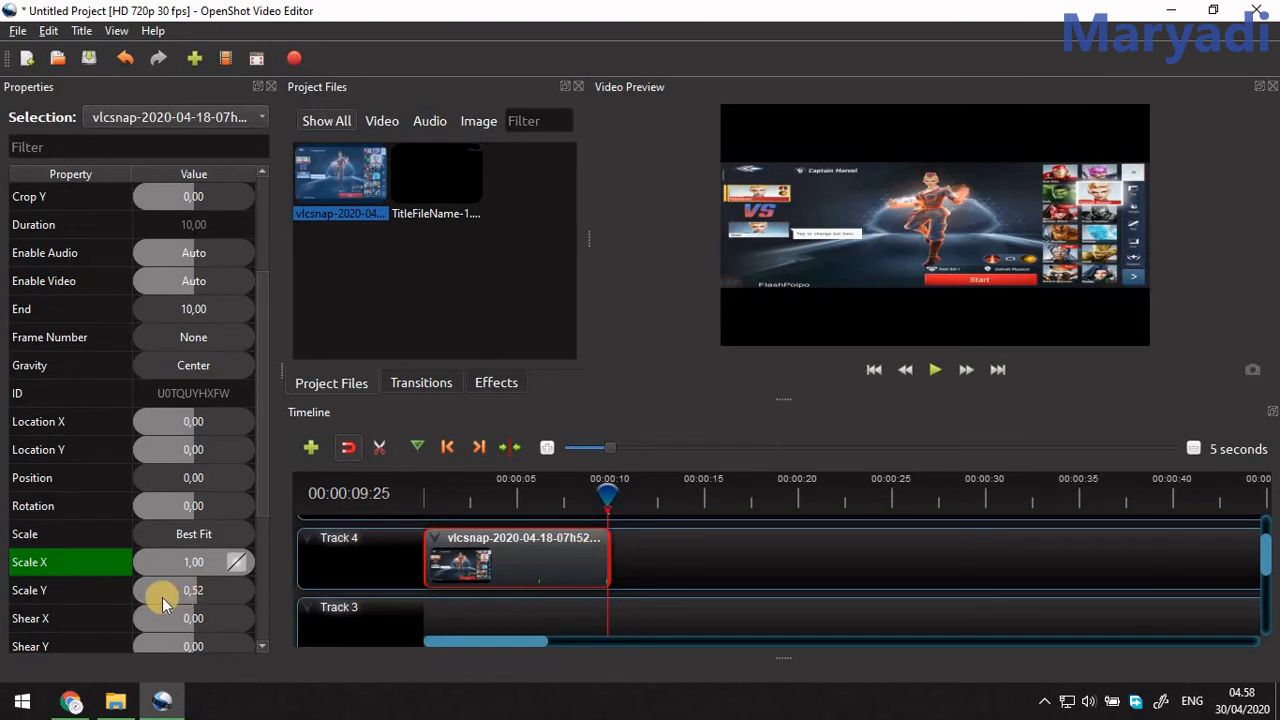
drag(163, 590, 266, 594)
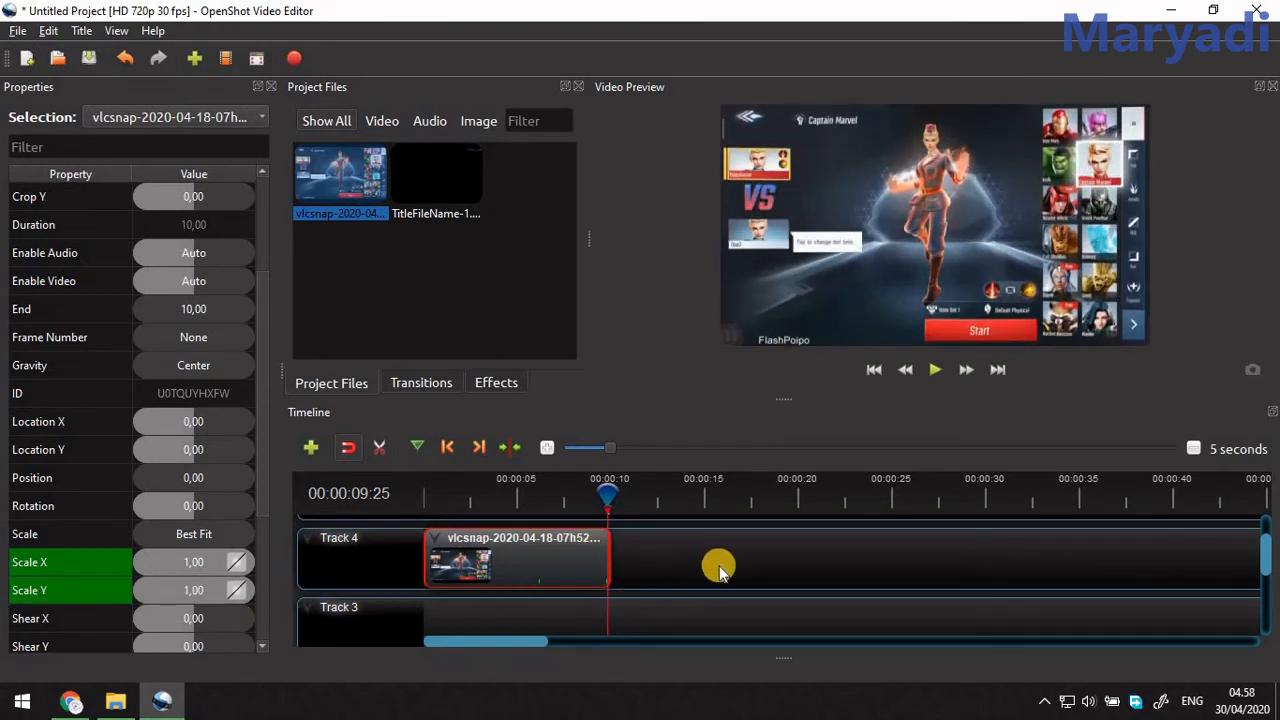
Examine the clip's Scale X and Scale Y keyframe highlighting around 00:00:09:25 by moving the playhead across that frame.
click(539, 581)
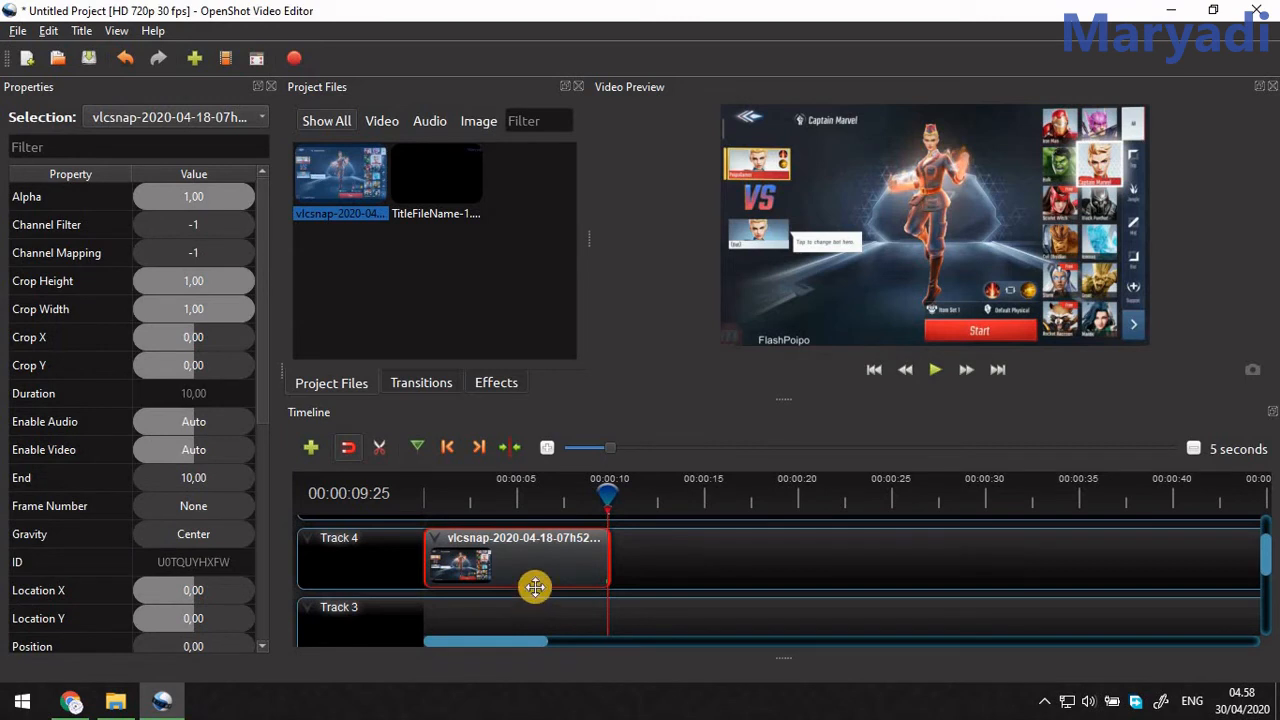
right_click(540, 579)
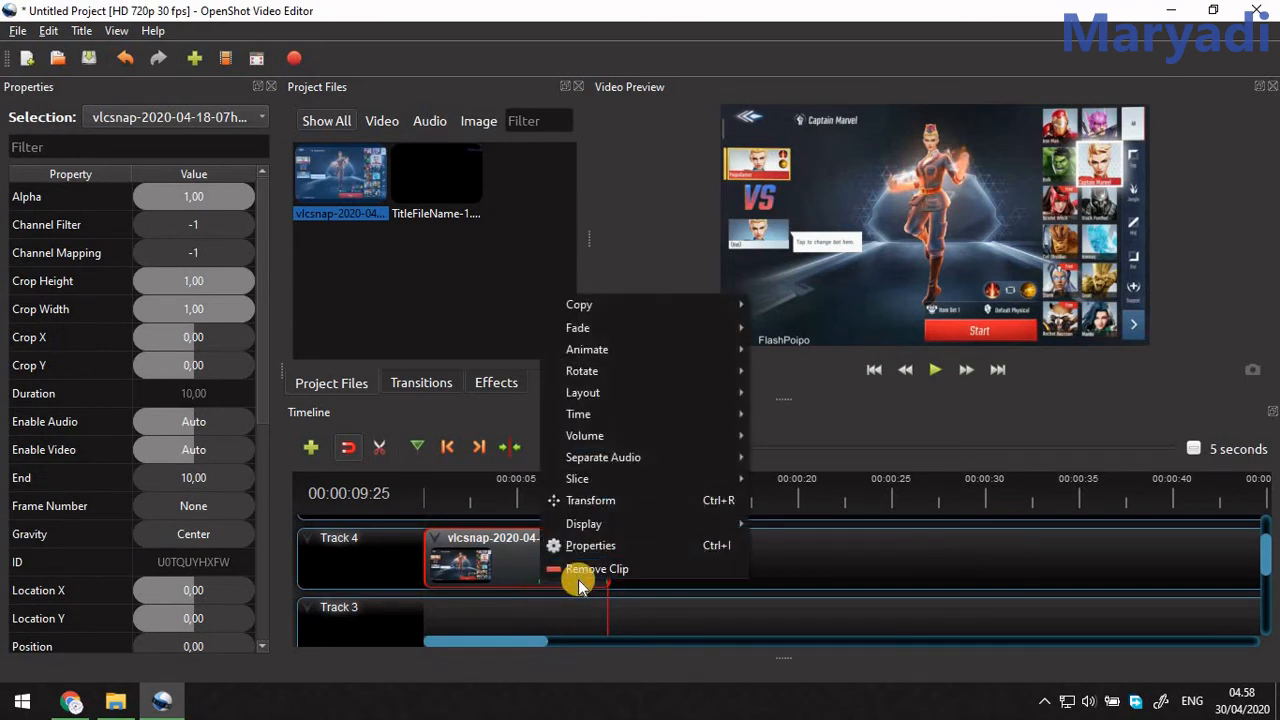
click(660, 602)
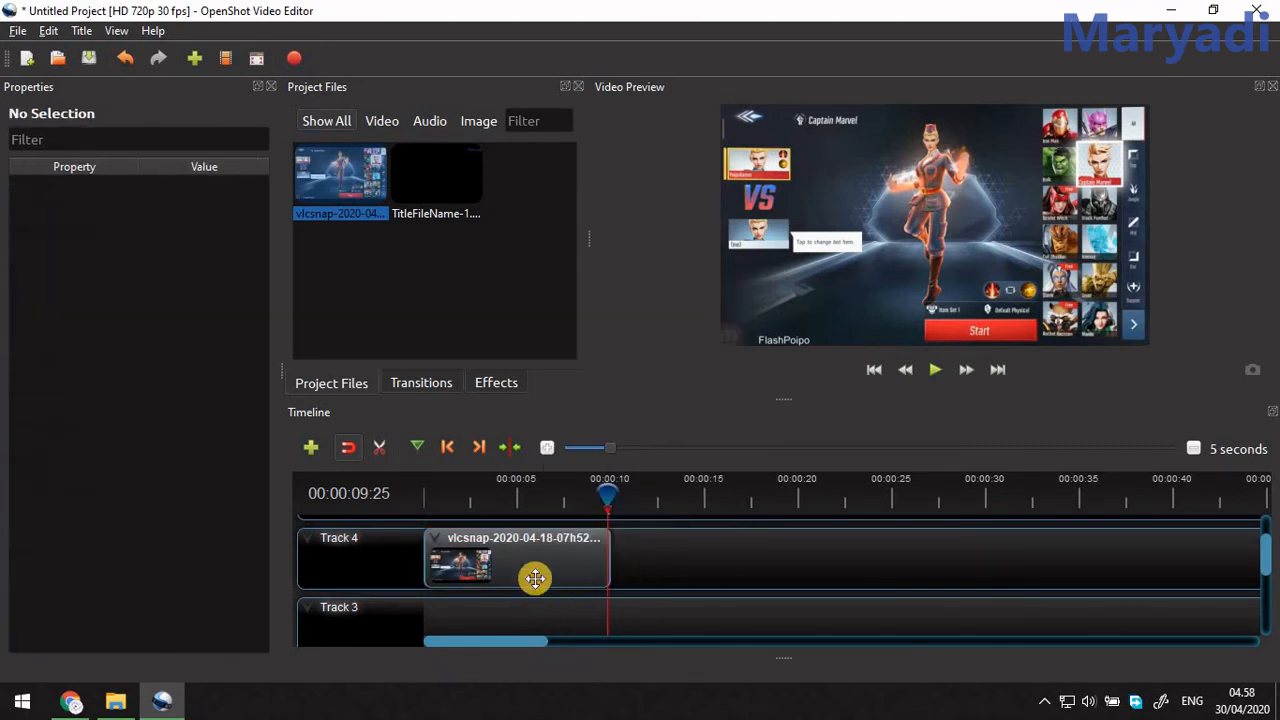
click(600, 578)
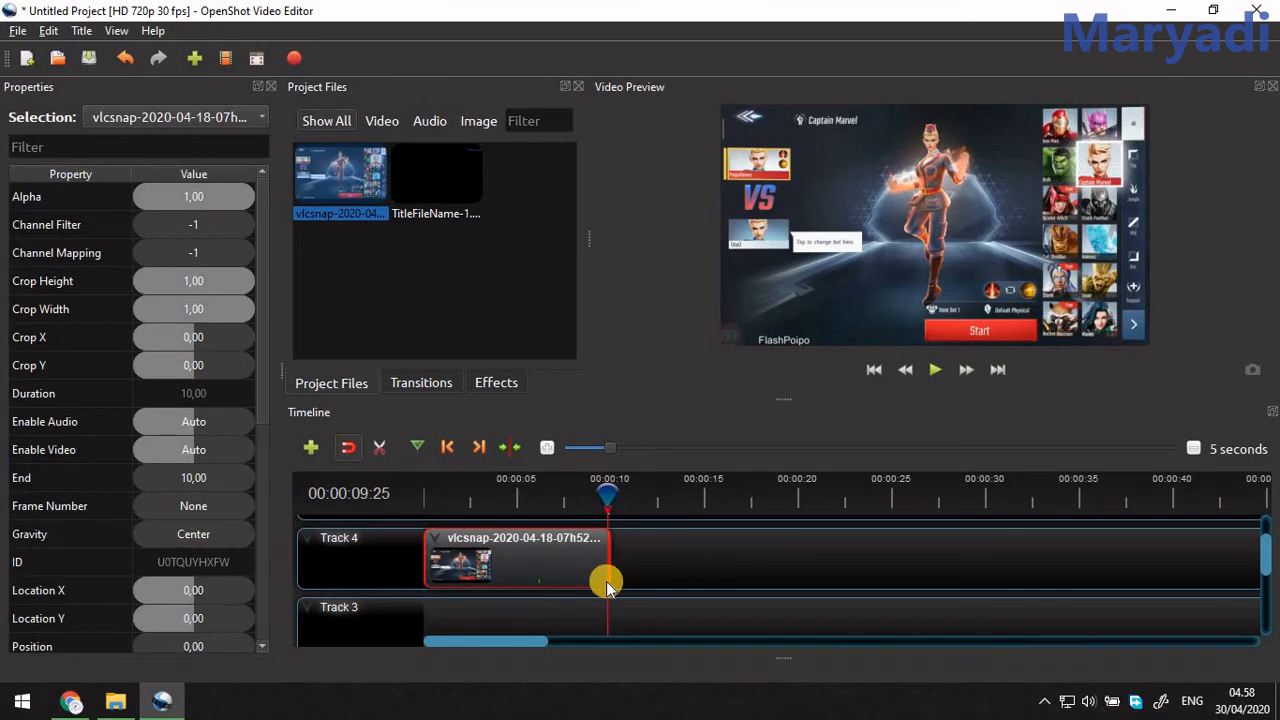
drag(608, 490, 606, 490)
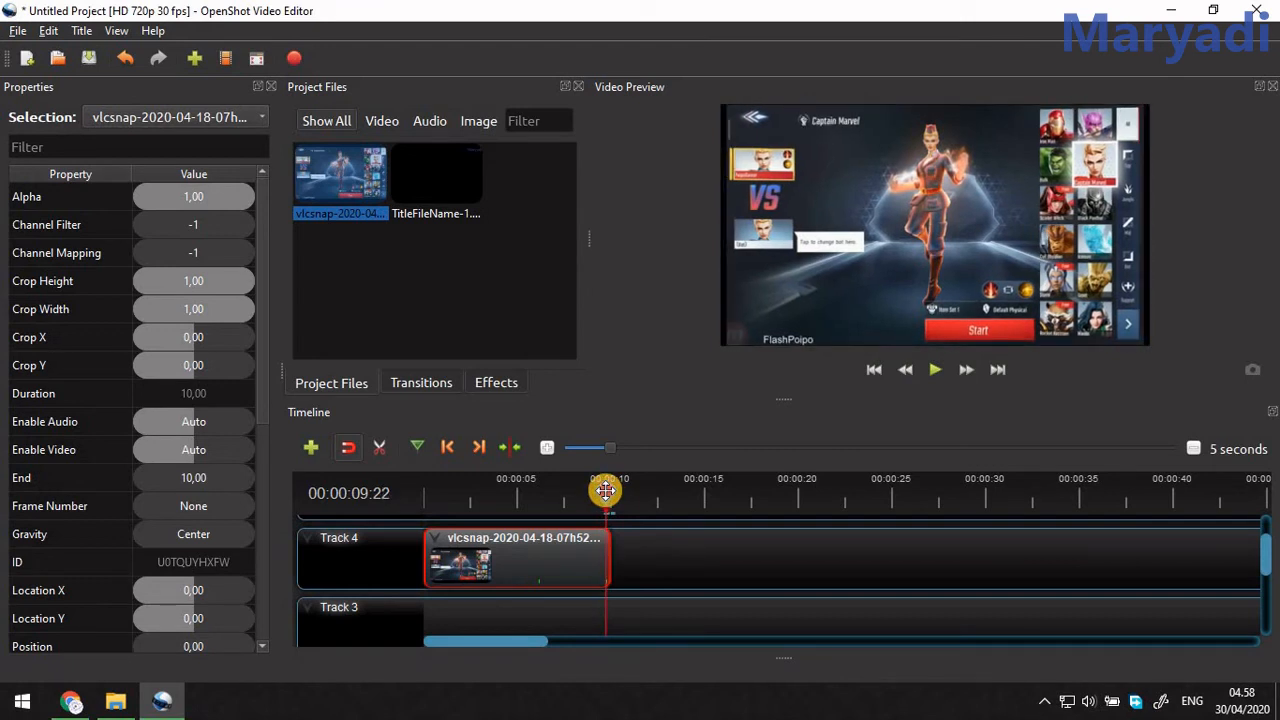
scroll(160, 514, down, 3)
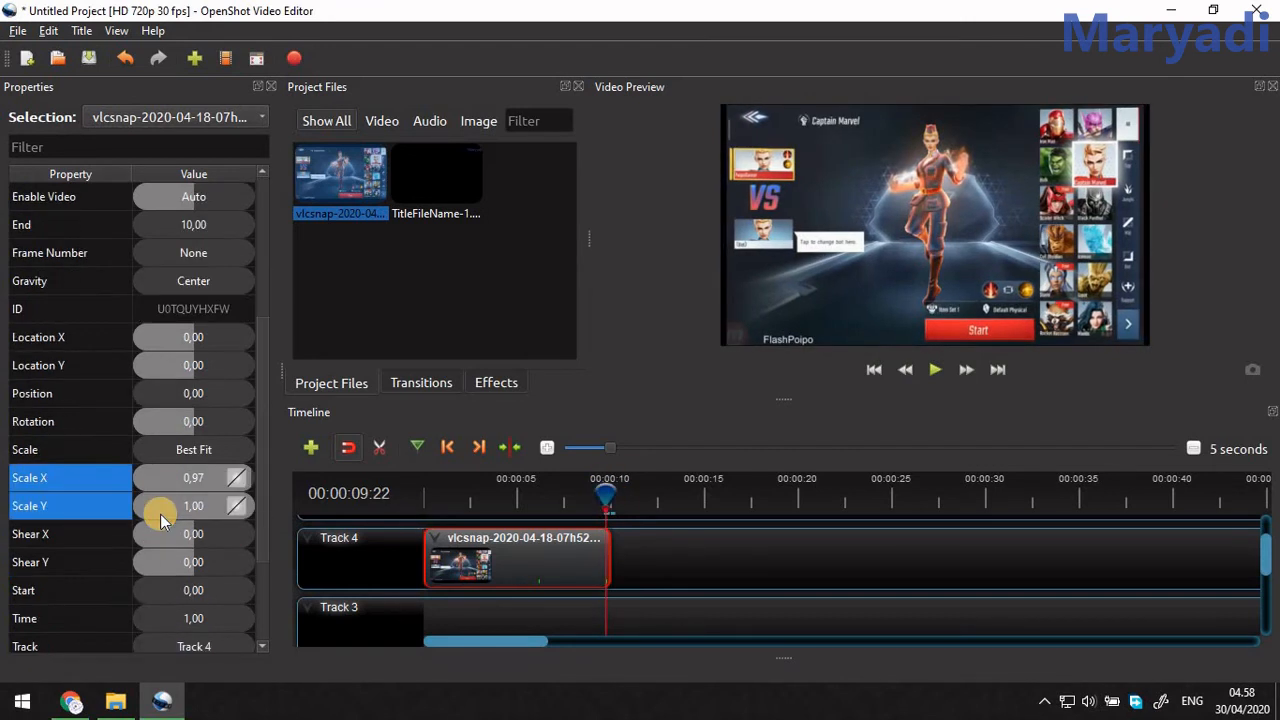
drag(608, 498, 608, 495)
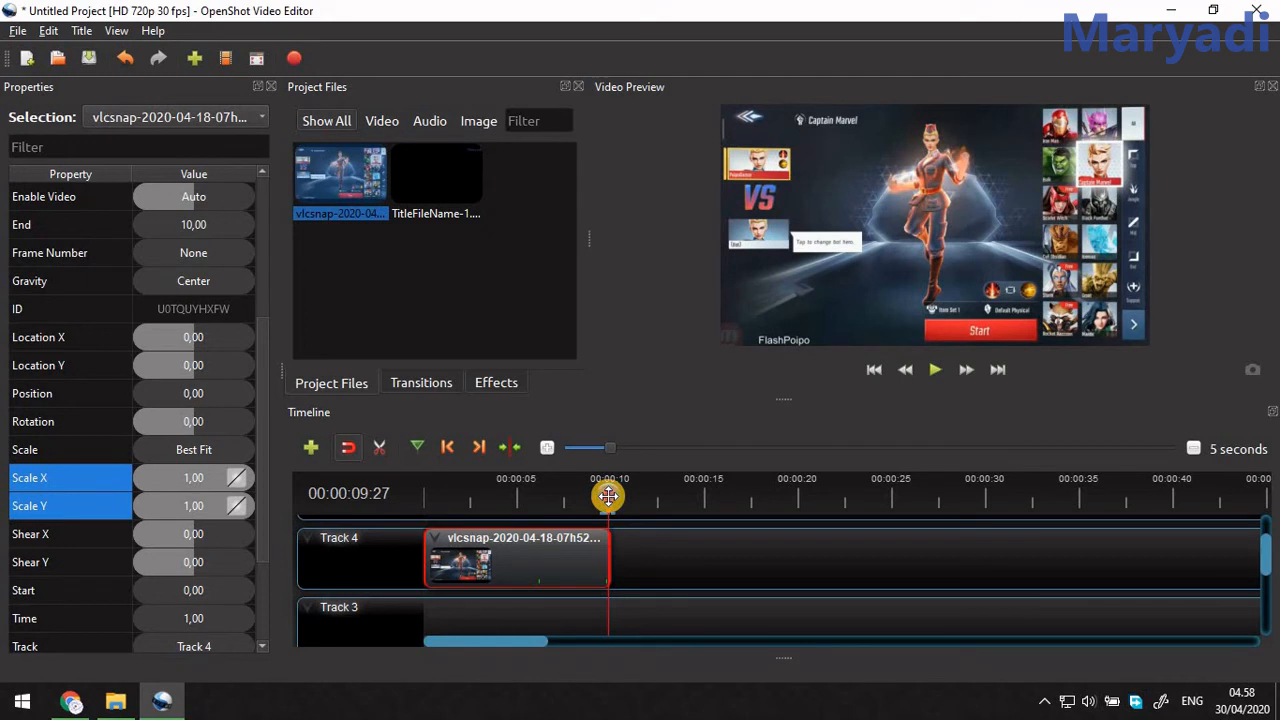
drag(608, 495, 607, 495)
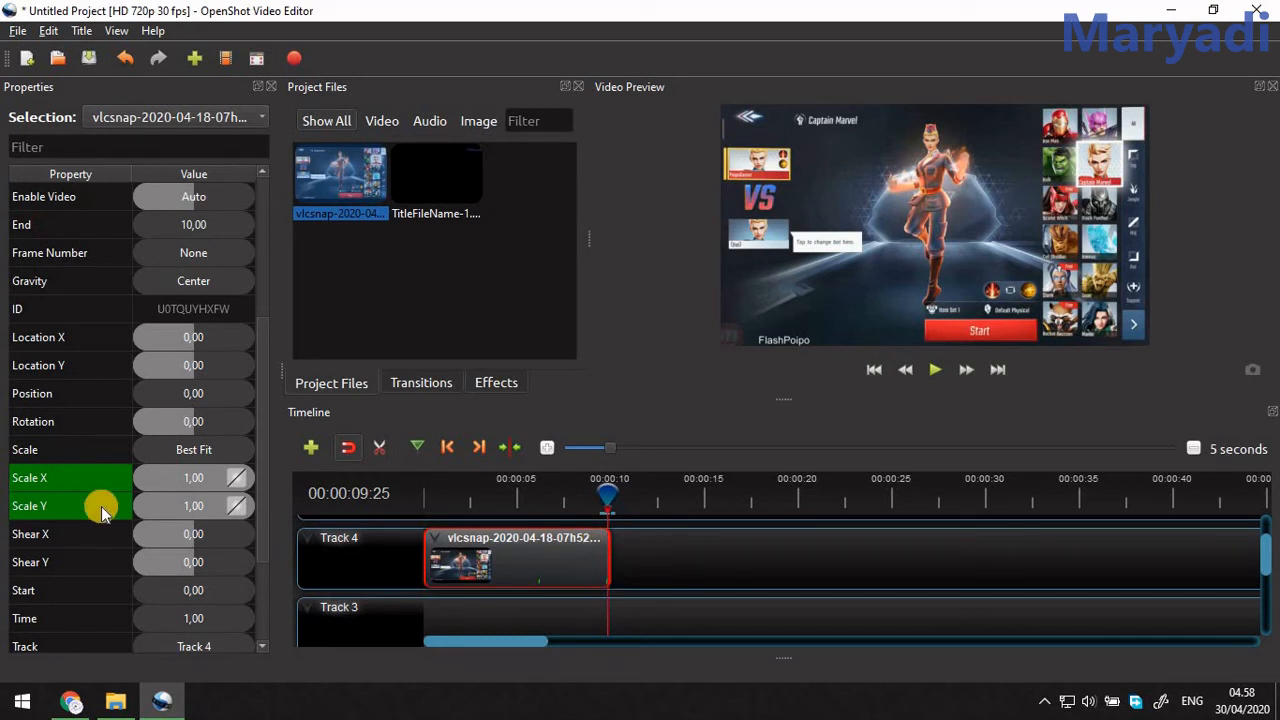
Move the playhead back to the clip's start and play the full scale animation to its end.
right_click(499, 566)
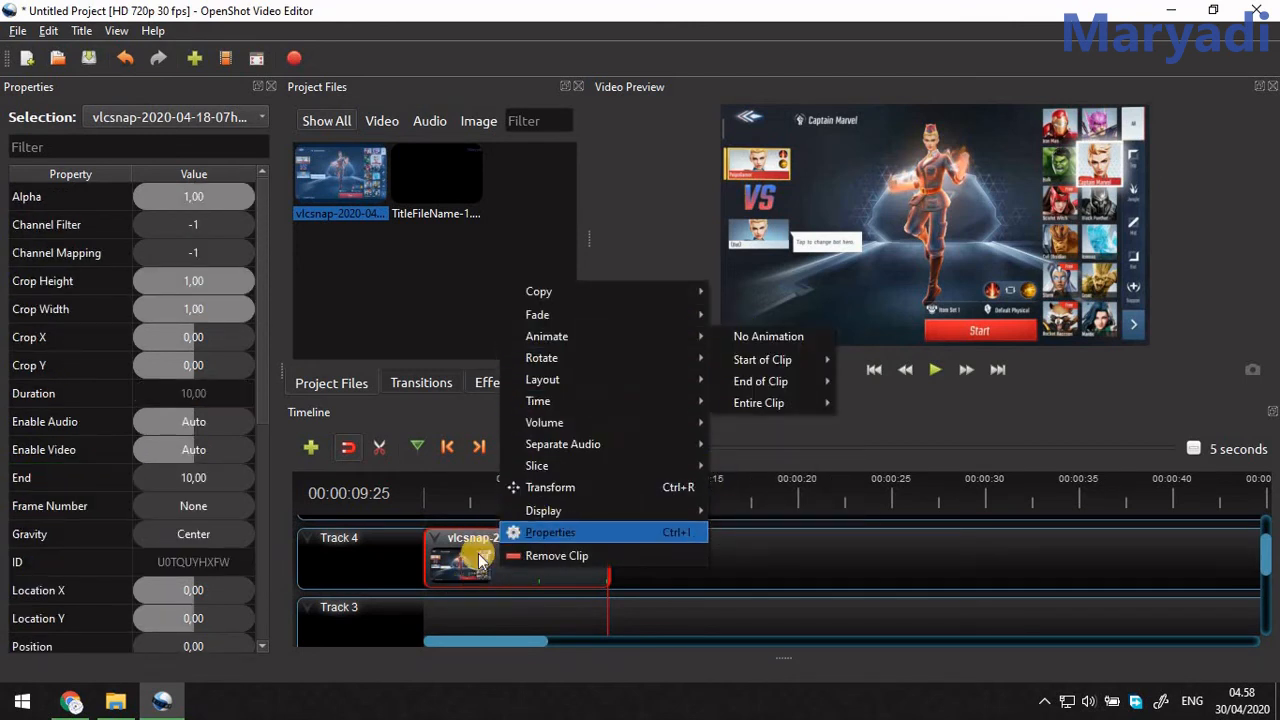
click(425, 503)
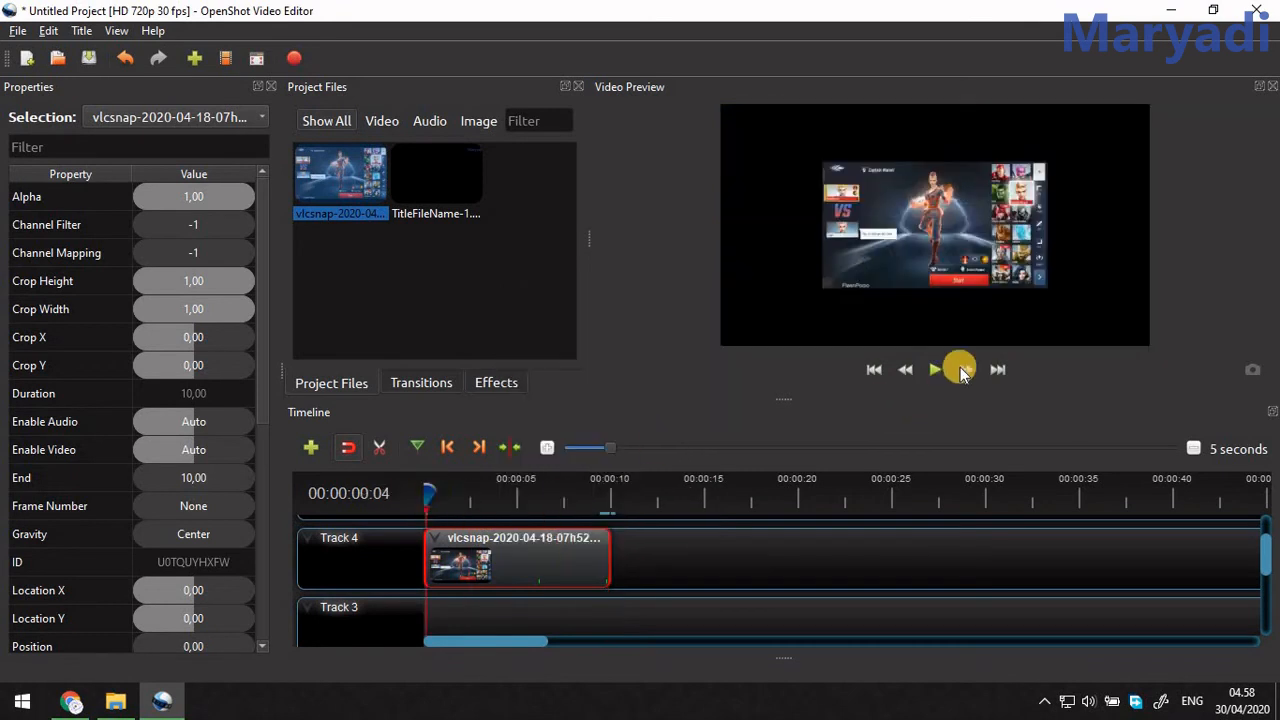
click(933, 370)
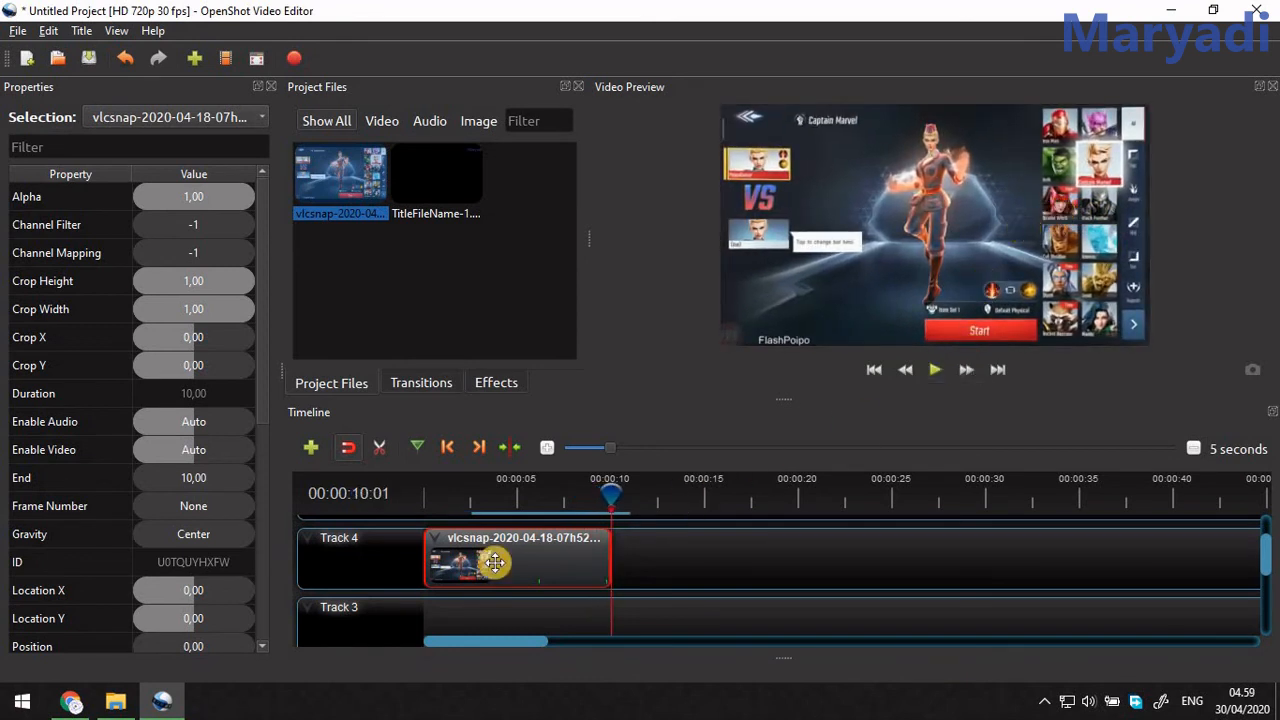
Apply the No Animation option to the image clip on Track 4.
right_click(547, 565)
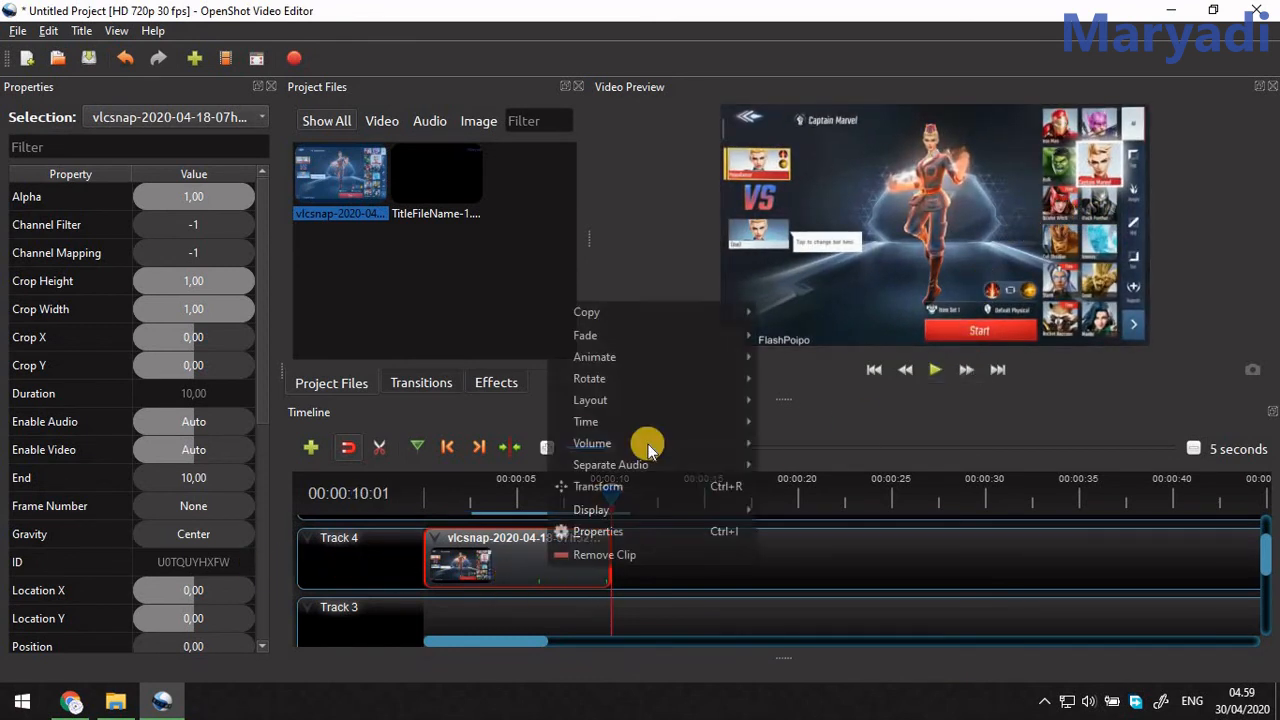
mouse_move(693, 350)
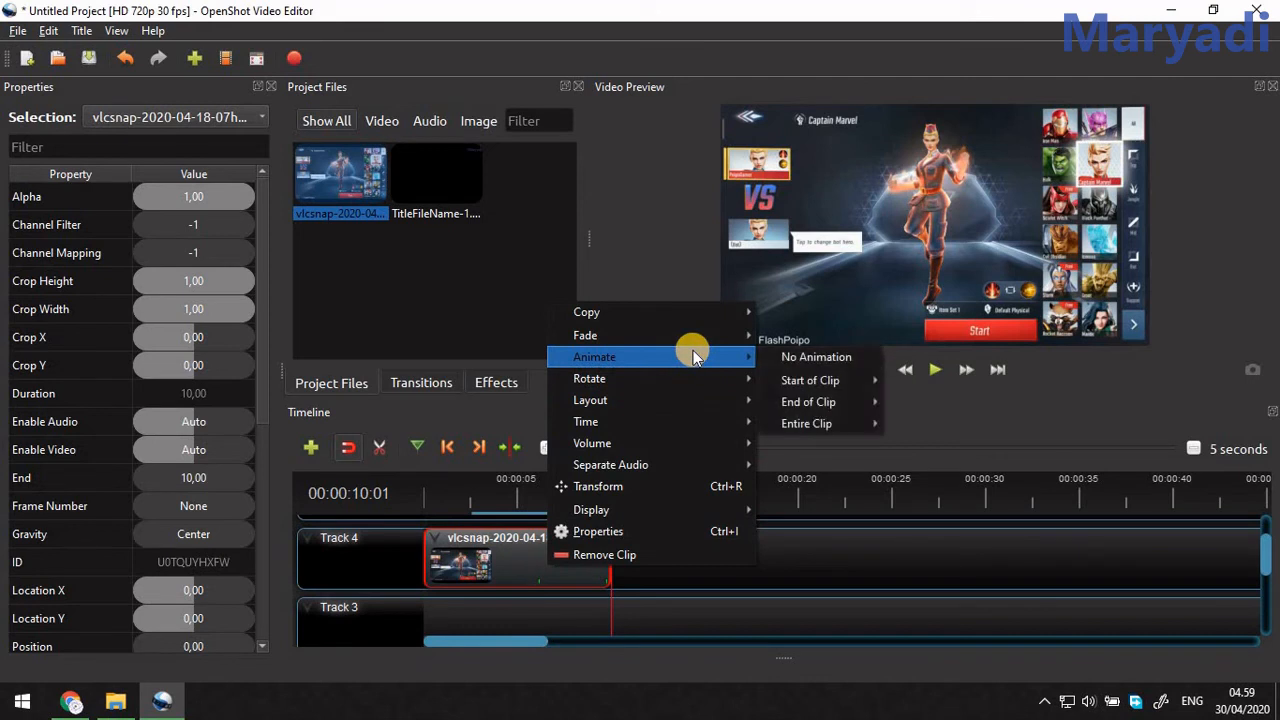
click(831, 359)
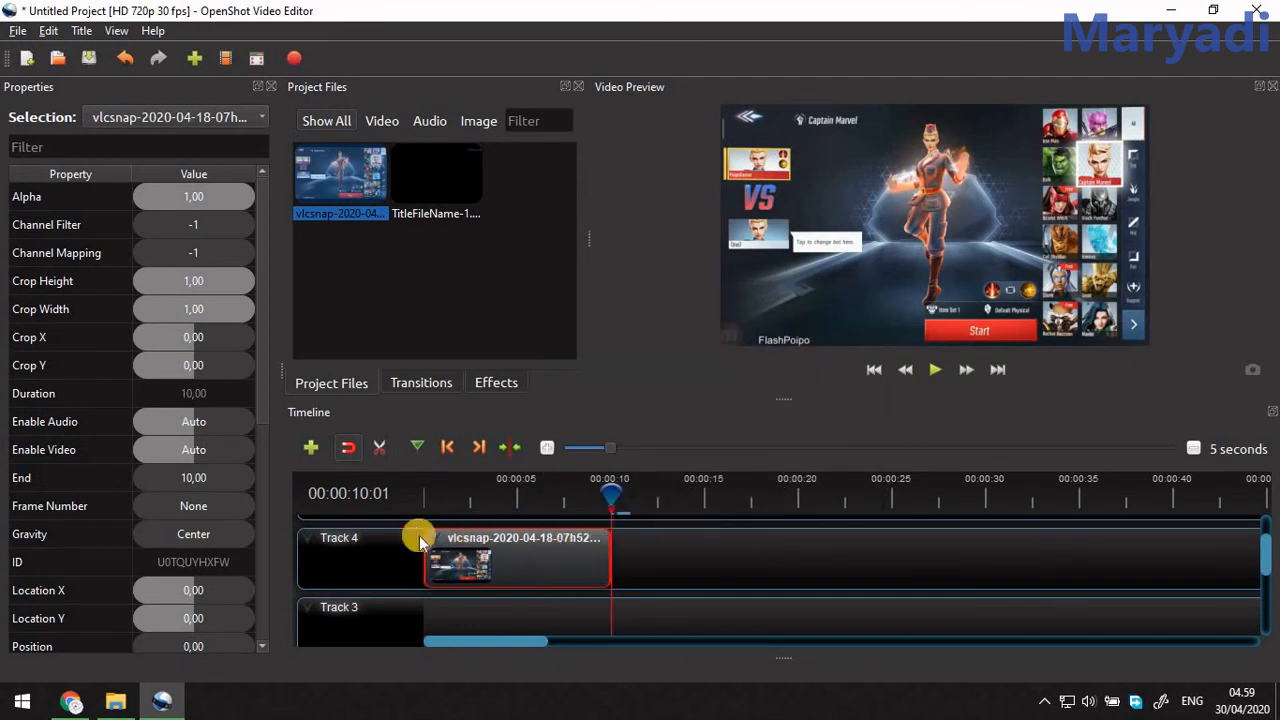
Preview the image clip without animation from near its start, stopping at about five seconds.
click(430, 496)
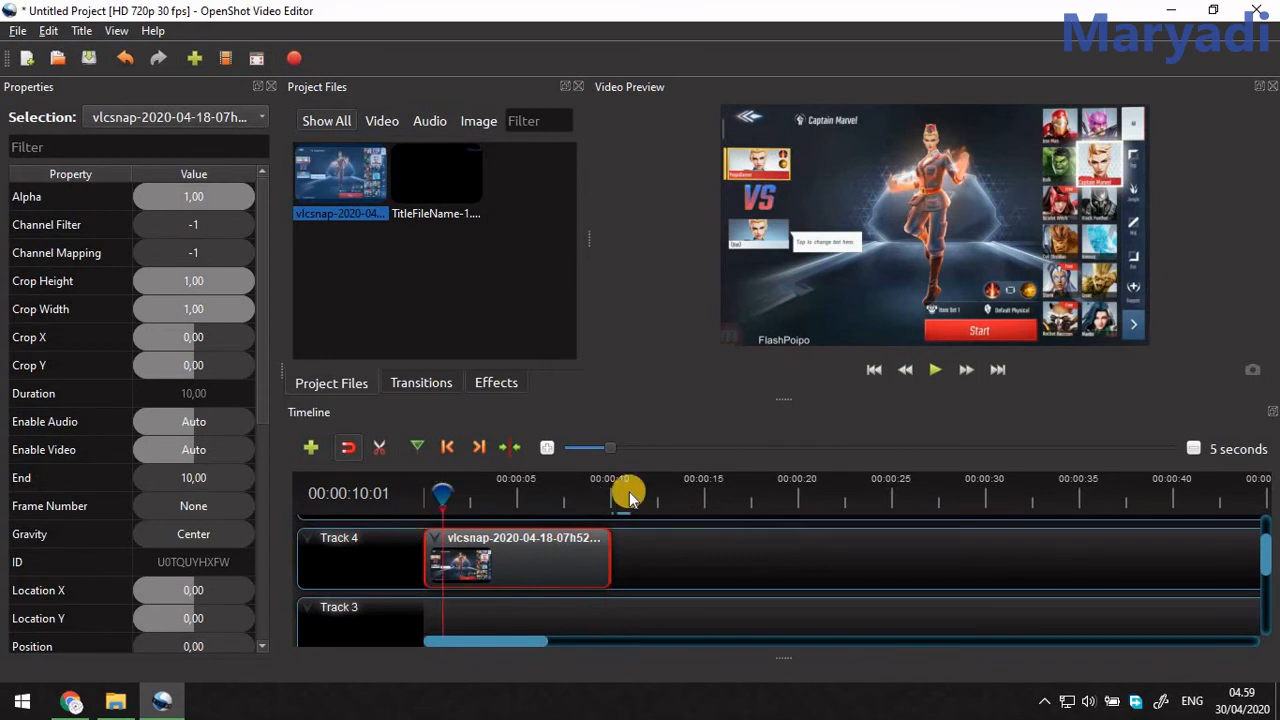
click(934, 371)
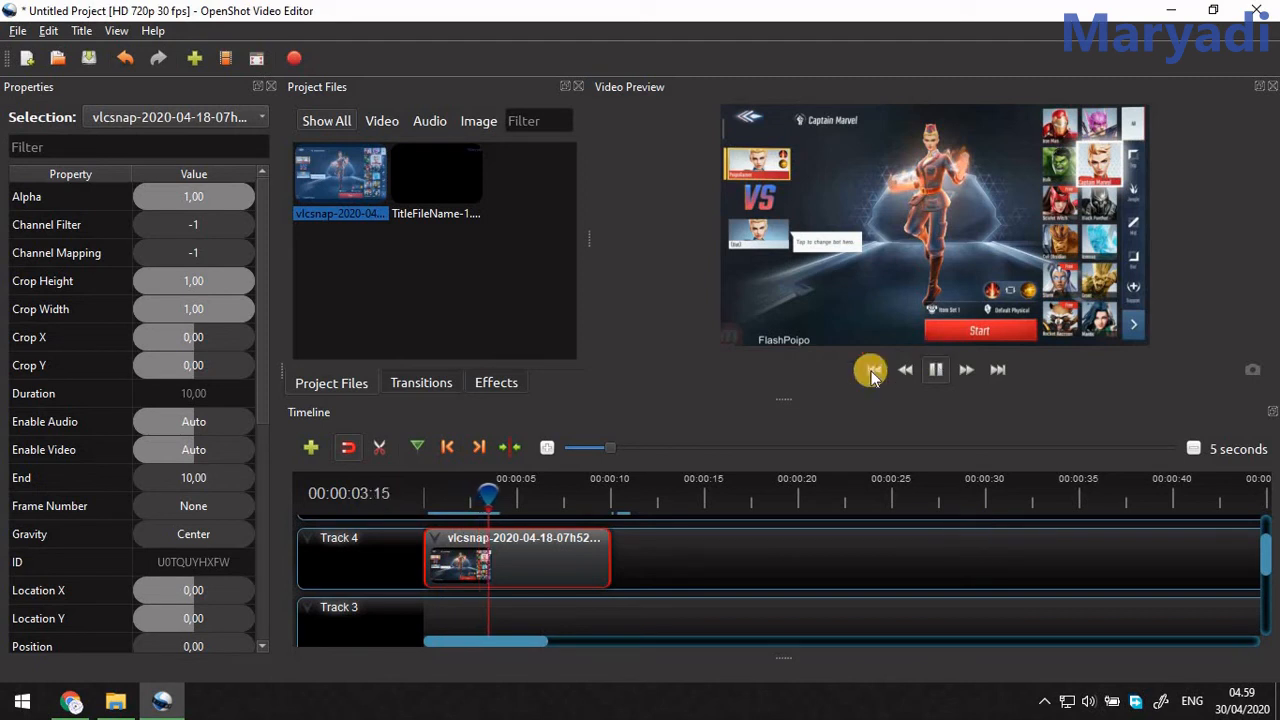
click(934, 371)
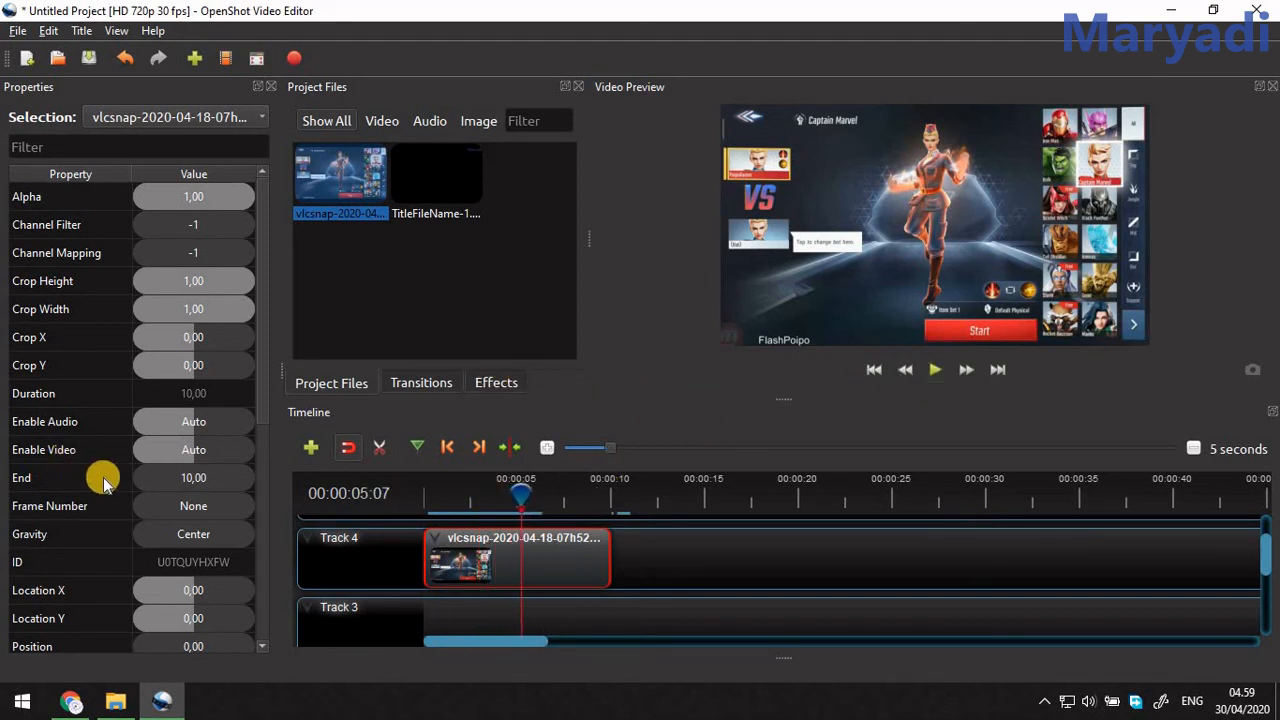
Set the clip's Scale X and Scale Y to 0,63 at its start and preview it for about three seconds.
scroll(105, 480, down, 3)
scroll(108, 483, down, 1)
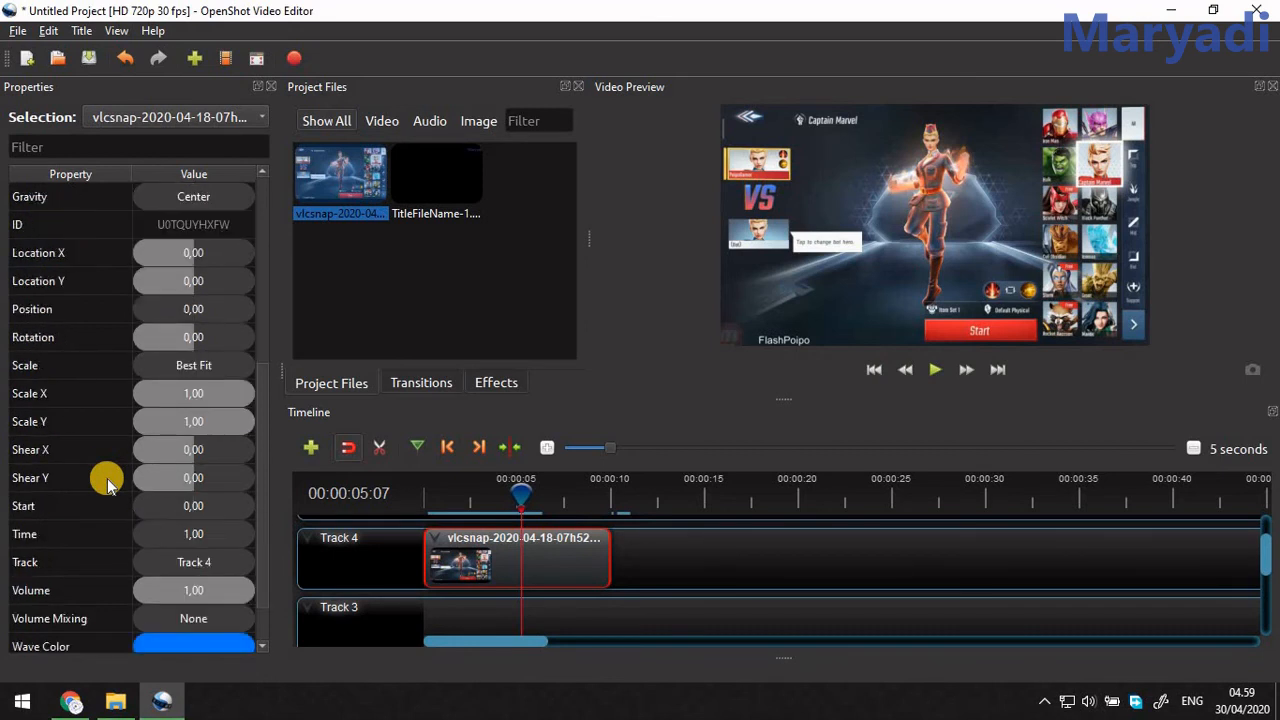
scroll(108, 483, down, 1)
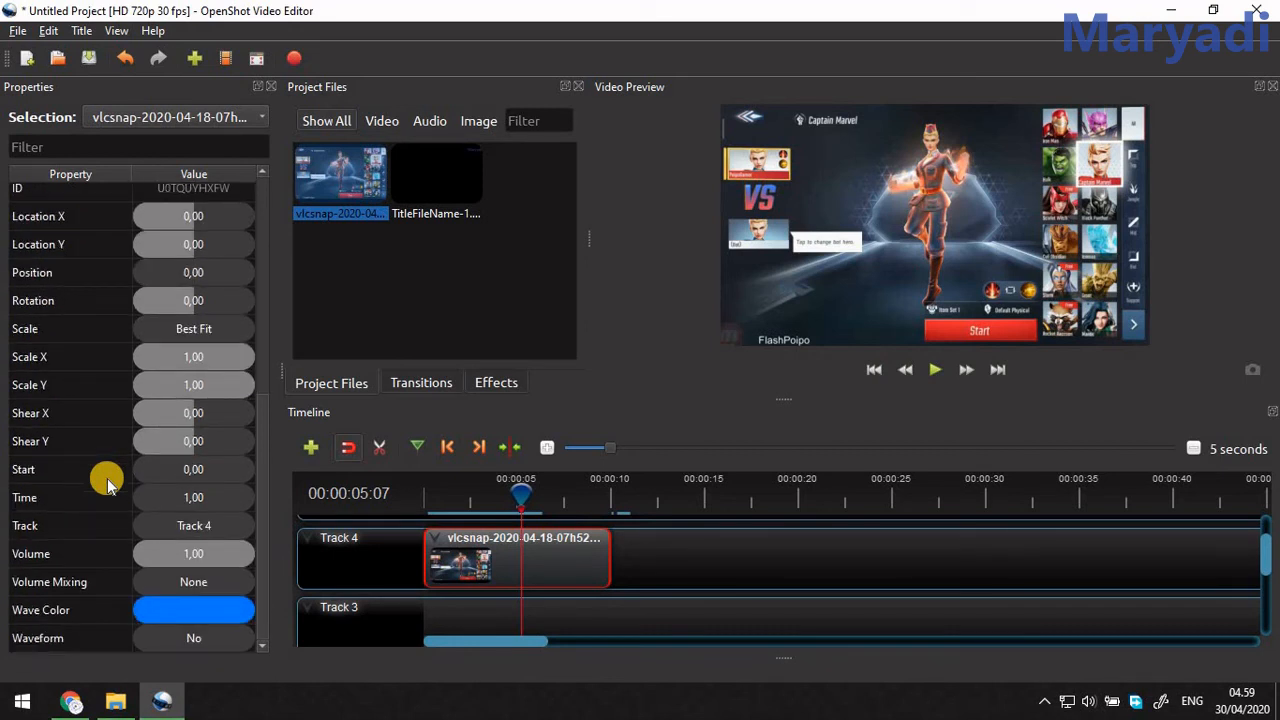
scroll(205, 308, up, 2)
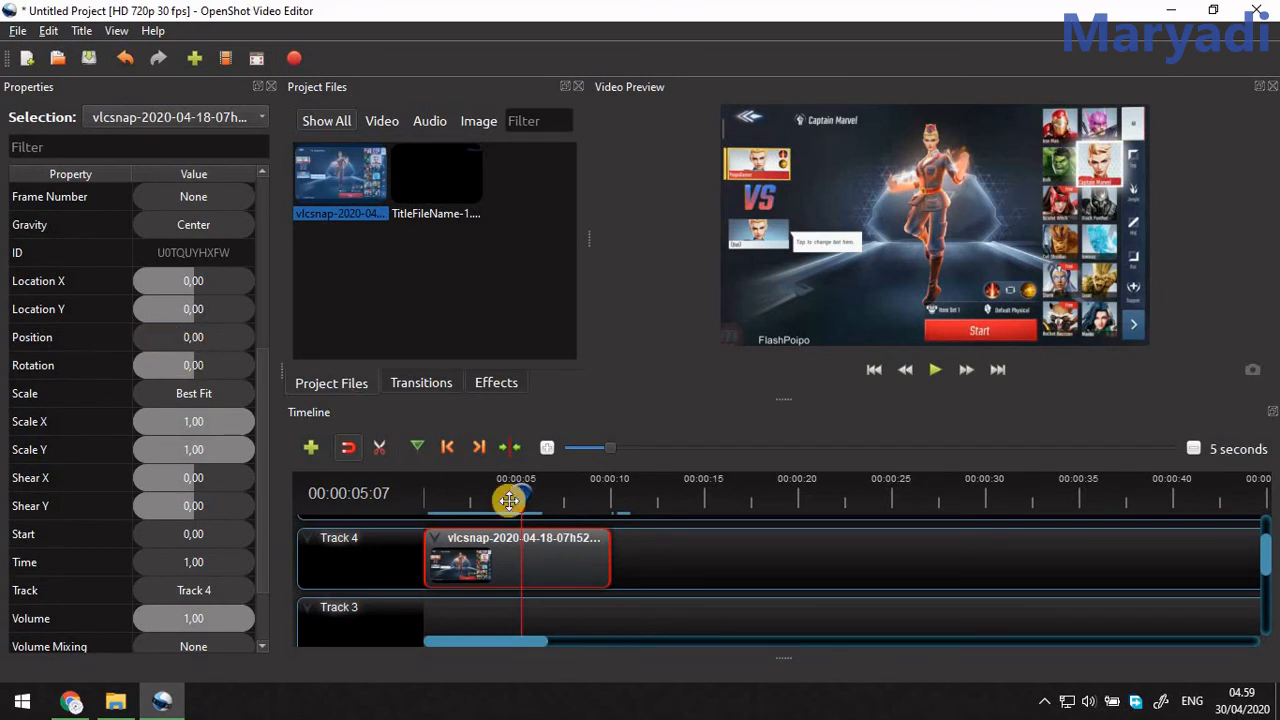
drag(522, 496, 426, 495)
drag(238, 420, 207, 456)
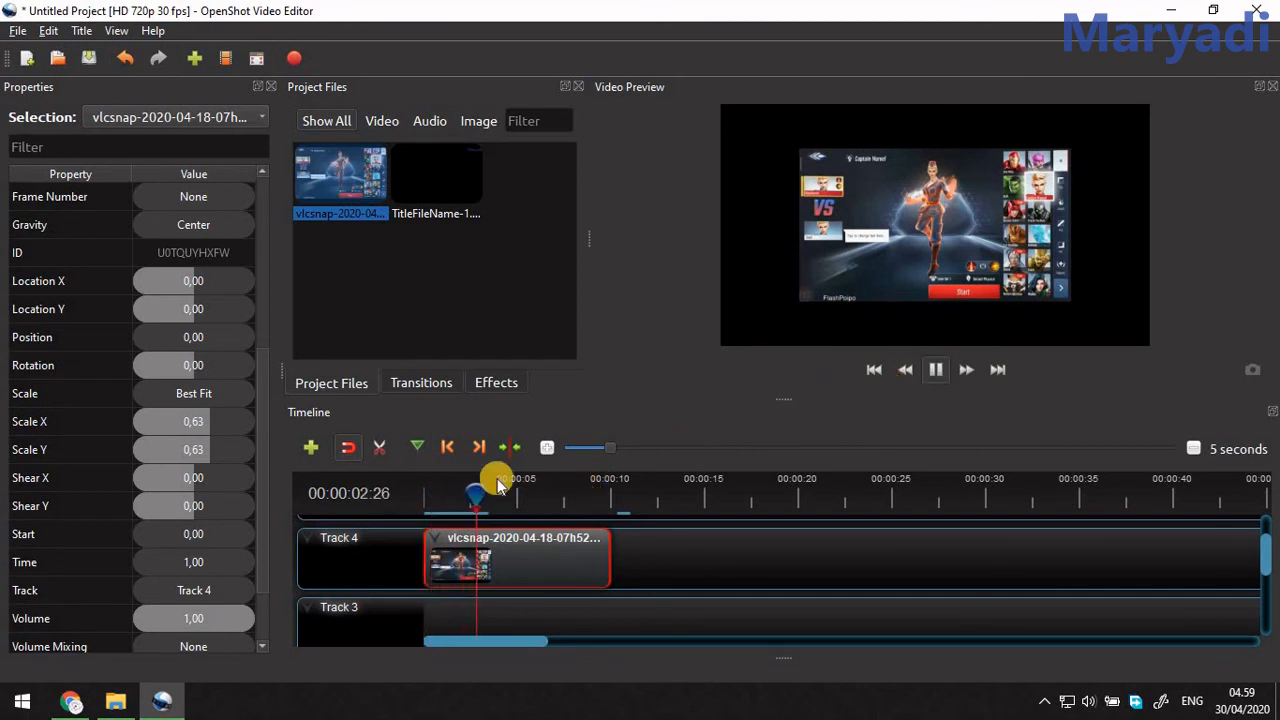
key(space)
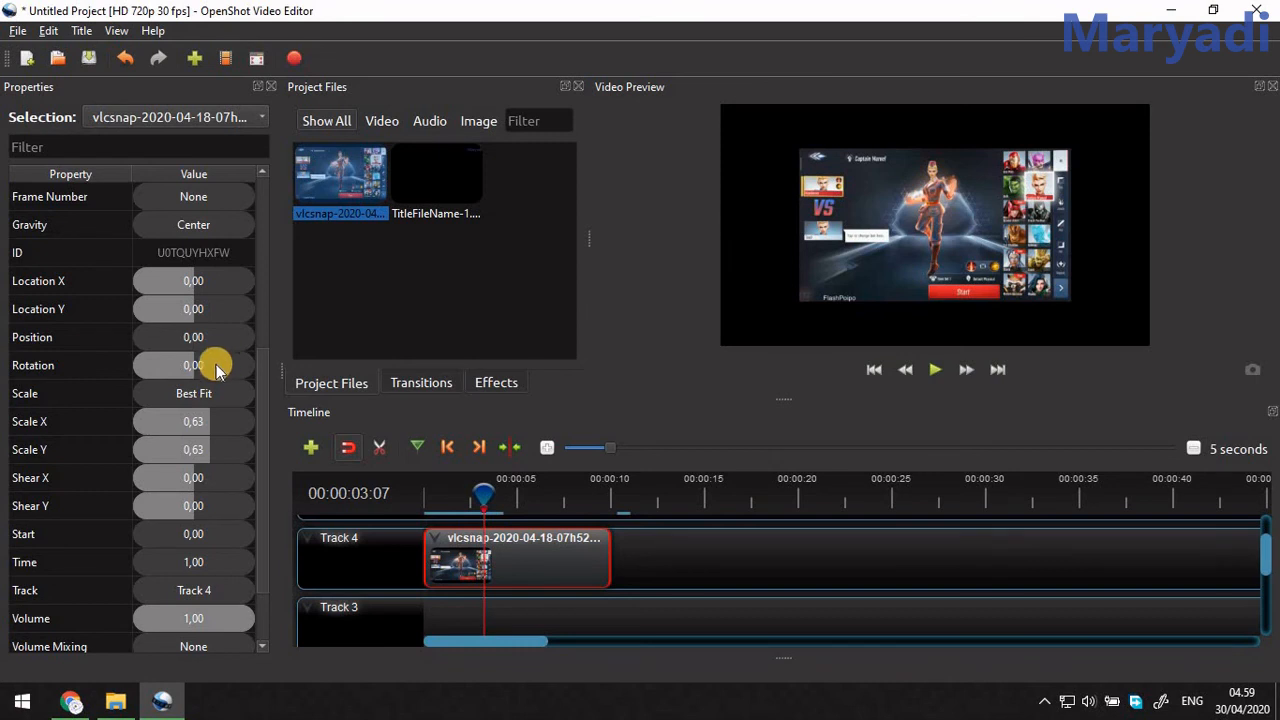
Set the clip's Rotation to 178,63 at 00:00:03:07 and play the rotation from the clip's start.
drag(195, 370, 226, 380)
drag(503, 493, 410, 495)
click(946, 372)
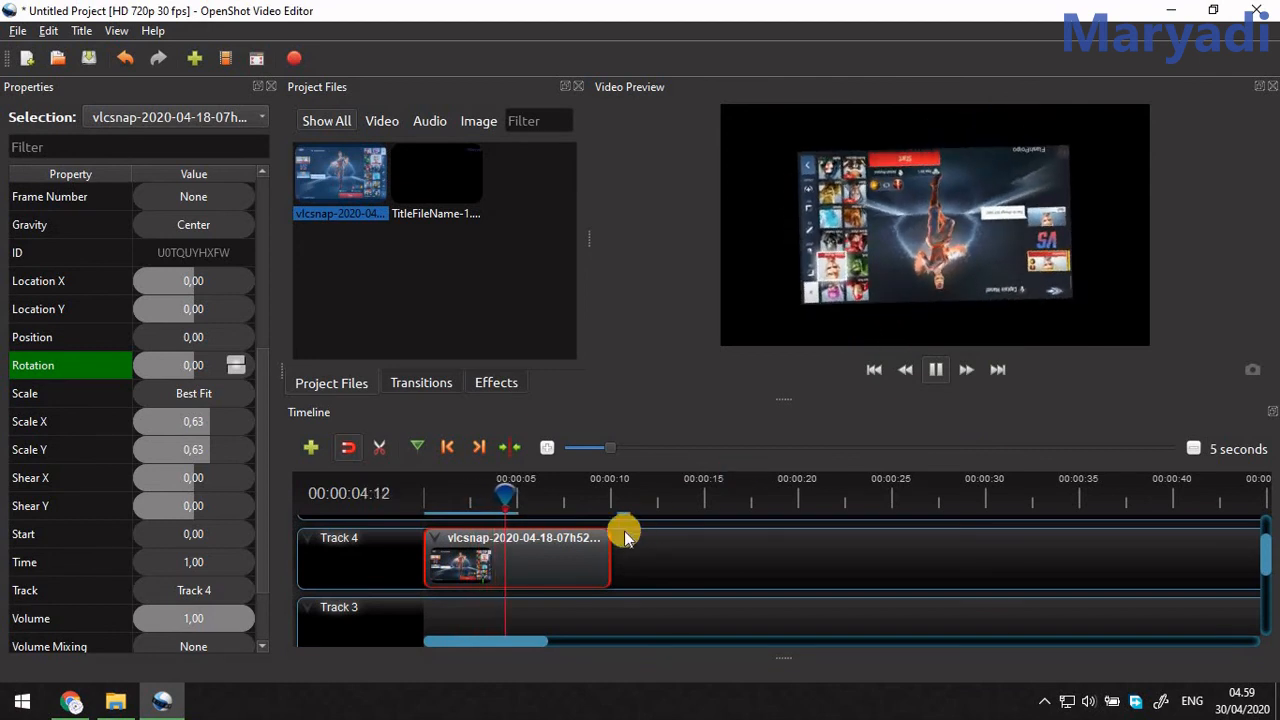
key(space)
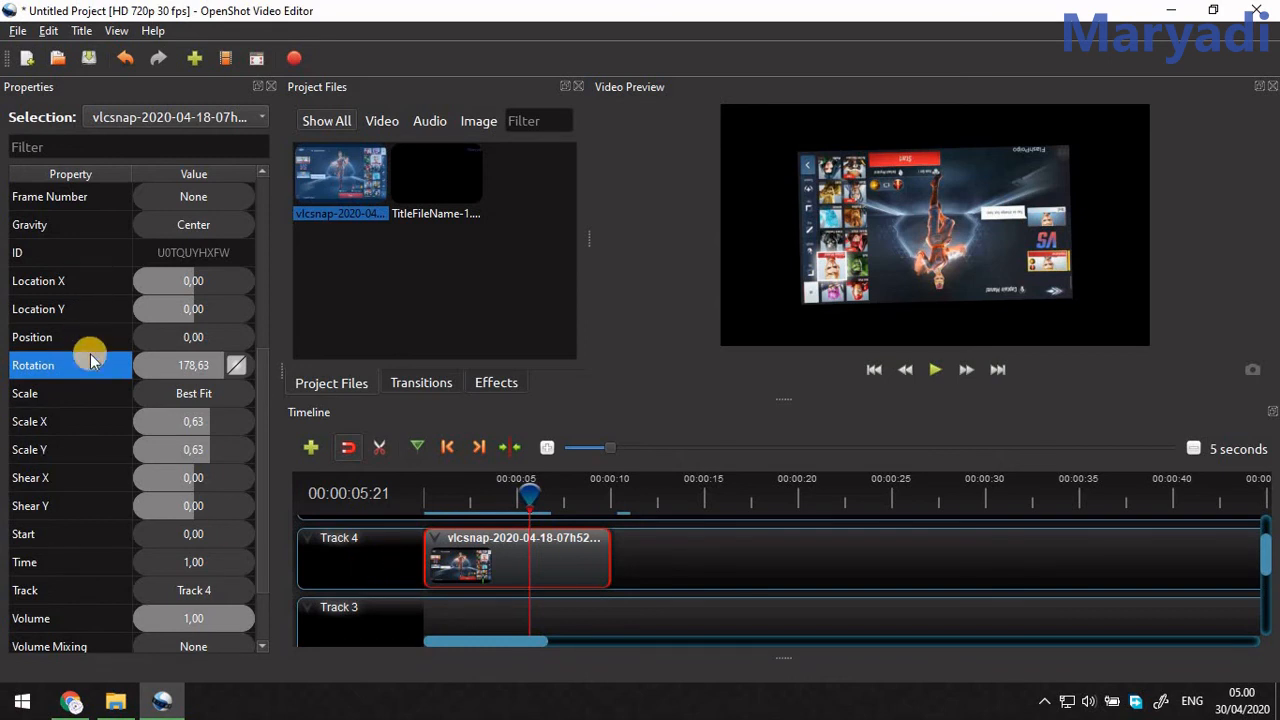
Try the Stretch scale mode, set the clip's Scale to Crop, and preview it briefly from the start.
click(175, 393)
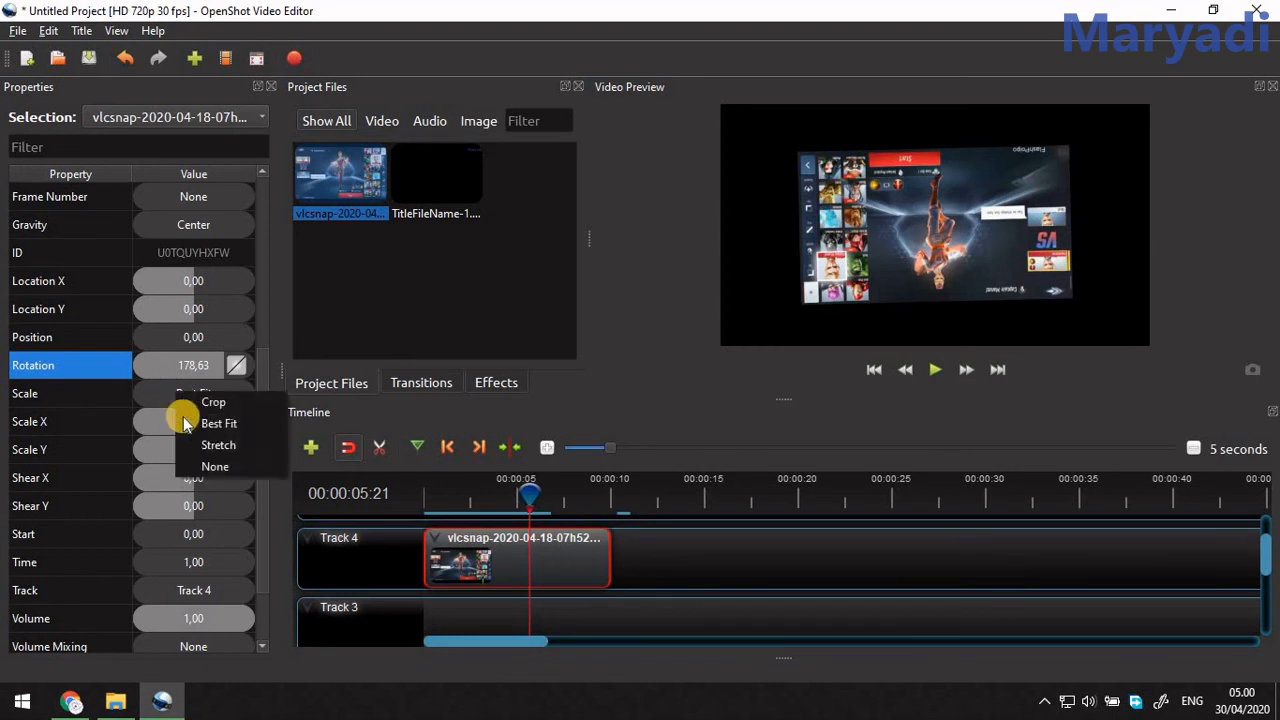
click(191, 449)
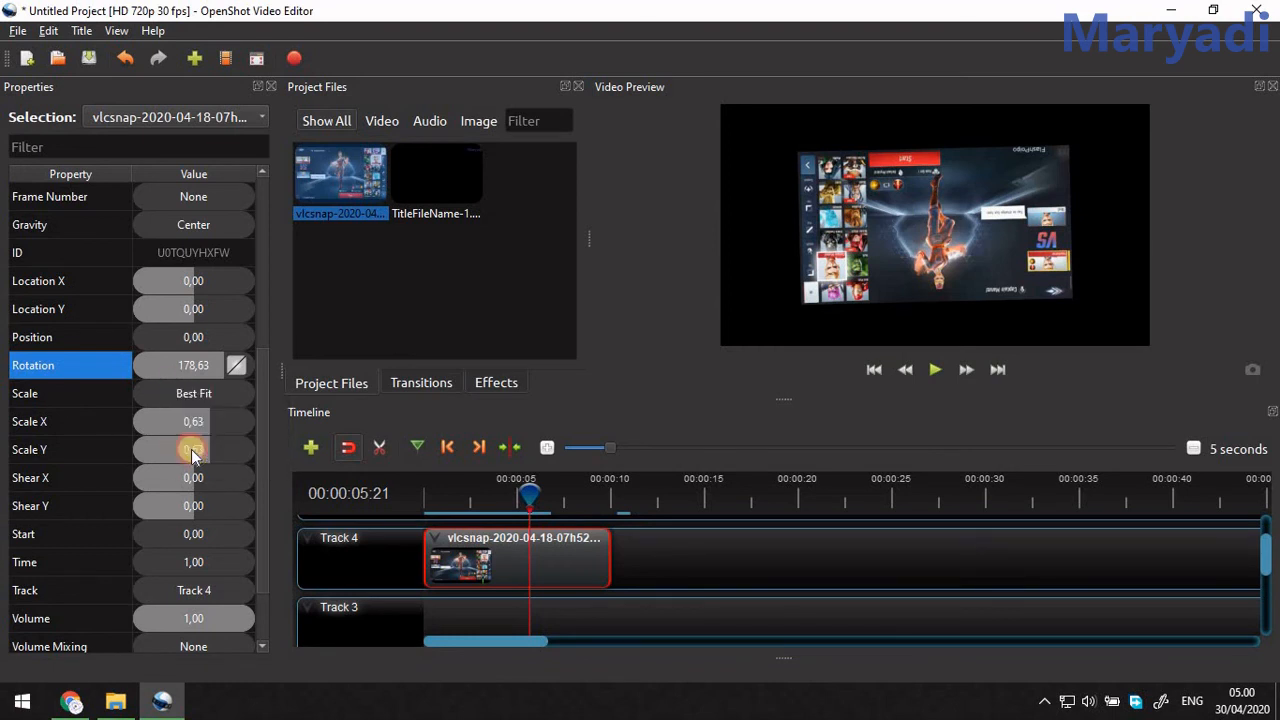
click(200, 394)
click(223, 404)
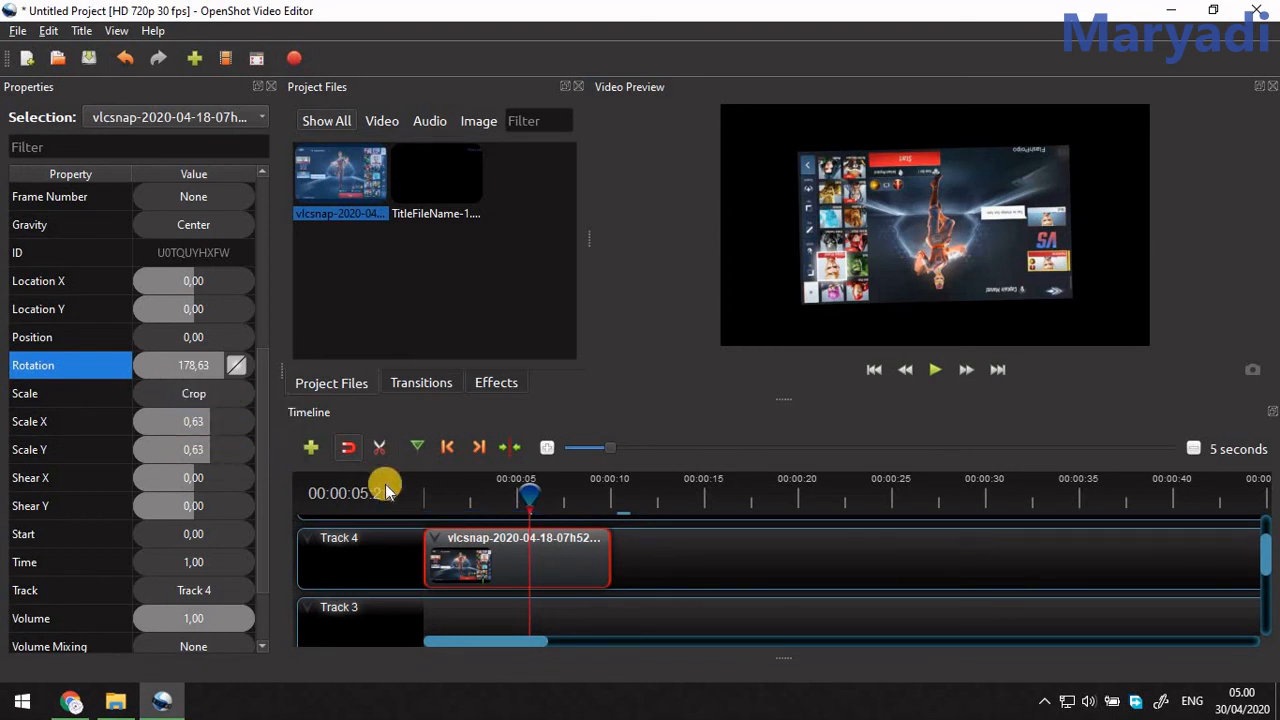
click(427, 490)
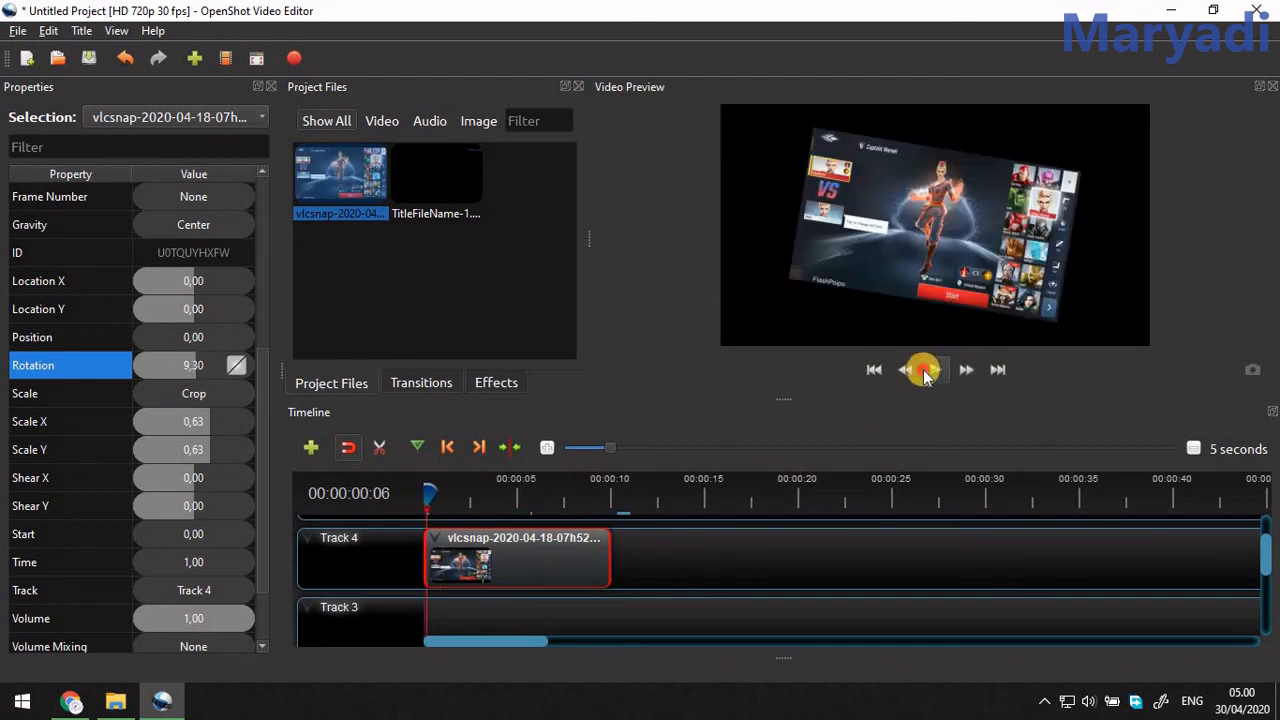
click(934, 370)
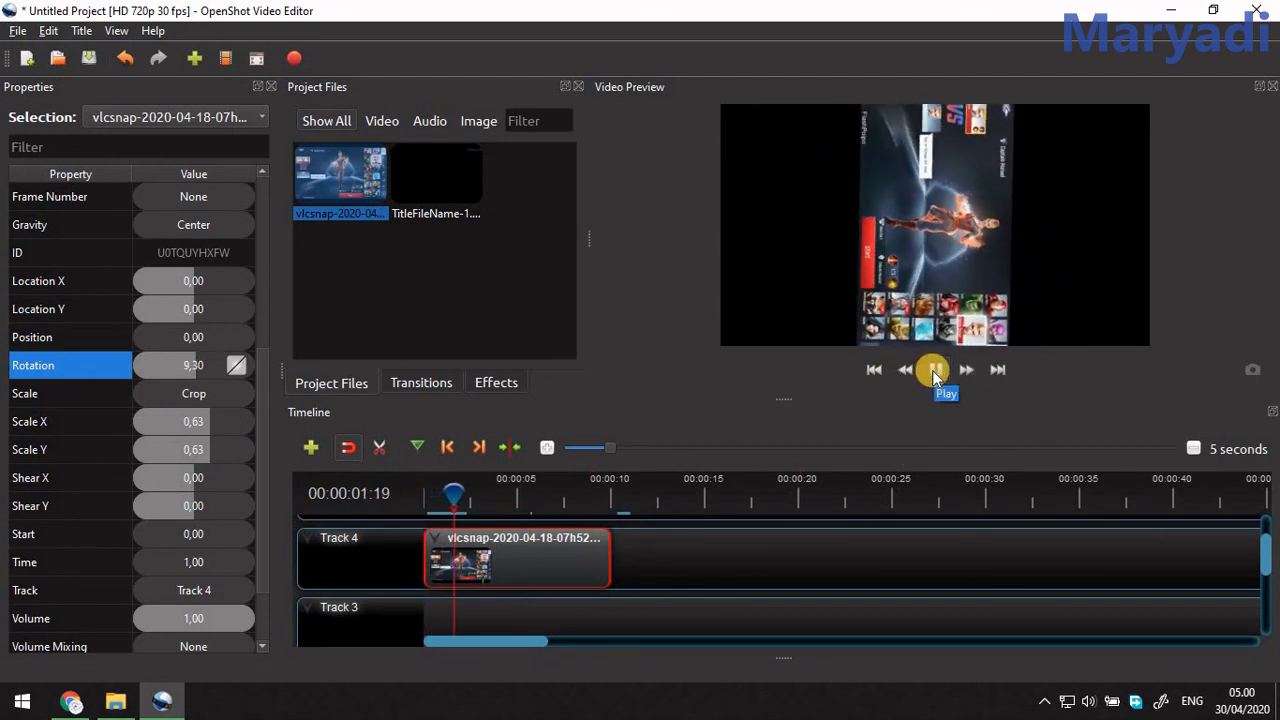
click(934, 371)
Set the clip's Shear X to 0,11 and Shear Y to 0,05 at its first frame.
scroll(127, 556, down, 1)
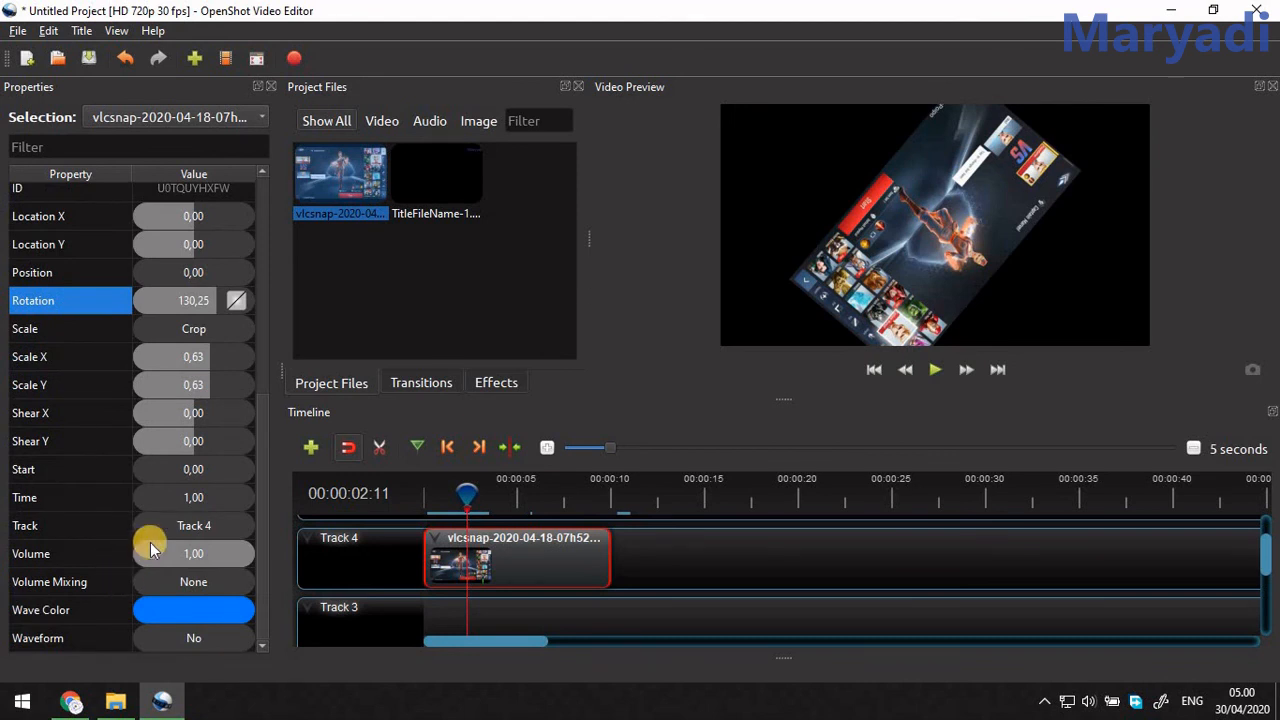
scroll(144, 459, up, 5)
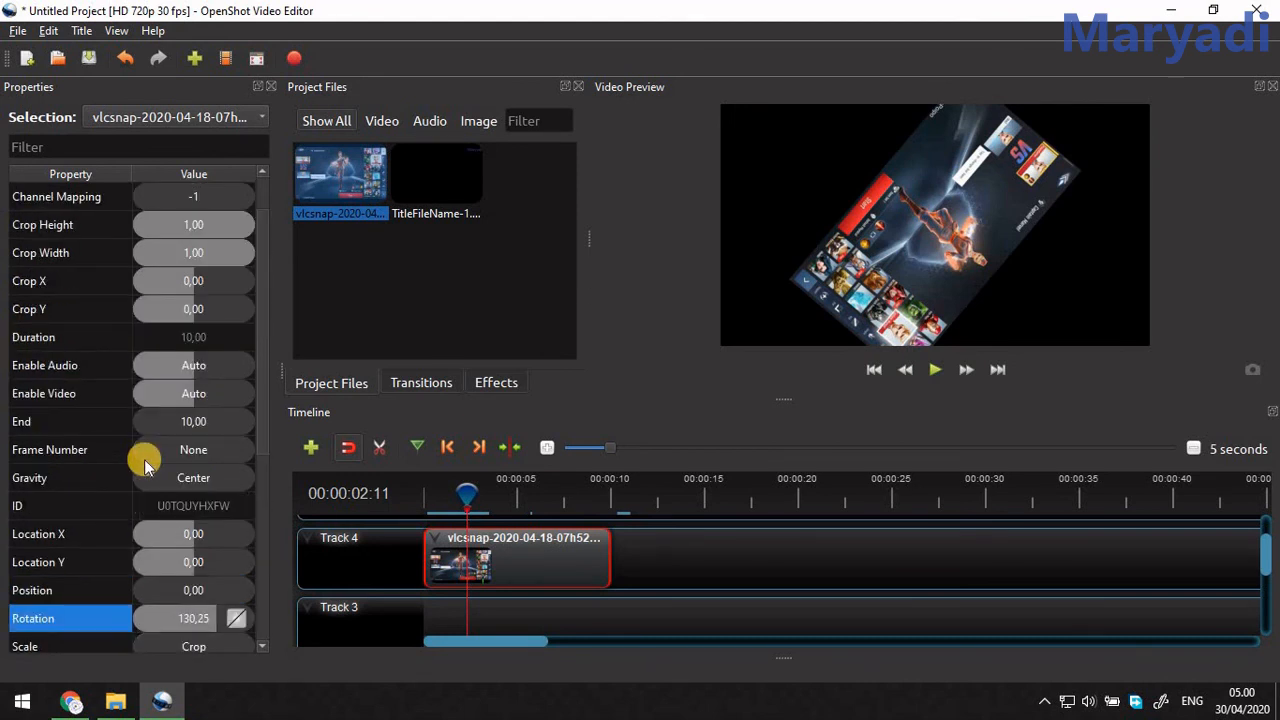
scroll(150, 480, down, 3)
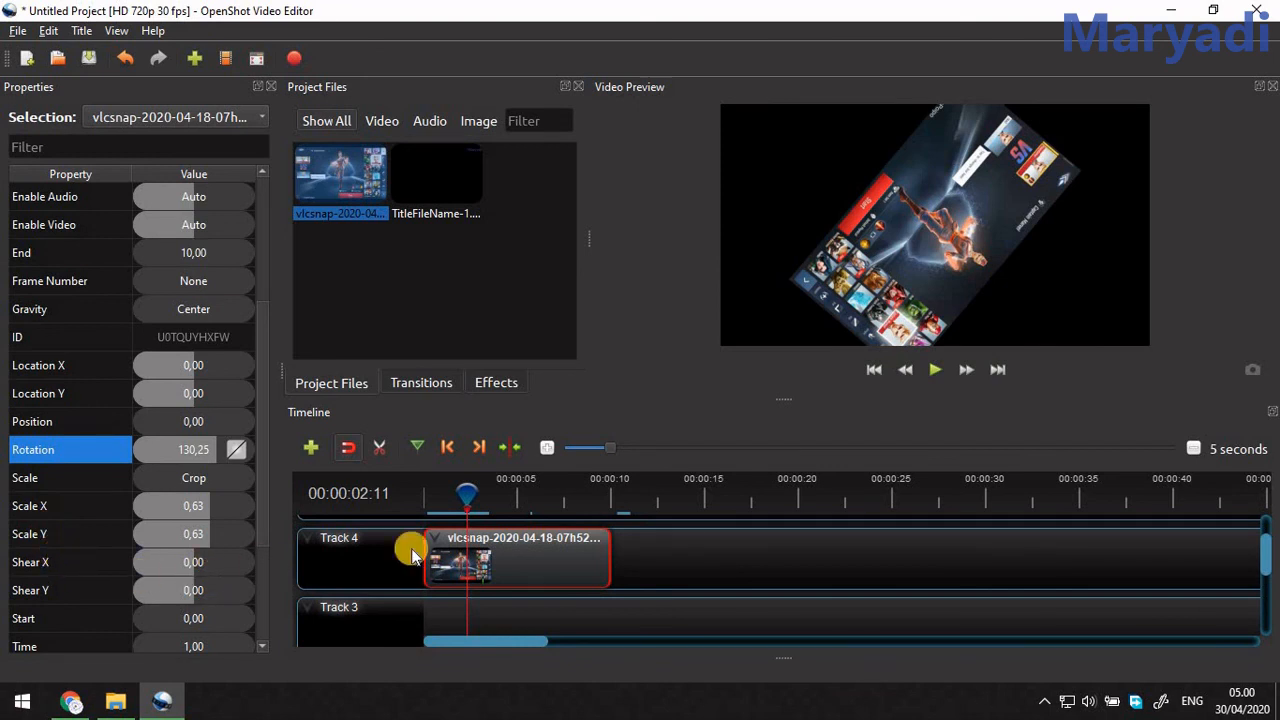
drag(468, 490, 405, 500)
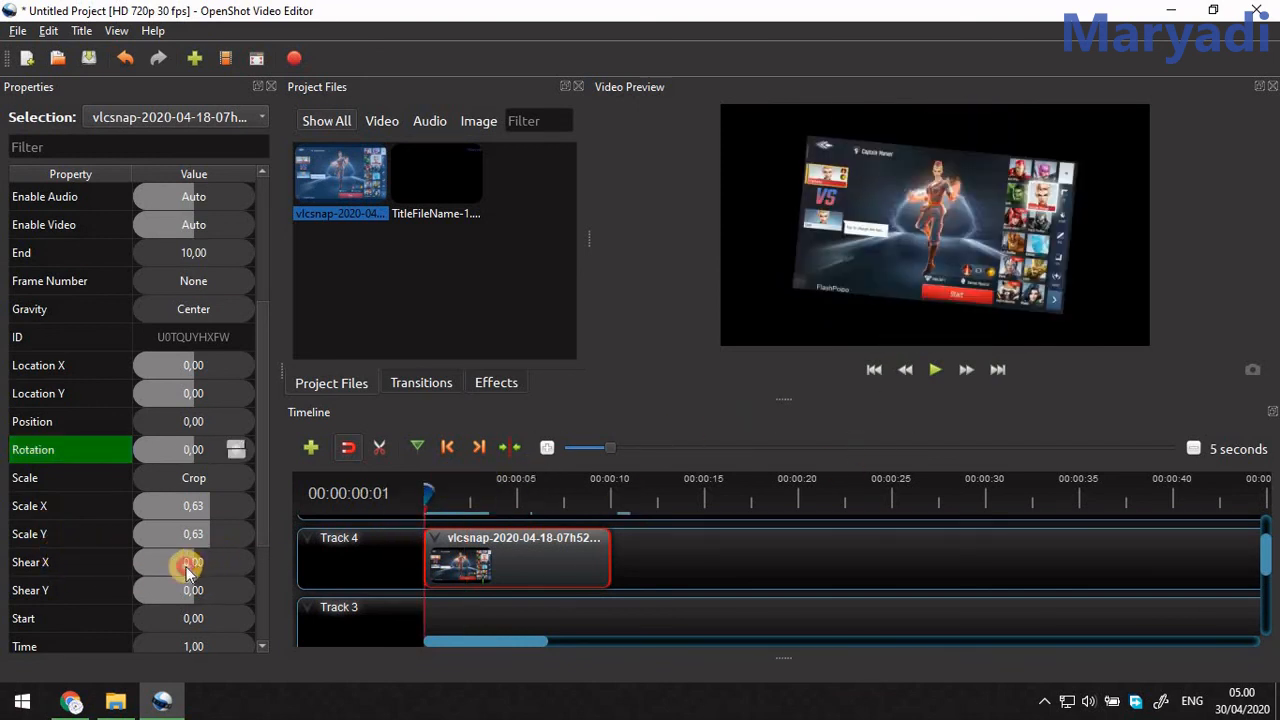
mouse_move(183, 564)
mouse_down()
mouse_move(170, 566)
mouse_move(213, 562)
mouse_move(176, 567)
mouse_move(212, 563)
mouse_move(171, 591)
mouse_move(211, 579)
mouse_move(180, 573)
mouse_move(198, 584)
mouse_up()
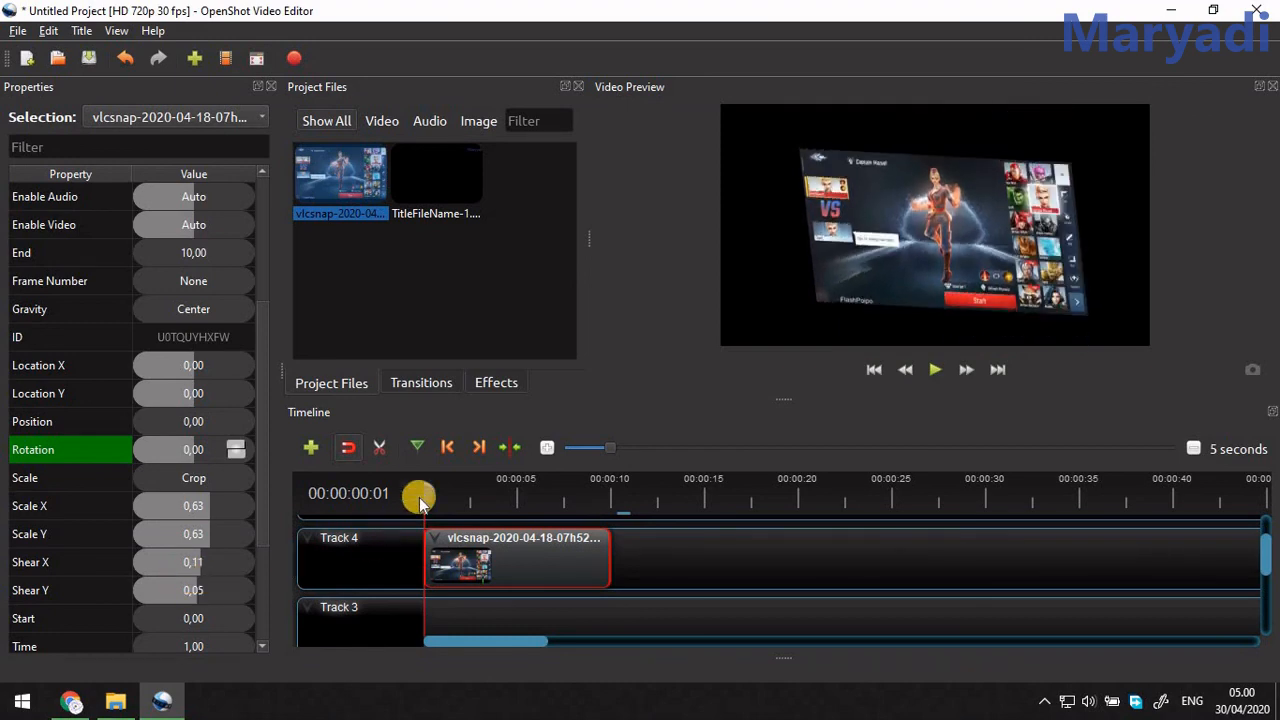
Set Shear X to -0,40 at 00:00:05:27 and play the shear animation from the clip's start to about seven seconds.
drag(426, 491, 533, 494)
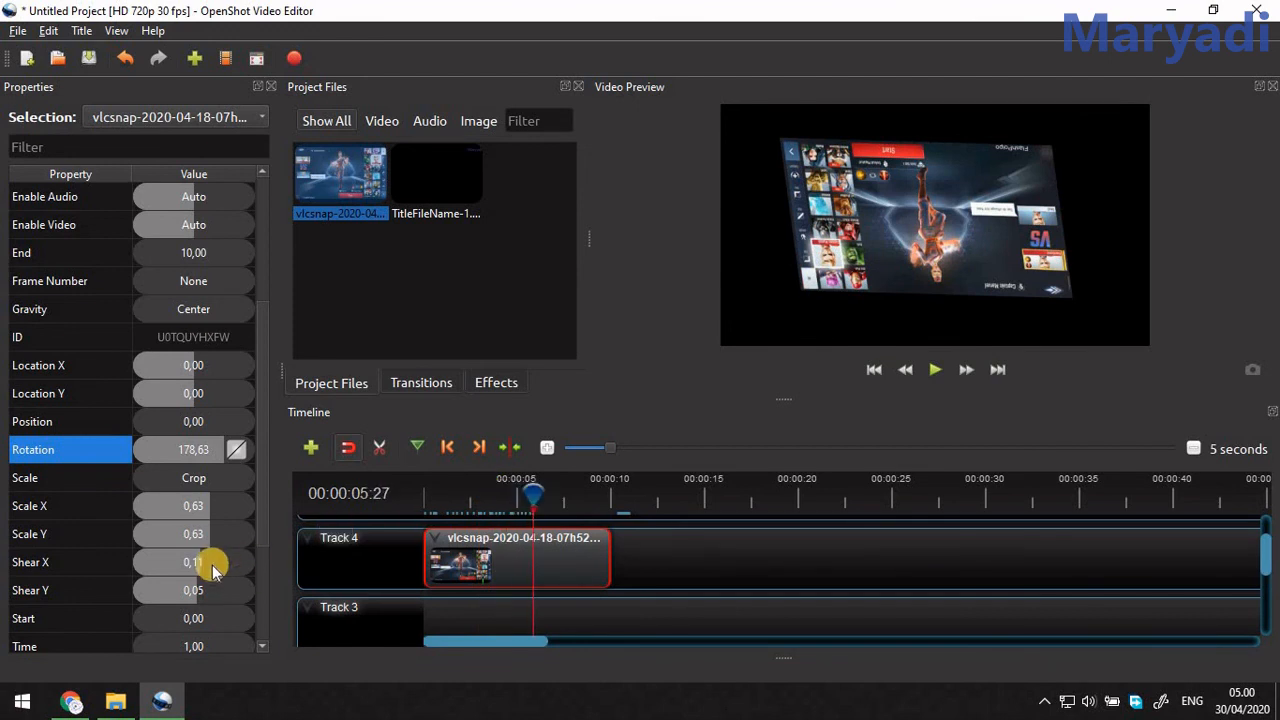
drag(185, 566, 170, 563)
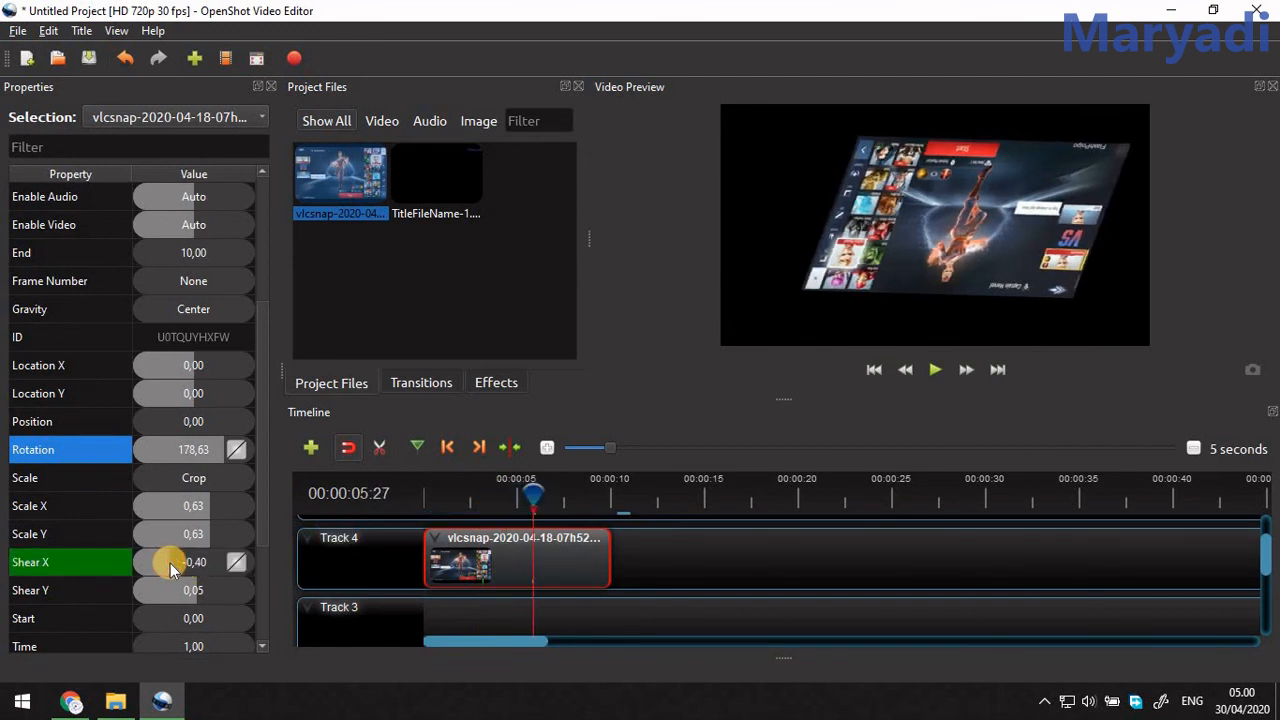
click(424, 504)
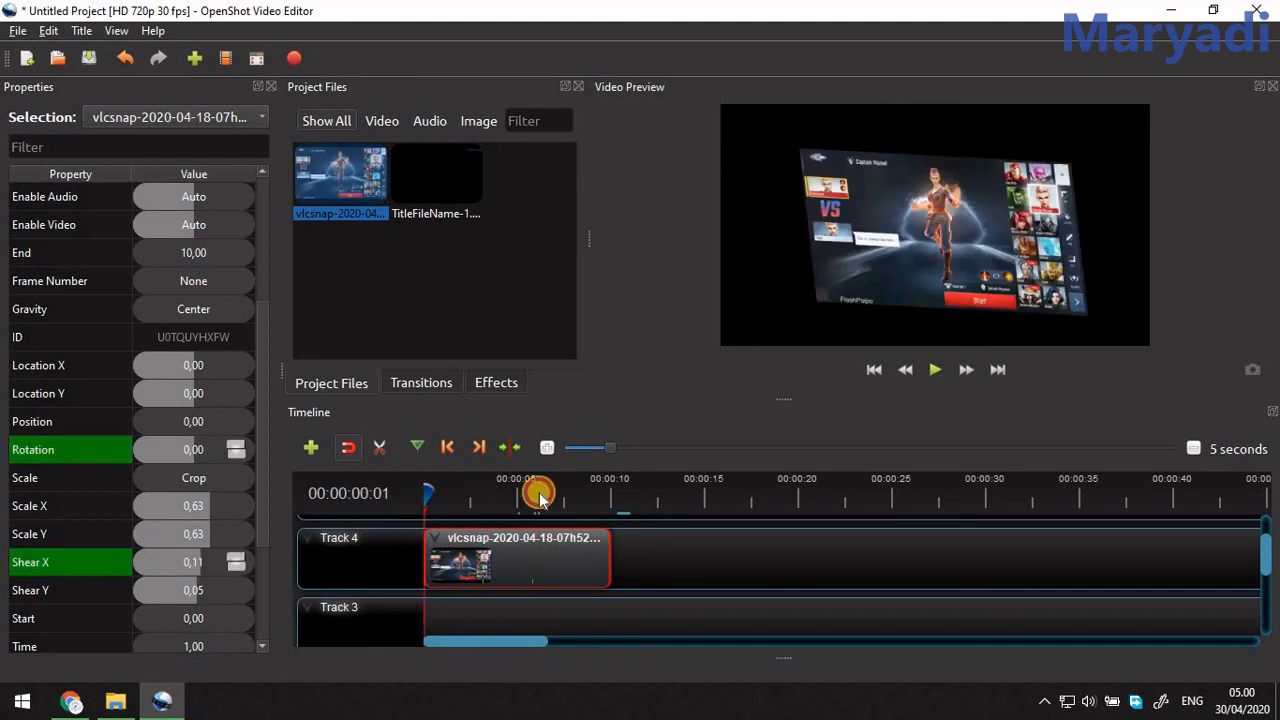
click(932, 370)
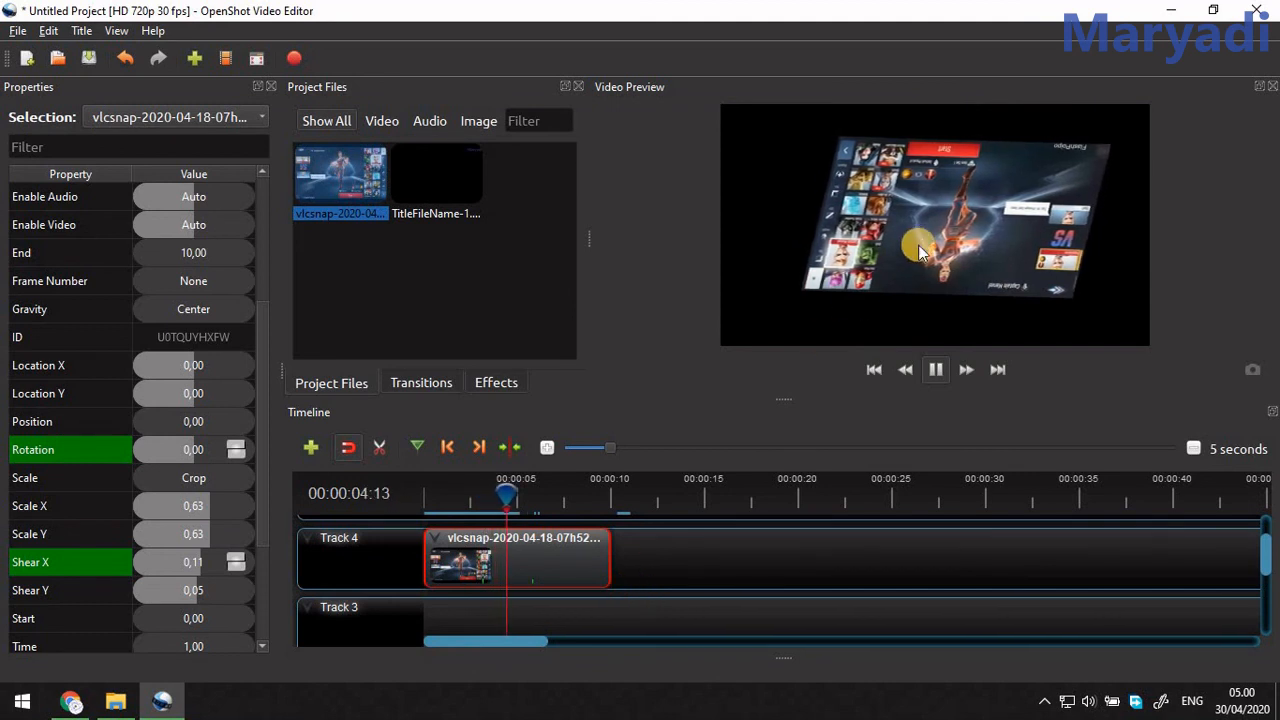
click(936, 372)
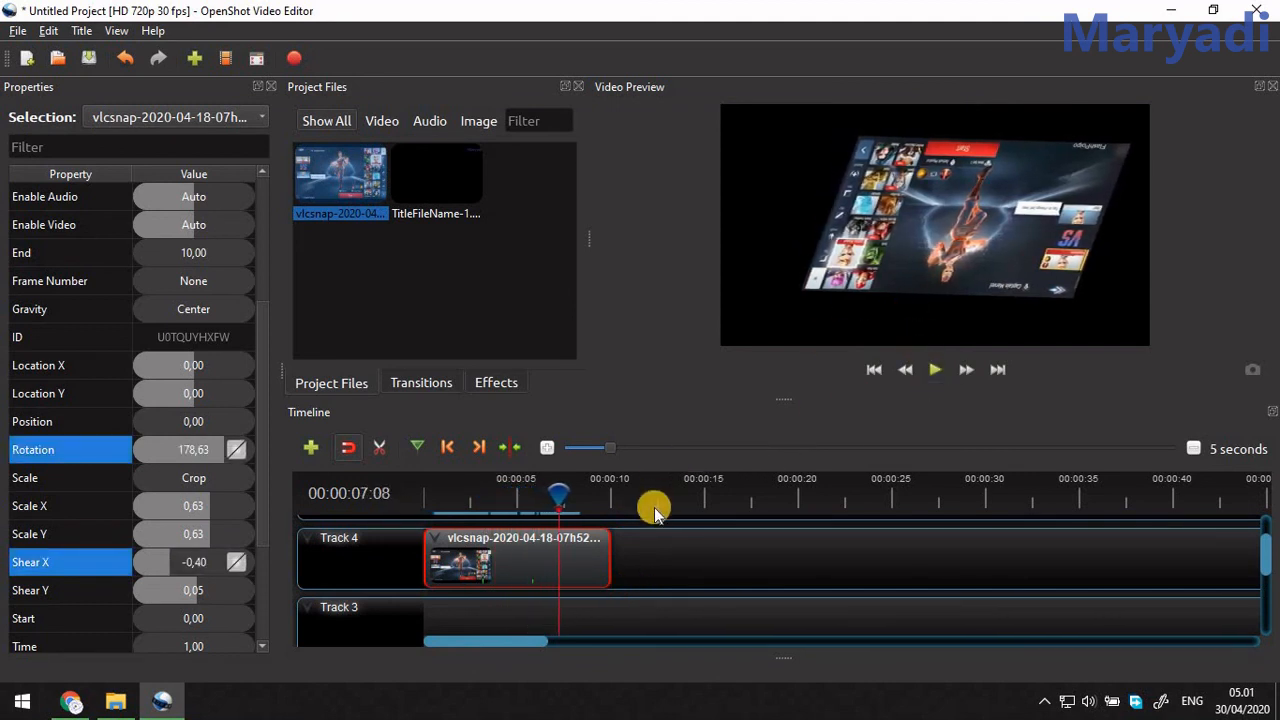